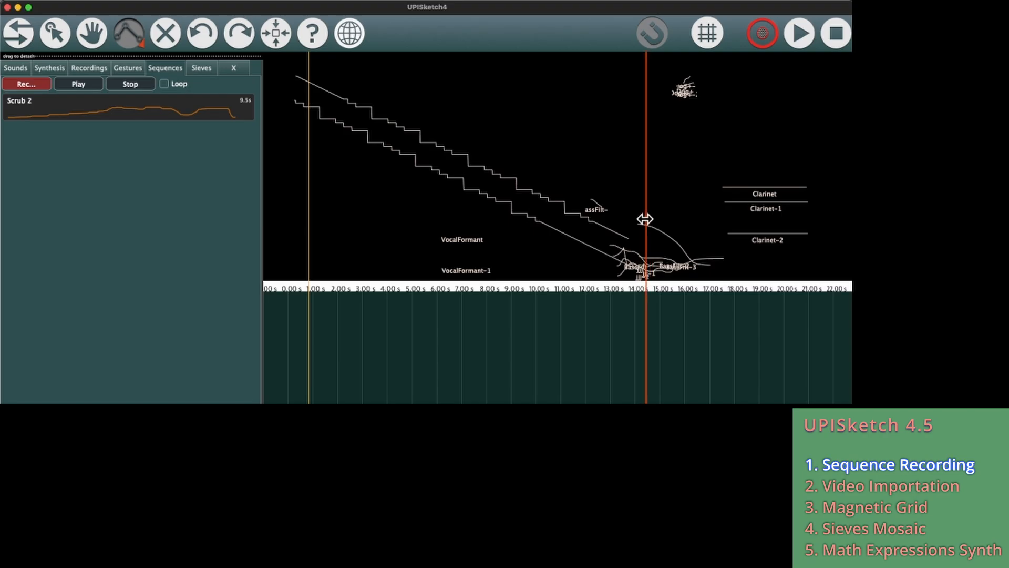
# Step: Record scrub sequences by moving the playhead back and forth over the score, finishing with a sweep back to the beginning
pyautogui.moveTo(657, 224); pyautogui.dragTo(631, 225)
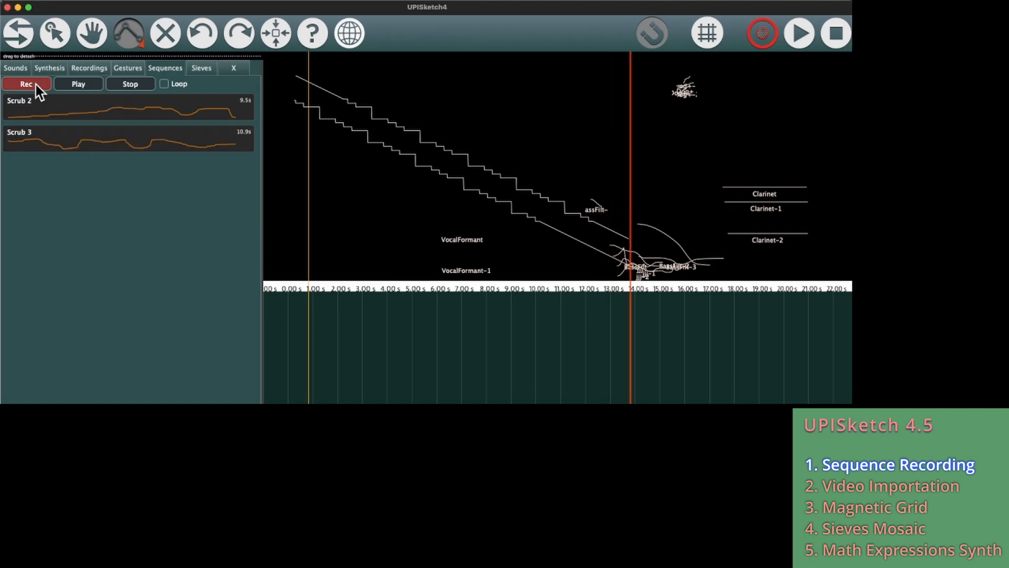
pyautogui.moveTo(629, 166); pyautogui.dragTo(689, 172)
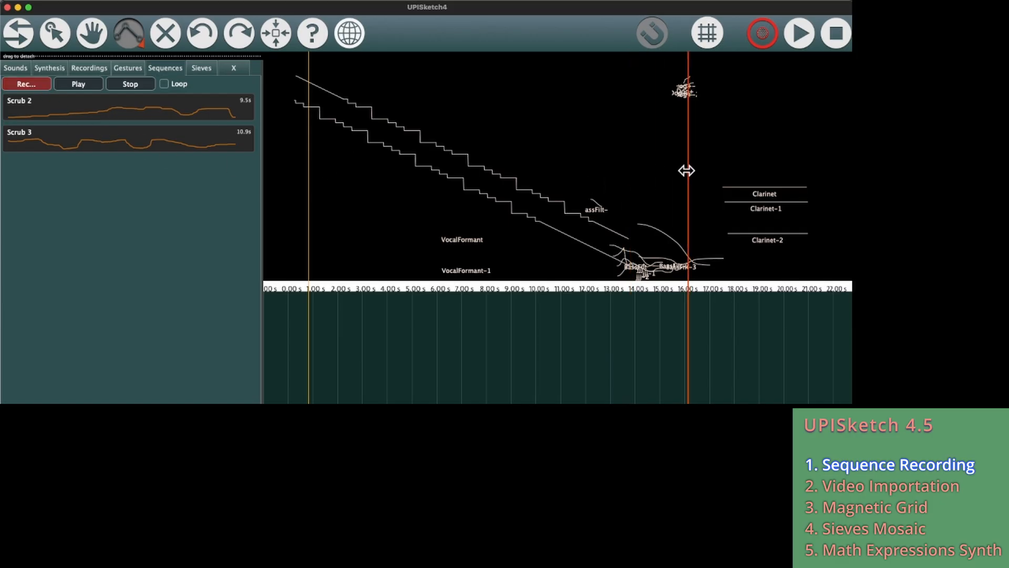
pyautogui.moveTo(693, 171); pyautogui.dragTo(666, 189)
pyautogui.moveTo(503, 205); pyautogui.dragTo(293, 155)
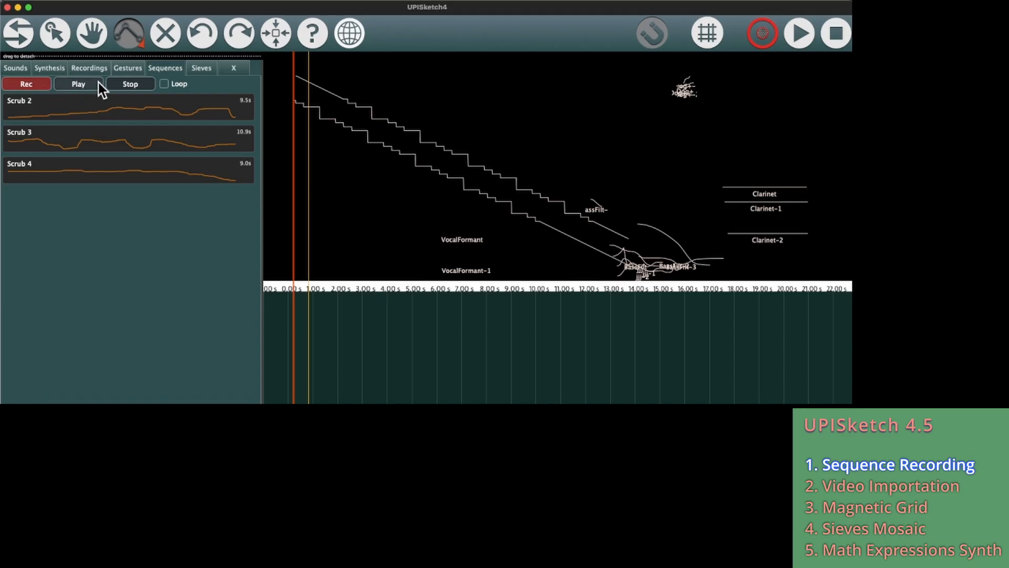
# Step: Play back the recorded sequences Scrub 2, Scrub 3 and Scrub 4 one after another
pyautogui.click(72, 88)
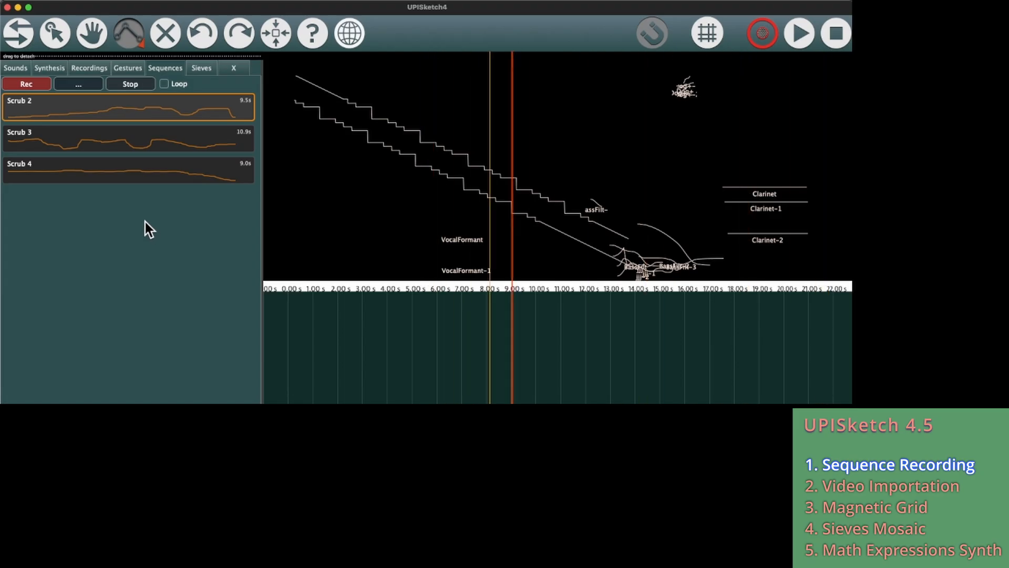
pyautogui.click(113, 150)
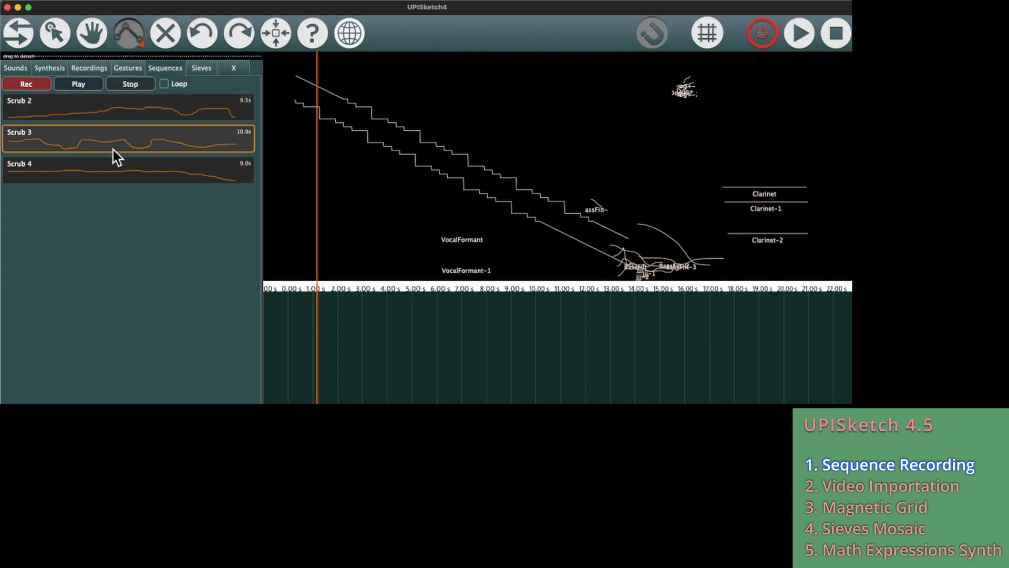
pyautogui.click(97, 84)
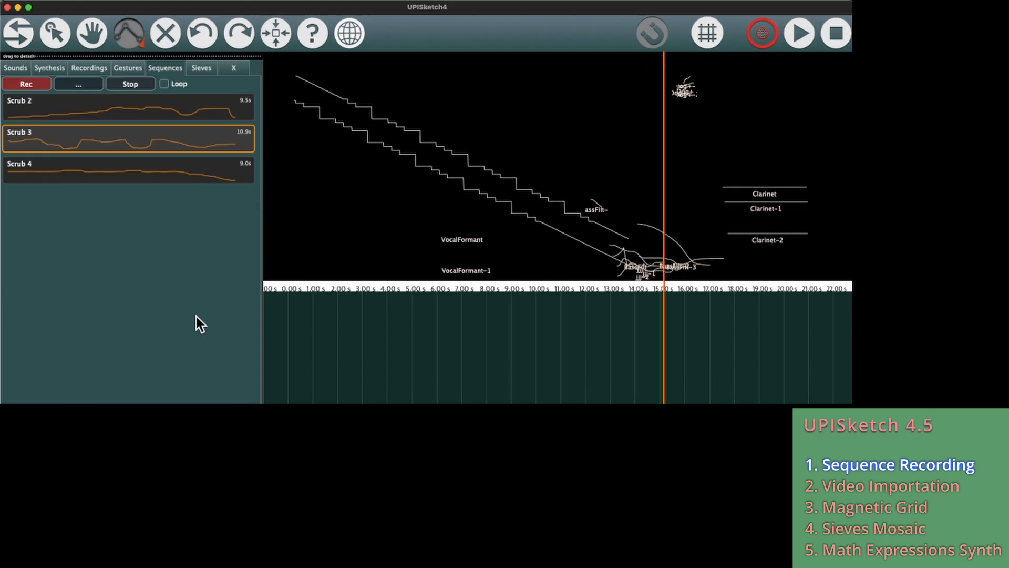
pyautogui.click(128, 87)
pyautogui.click(118, 167)
pyautogui.click(91, 84)
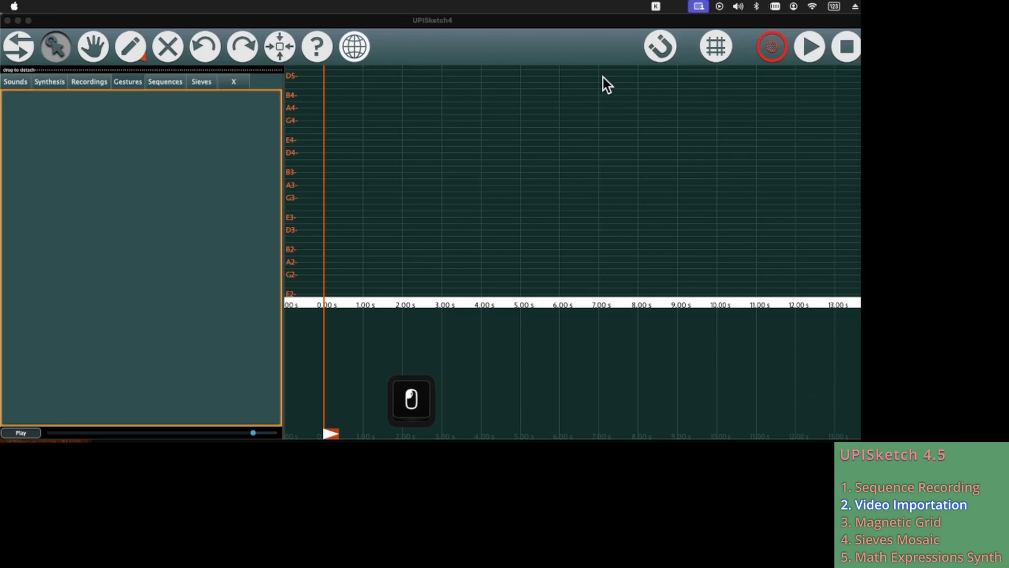
# Step: Import SaucerLandingFinal.mp4 from Finder into the track below the score and align its start with 0.00 s
pyautogui.moveTo(185, 440); pyautogui.dragTo(188, 269)
pyautogui.moveTo(71, 378); pyautogui.dragTo(489, 369)
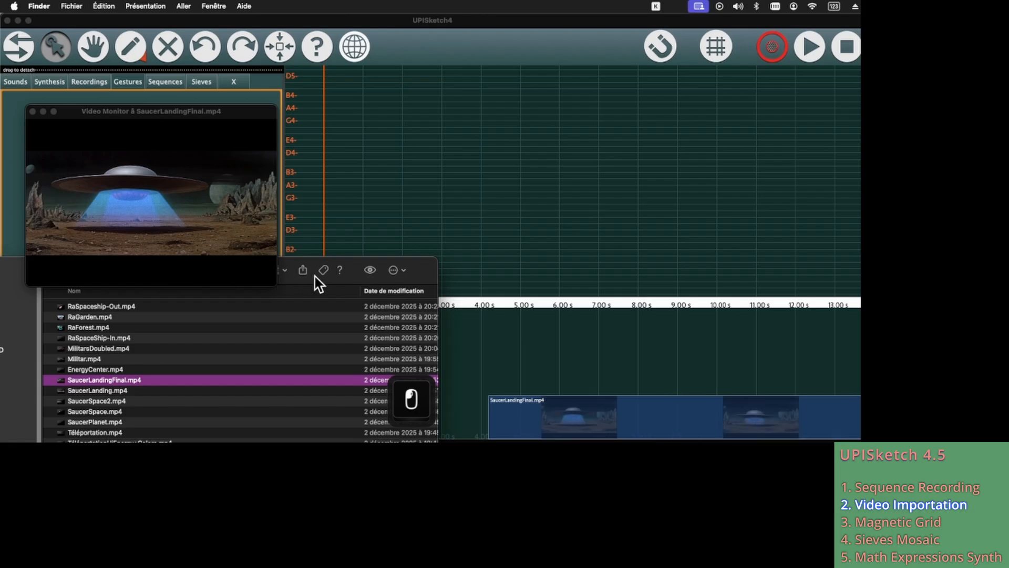
pyautogui.moveTo(348, 264); pyautogui.dragTo(348, 453)
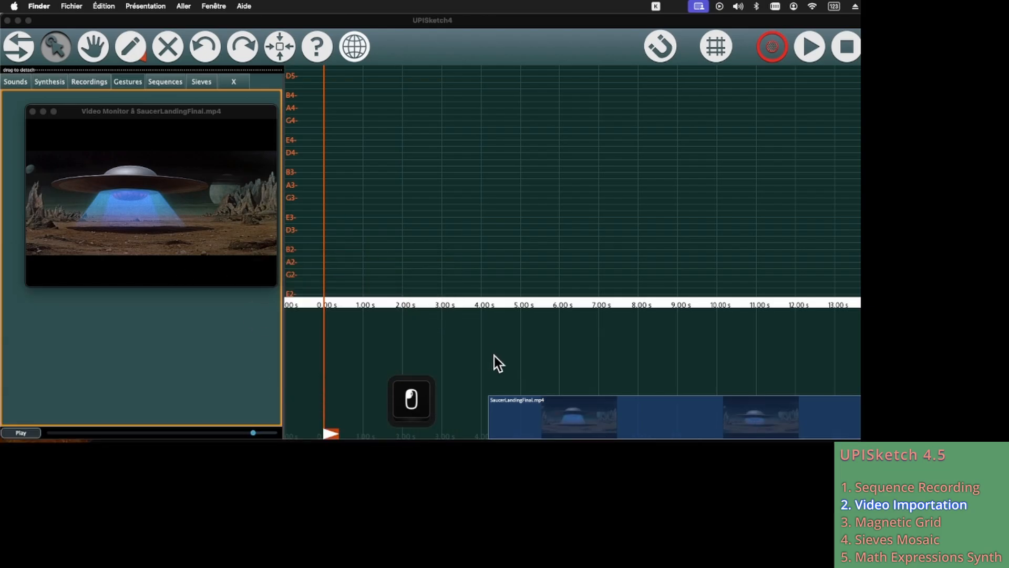
pyautogui.moveTo(520, 418); pyautogui.dragTo(353, 415)
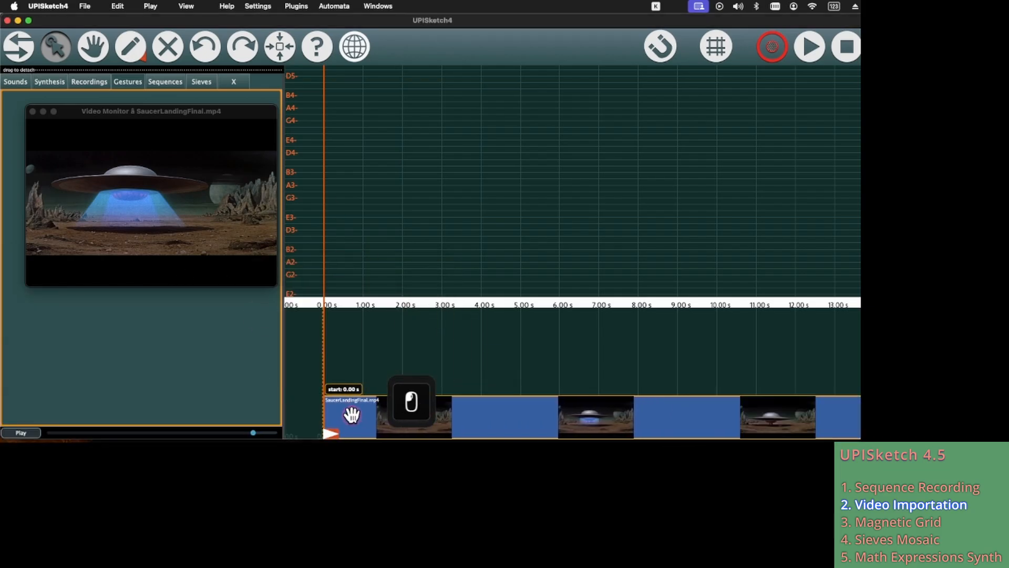
# Step: Scrub the video to about 8.3 s and draw two low Vl-Pizz-G.wav curves from about 8 s to 10.7 s
pyautogui.moveTo(334, 305)
pyautogui.mouseDown()
pyautogui.moveTo(563, 286)
pyautogui.moveTo(453, 280)
pyautogui.moveTo(648, 266)
pyautogui.mouseUp()
pyautogui.moveTo(161, 112)
pyautogui.mouseDown()
pyautogui.moveTo(236, 157)
pyautogui.moveTo(528, 70)
pyautogui.moveTo(739, 90)
pyautogui.mouseUp()
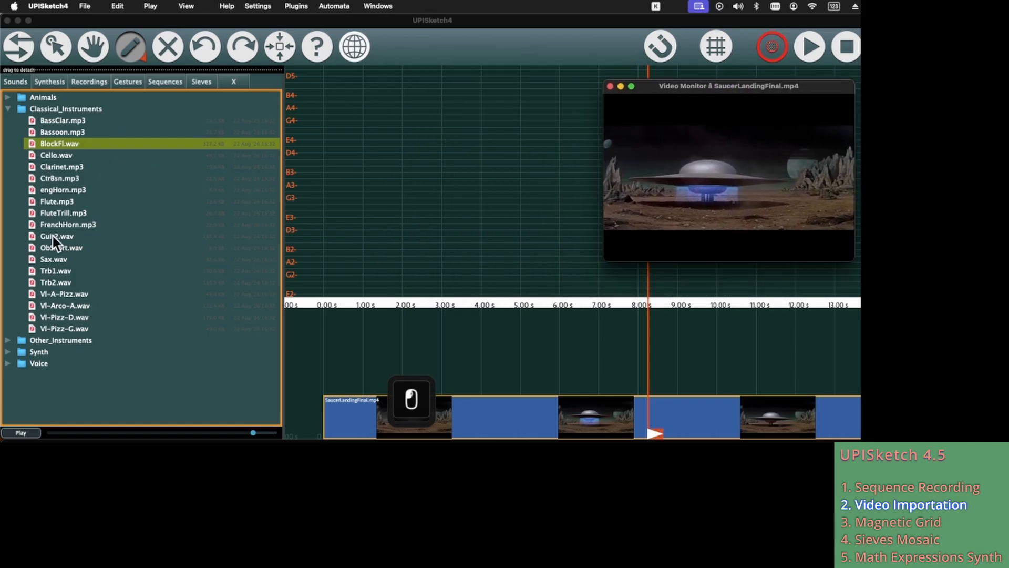
pyautogui.click(52, 270)
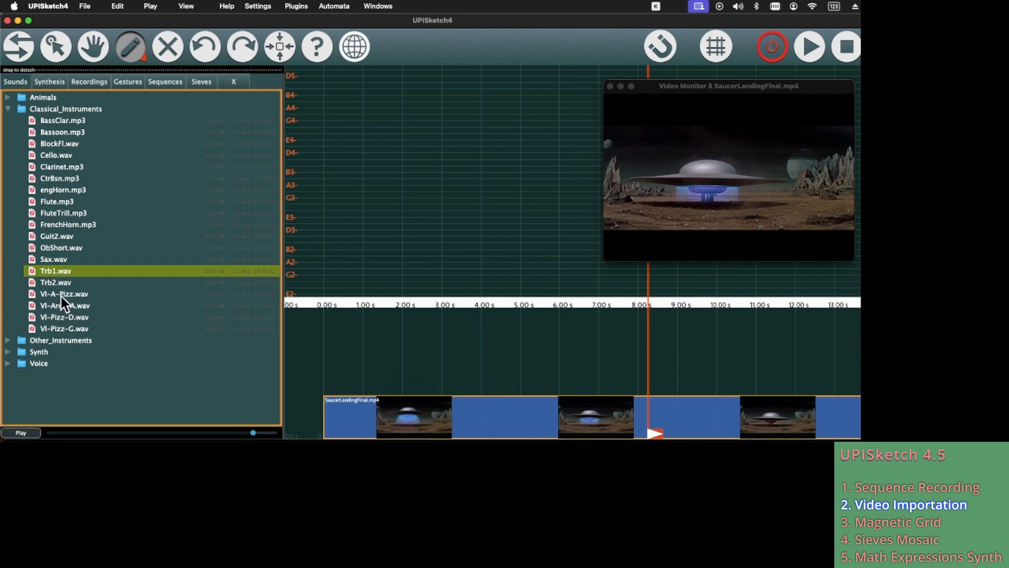
pyautogui.click(64, 327)
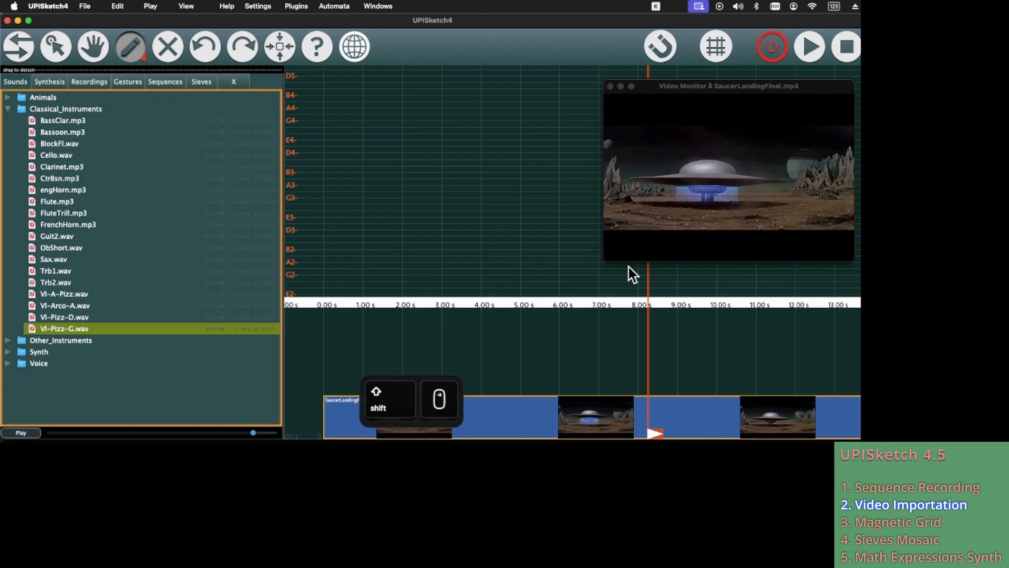
pyautogui.hscroll(2, 629, 267)
pyautogui.scroll(-2, 600, 270)
pyautogui.scroll(-2, 600, 270)
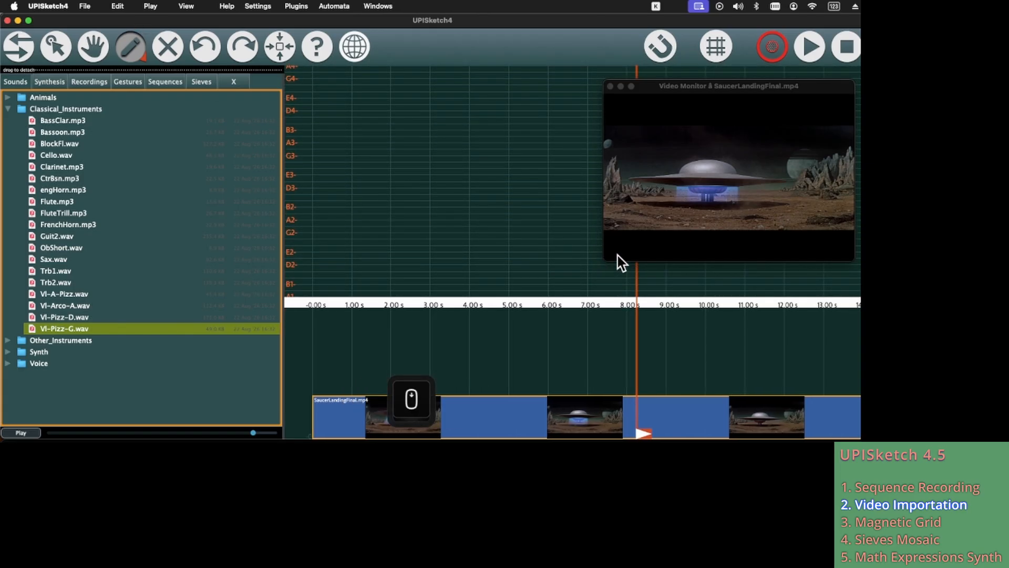
pyautogui.moveTo(680, 268); pyautogui.dragTo(725, 263)
pyautogui.moveTo(644, 85); pyautogui.dragTo(342, 72)
pyautogui.moveTo(633, 257); pyautogui.dragTo(672, 270)
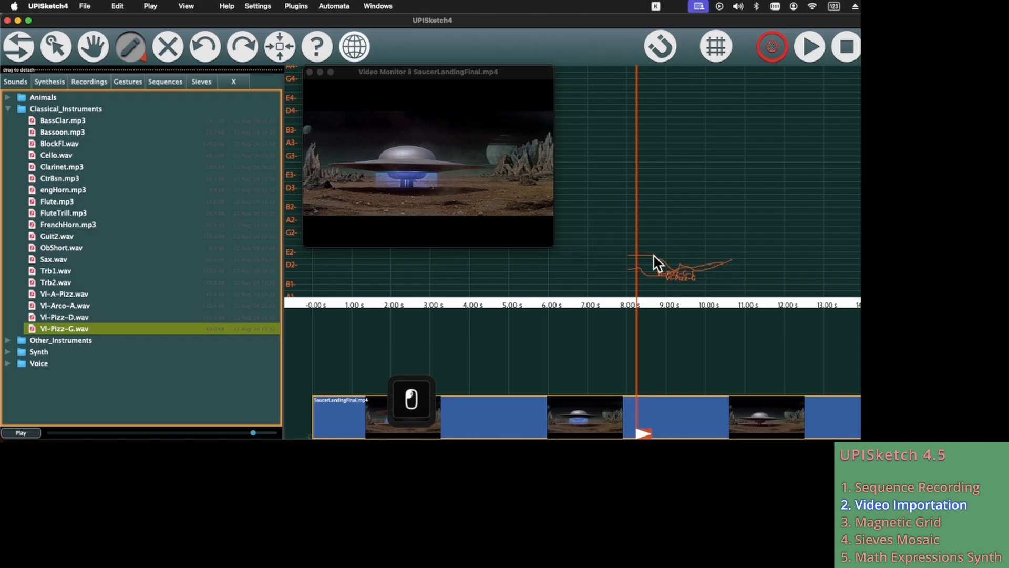
# Step: Play the Vl-Pizz-G curves together with the video from about 7.3 s and stop playback
pyautogui.press('space')
pyautogui.click(599, 301)
pyautogui.press('space')
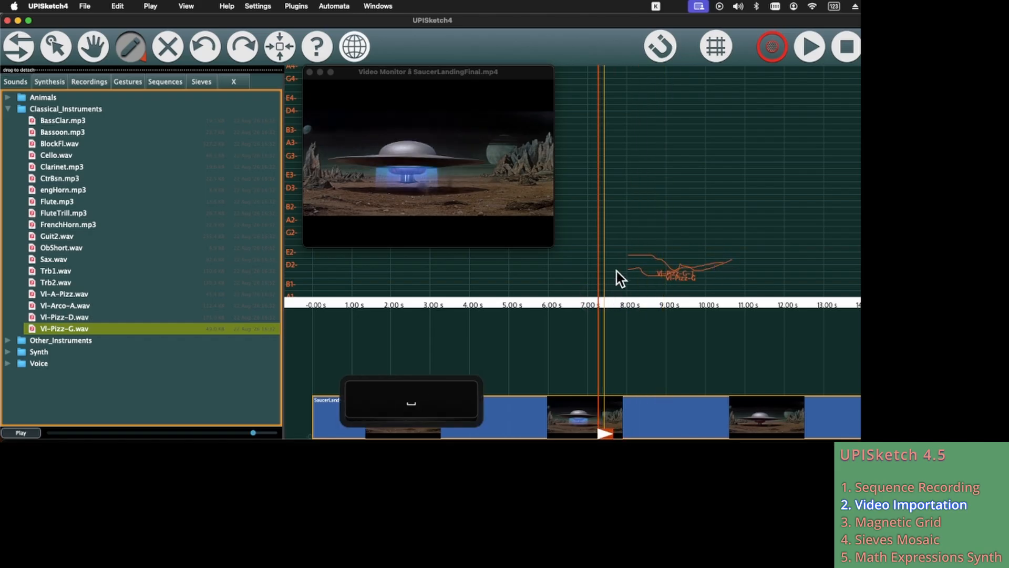
pyautogui.press('Return')
# Step: Draw two descending SmoothSaturatedSine curves from about 0.3 s to 8 s, leading into the low plucked-string curves
pyautogui.click(337, 87)
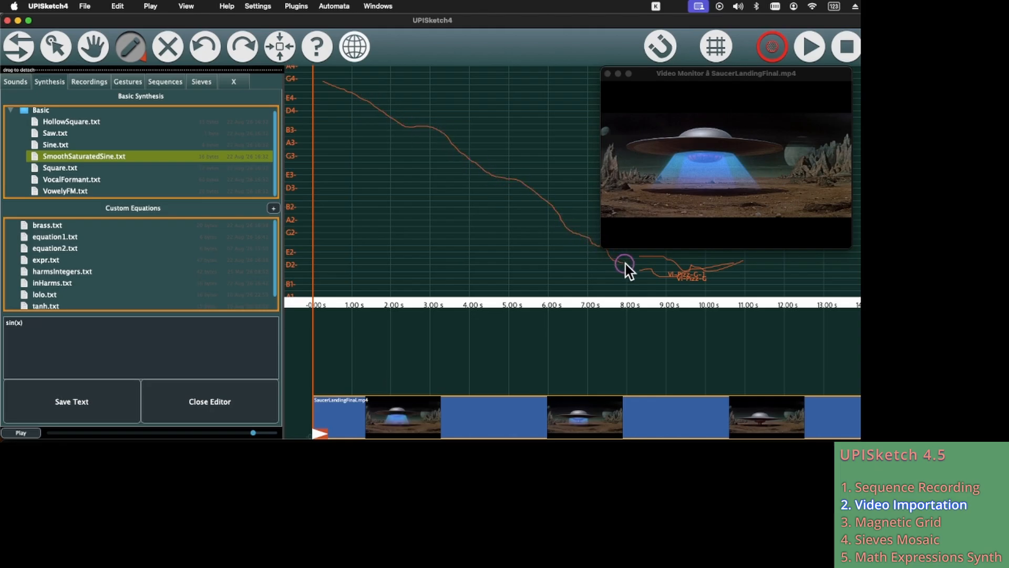
pyautogui.moveTo(625, 264); pyautogui.dragTo(626, 264)
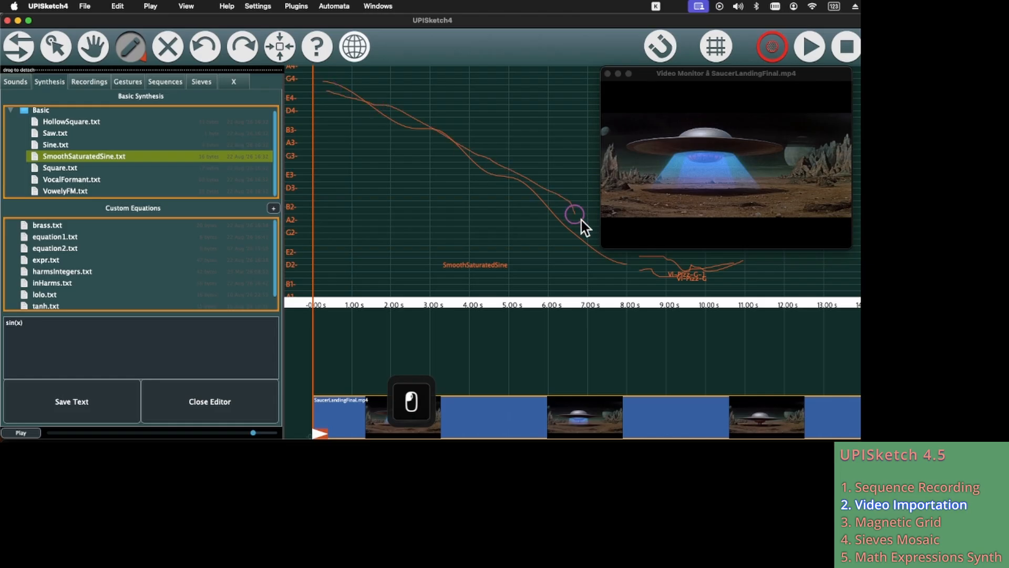
# Step: Scrub through the saucer video and play the drawn curves with it to check the synchronisation
pyautogui.moveTo(420, 299); pyautogui.dragTo(346, 297)
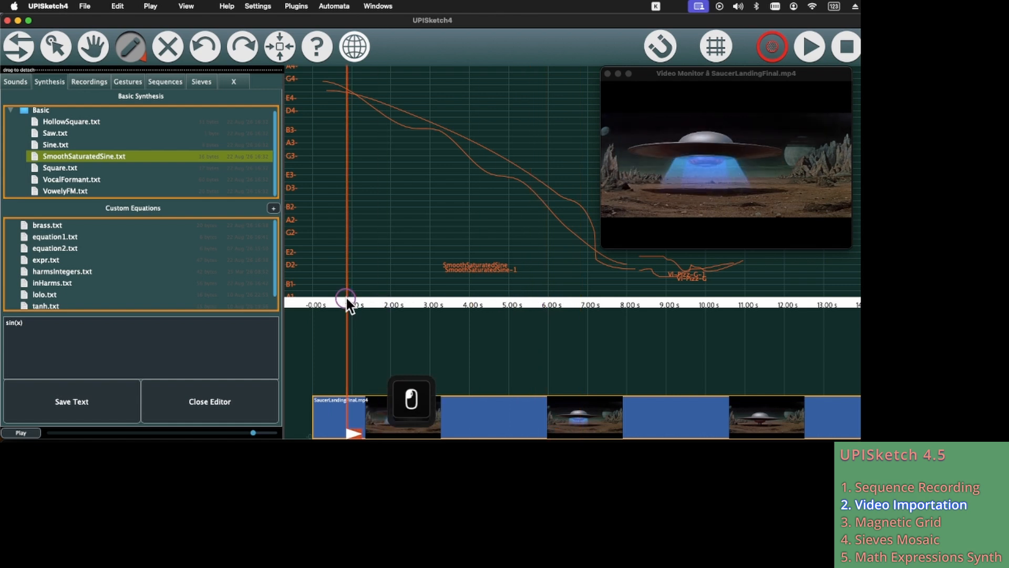
pyautogui.press('space')
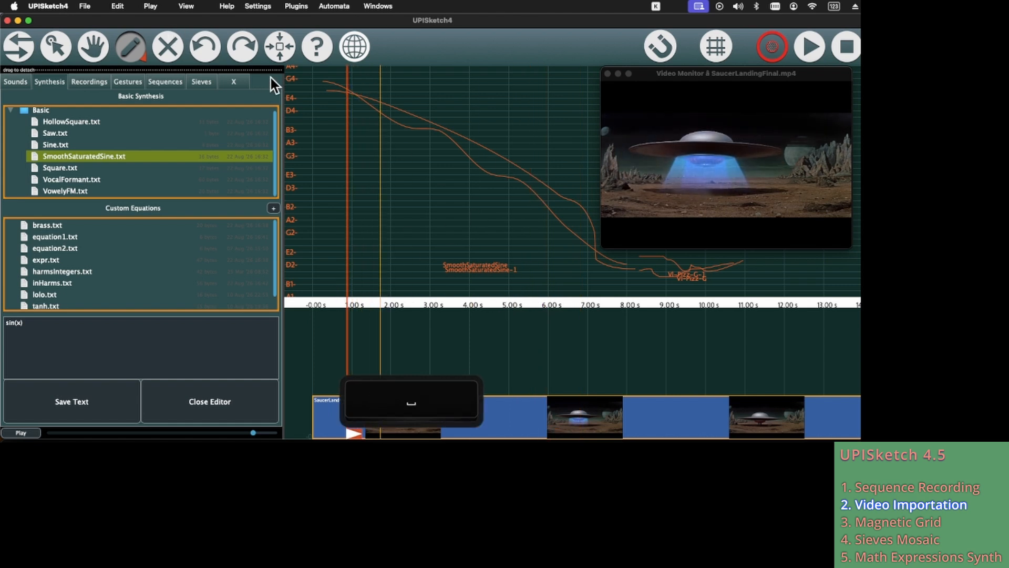
pyautogui.press('Return')
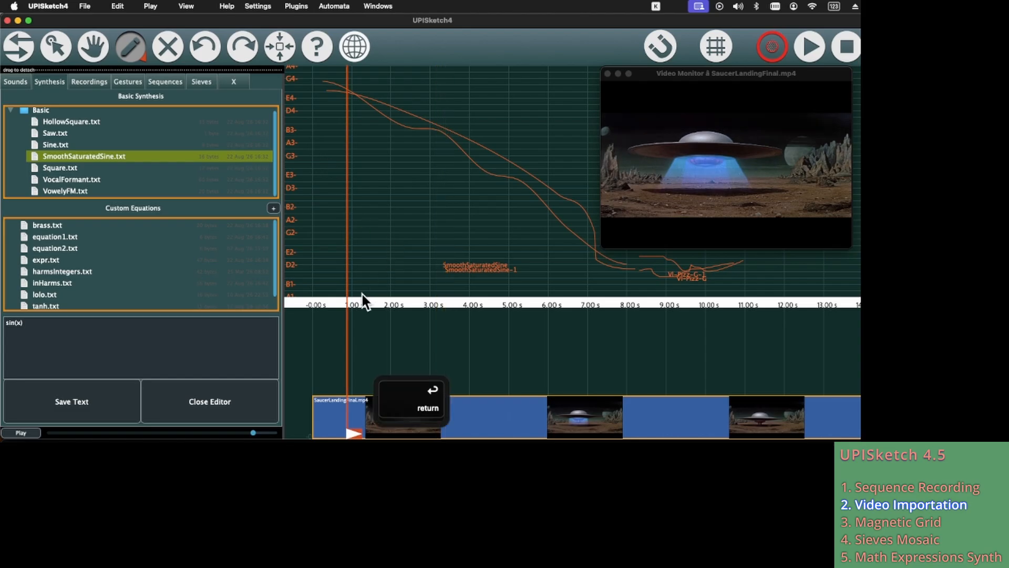
pyautogui.moveTo(354, 301); pyautogui.dragTo(330, 302)
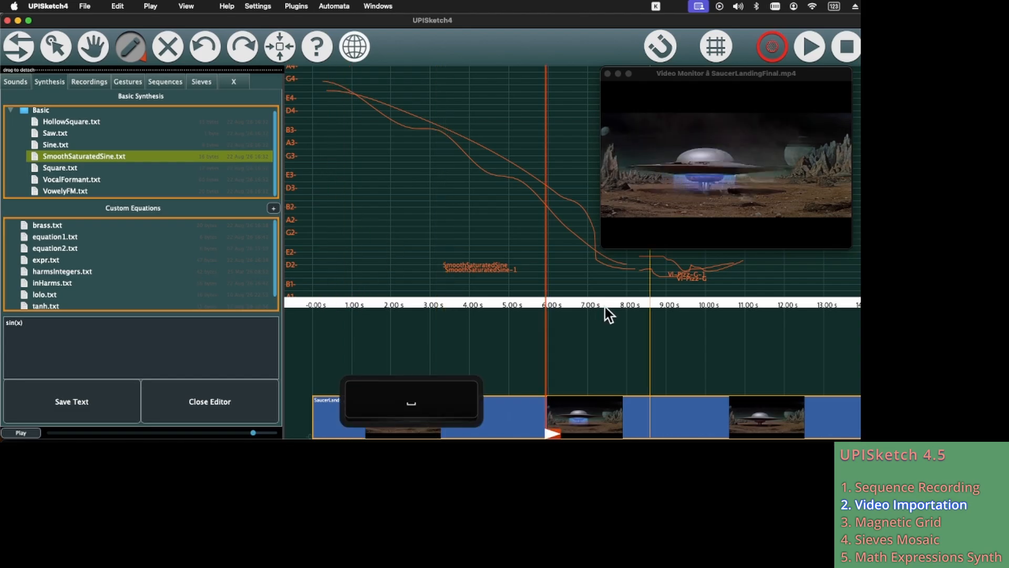
pyautogui.click(642, 301)
pyautogui.moveTo(643, 302); pyautogui.dragTo(678, 302)
pyautogui.moveTo(608, 306); pyautogui.dragTo(578, 280)
pyautogui.press('space')
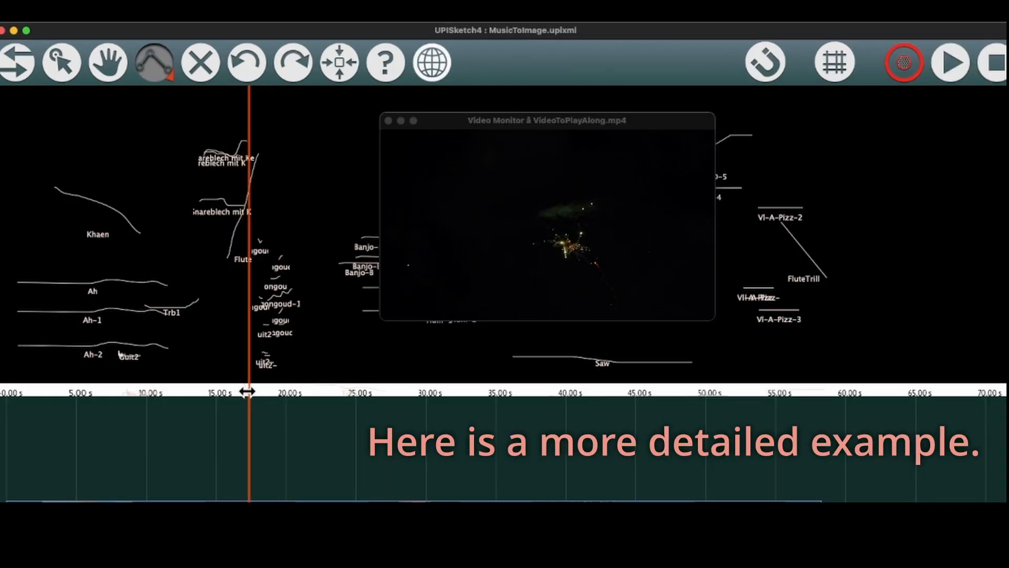
# Step: Play the MusicToImage project from the beginning, moving the video monitor clear of the curves being played
pyautogui.moveTo(253, 394); pyautogui.dragTo(6, 327)
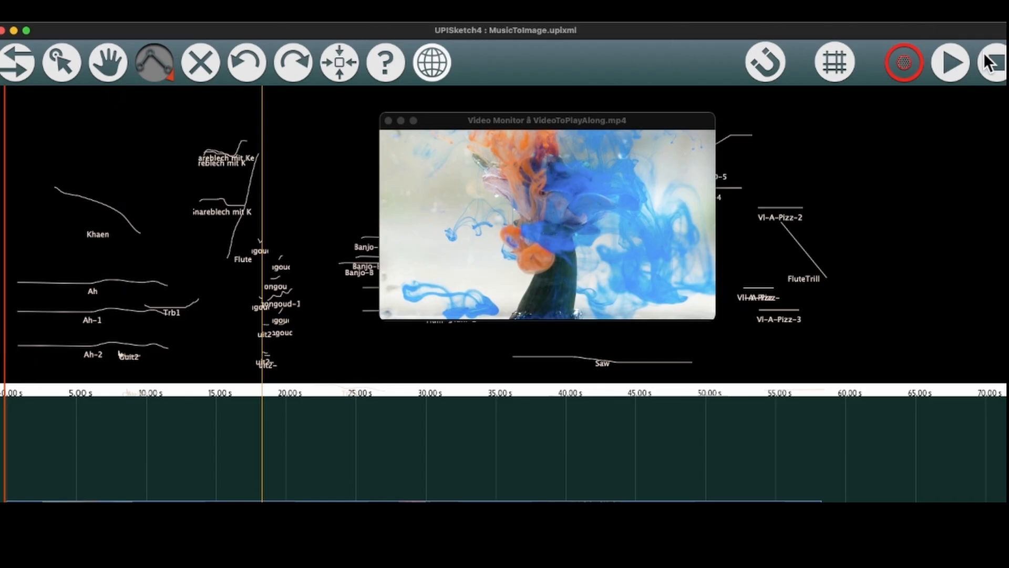
pyautogui.click(991, 64)
pyautogui.click(951, 53)
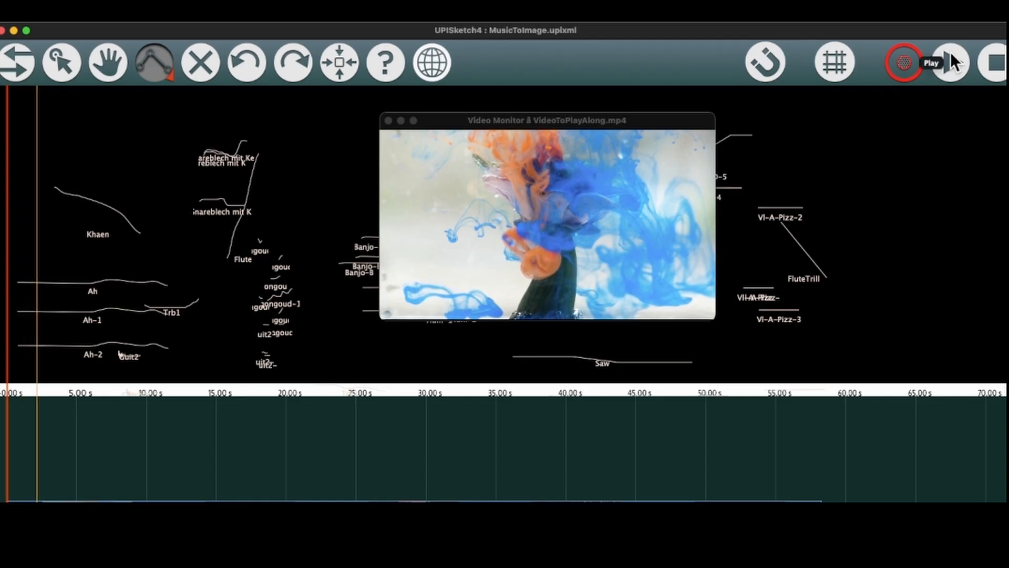
pyautogui.moveTo(582, 122)
pyautogui.mouseDown()
pyautogui.moveTo(696, 247)
pyautogui.moveTo(751, 369)
pyautogui.moveTo(818, 336)
pyautogui.moveTo(901, 329)
pyautogui.mouseUp()
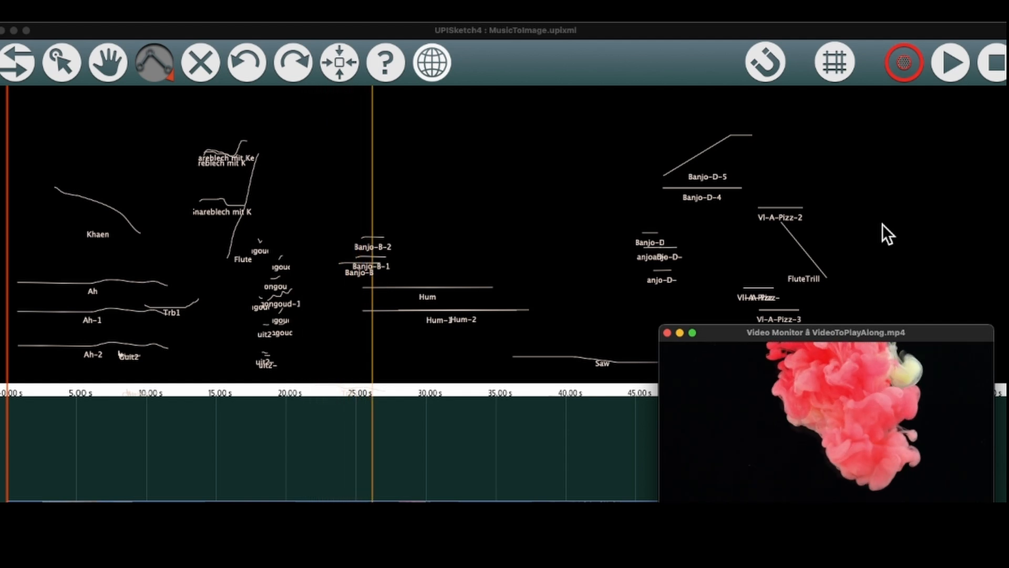
pyautogui.moveTo(927, 329); pyautogui.dragTo(323, 101)
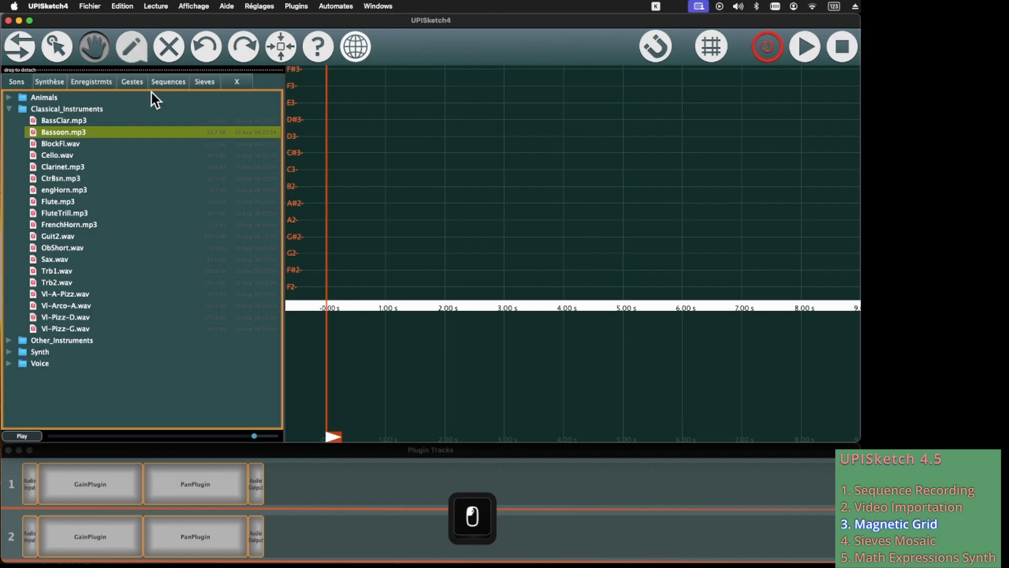
# Step: Draw a smooth rising Bassoon curve with the pencil from F2 at about 0.4 s to above D3 at about 3.9 s
pyautogui.click(137, 44)
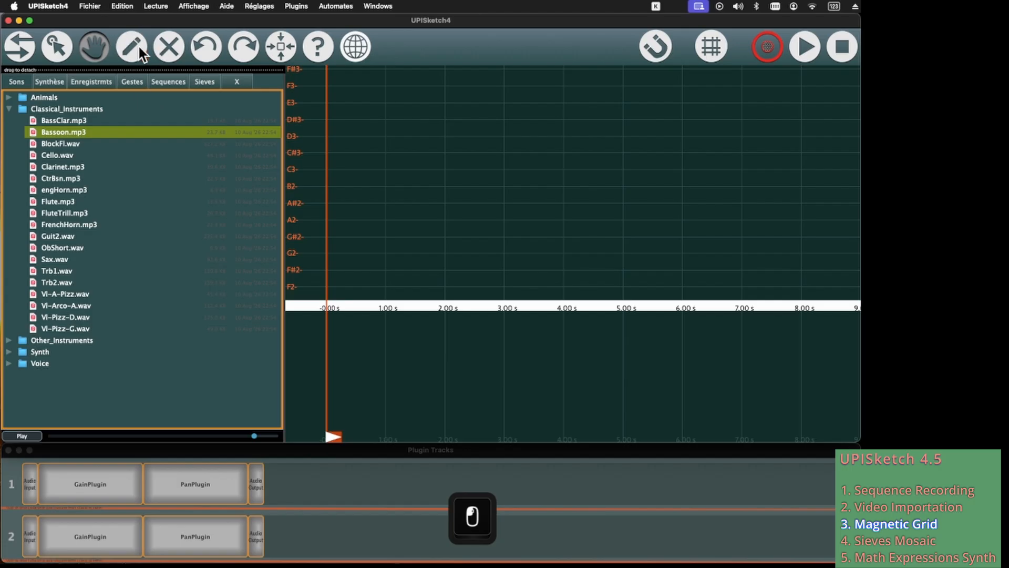
pyautogui.click(352, 278)
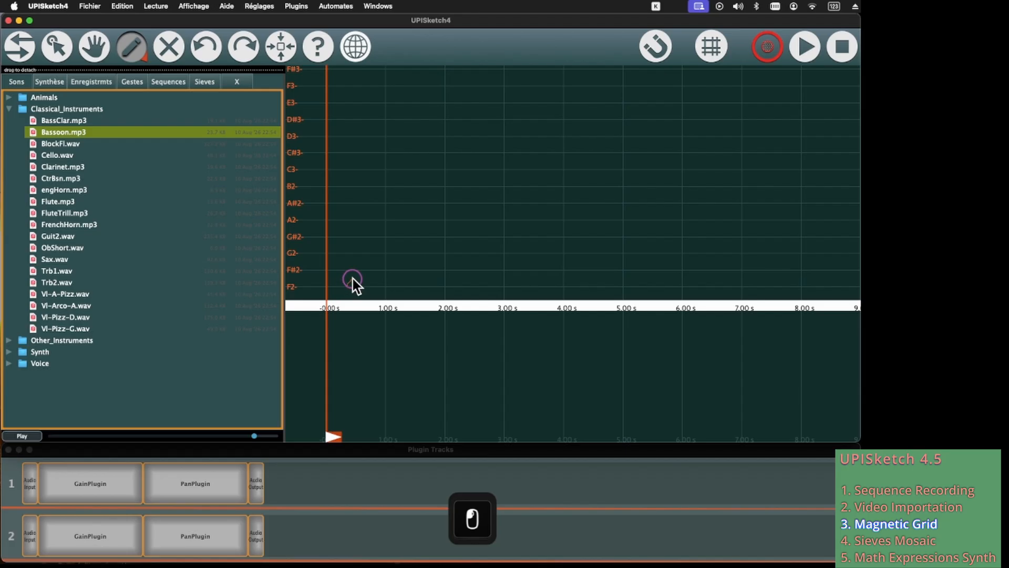
pyautogui.moveTo(424, 240); pyautogui.dragTo(486, 204)
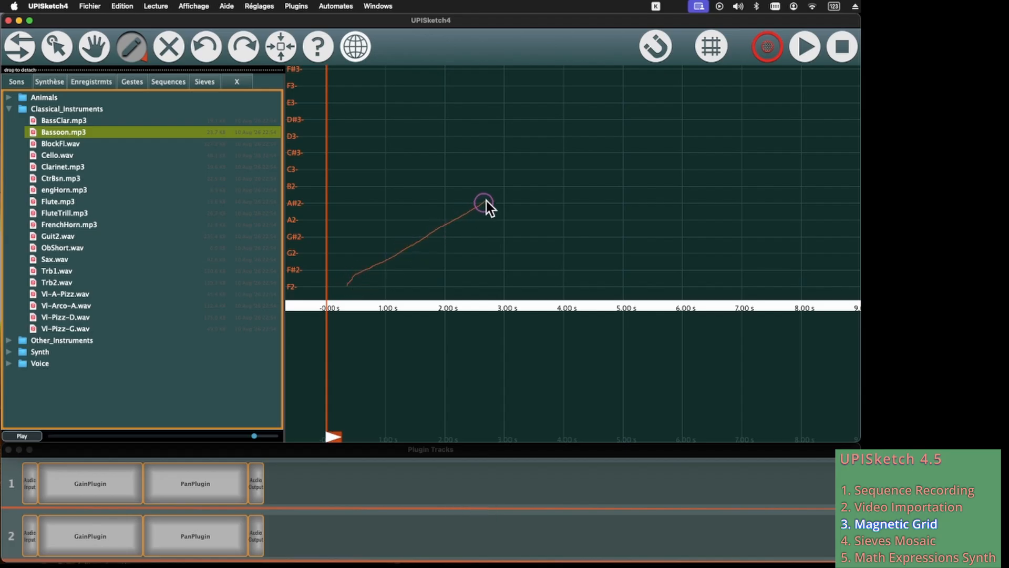
pyautogui.moveTo(539, 148); pyautogui.dragTo(557, 126)
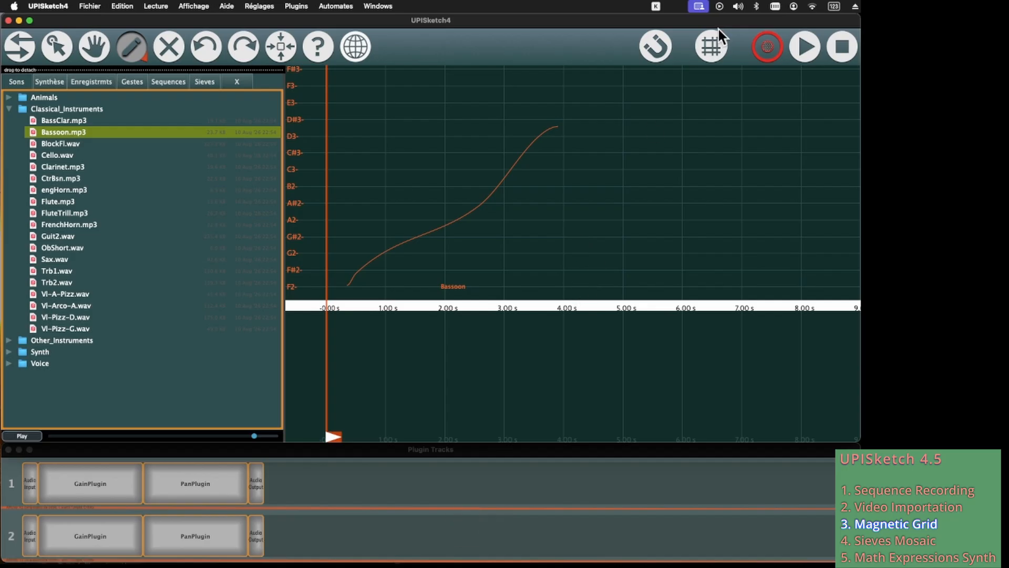
# Step: Turn on the magnetic grid and draw a second rising Bassoon curve from F2 at about 4.4 s to D3 at about 7.8 s
pyautogui.click(653, 48)
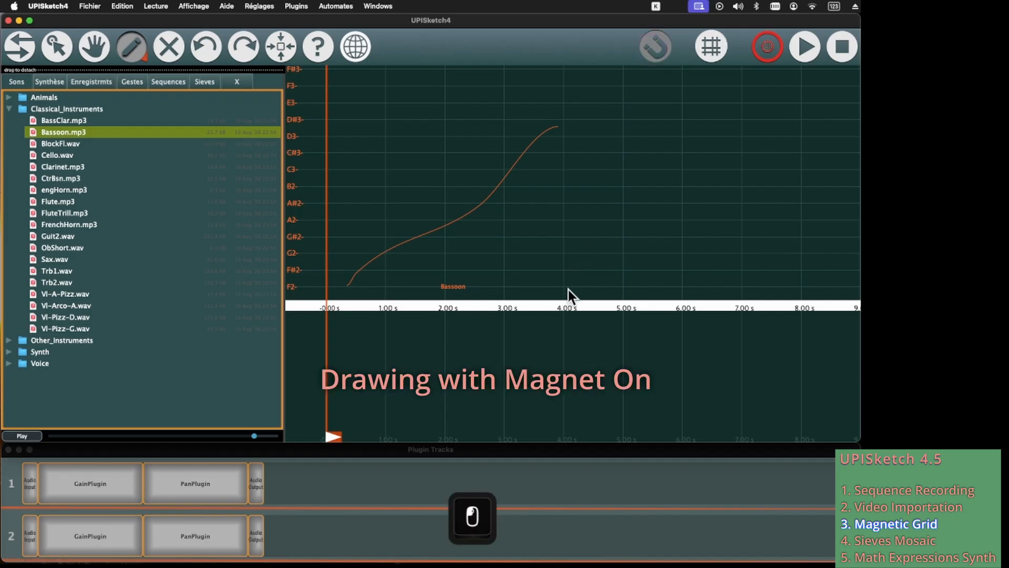
pyautogui.moveTo(588, 286); pyautogui.dragTo(589, 286)
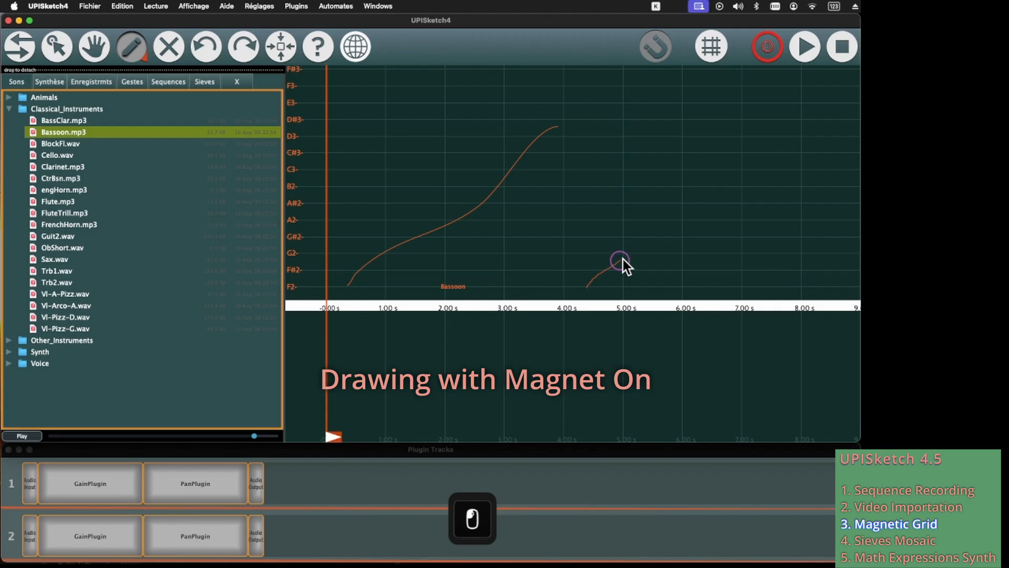
pyautogui.moveTo(649, 241); pyautogui.dragTo(686, 215)
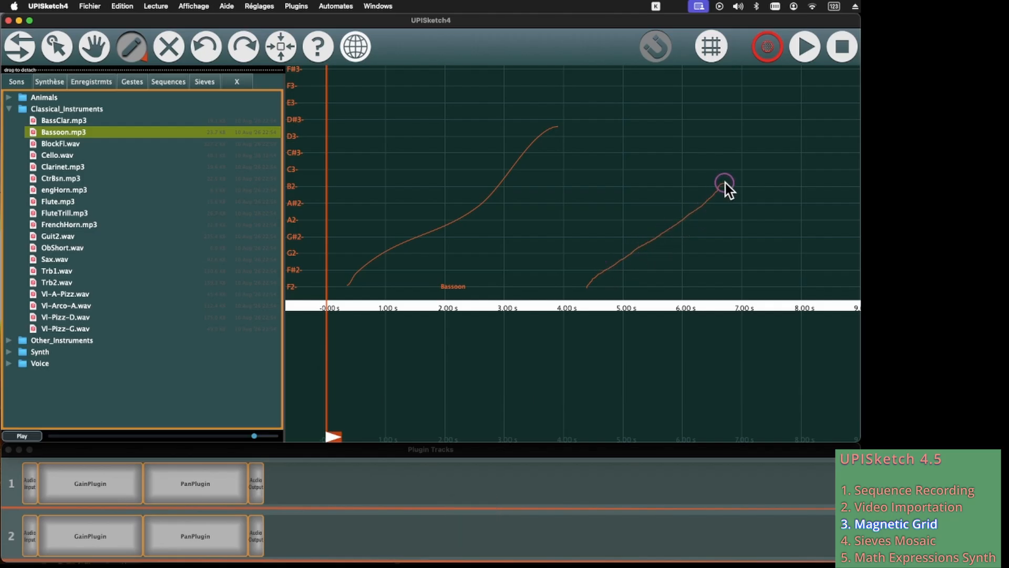
pyautogui.moveTo(780, 141); pyautogui.dragTo(787, 137)
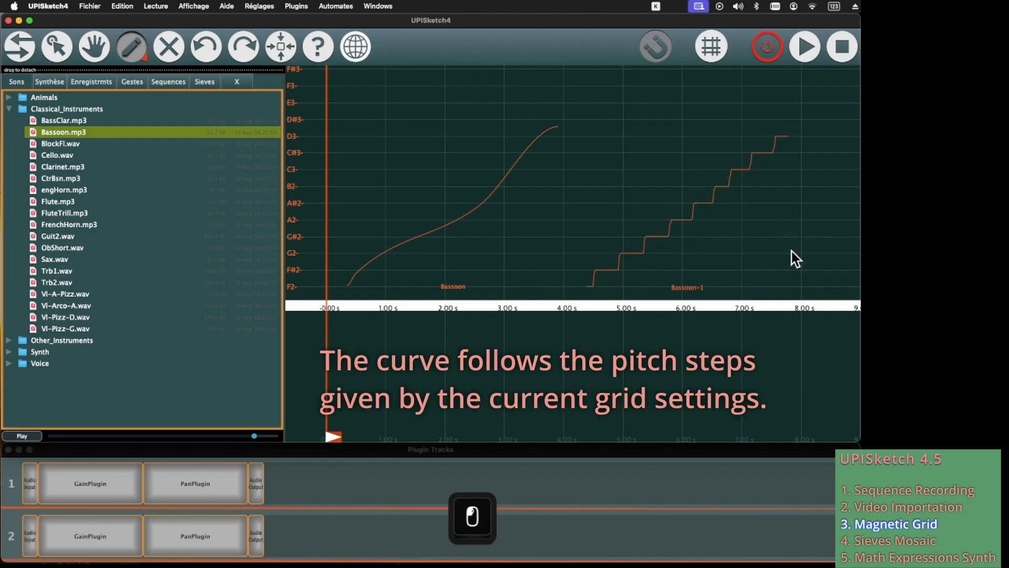
# Step: Play the first Bassoon curve from the start of the timeline and the stepped one from about 4.2 s
pyautogui.moveTo(559, 308); pyautogui.dragTo(366, 309)
pyautogui.press('space')
pyautogui.moveTo(556, 308); pyautogui.dragTo(579, 307)
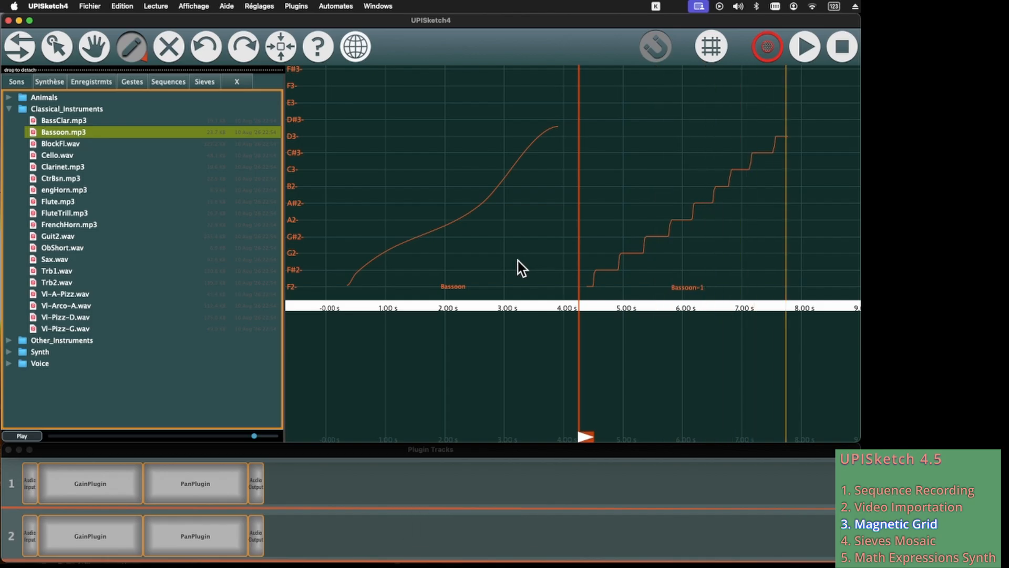
pyautogui.press('space')
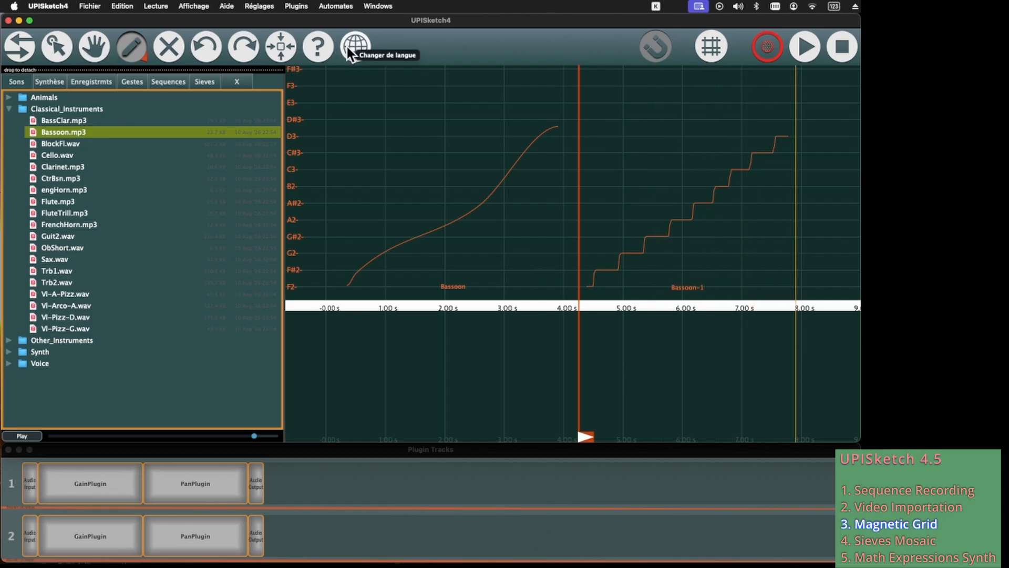
# Step: Switch the interface language to English
pyautogui.click(347, 47)
pyautogui.click(520, 255)
pyautogui.click(522, 269)
pyautogui.click(433, 231)
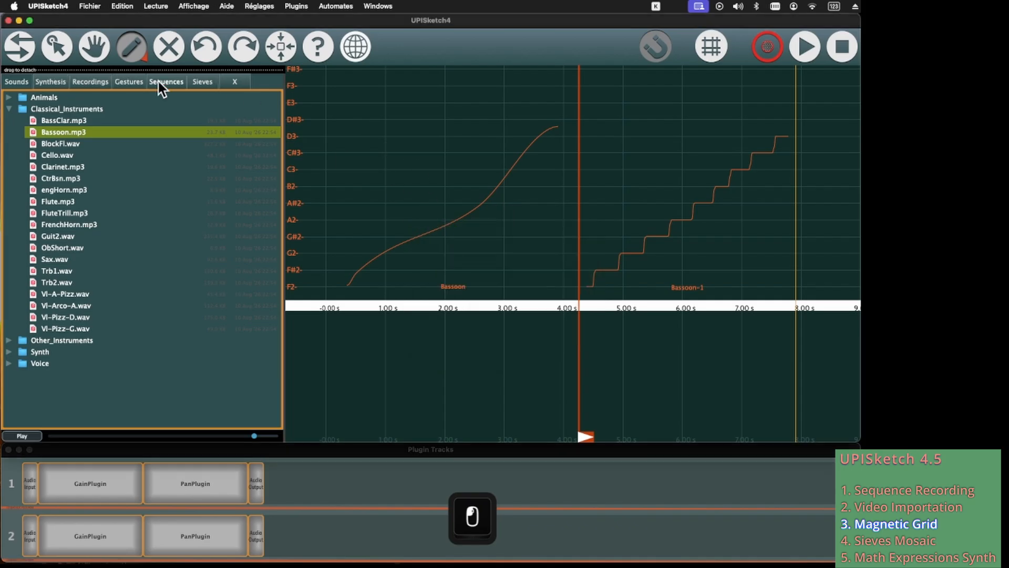
# Step: Set the horizontal lines per octave to 10 in the project's grid settings and close the settings
pyautogui.click(18, 51)
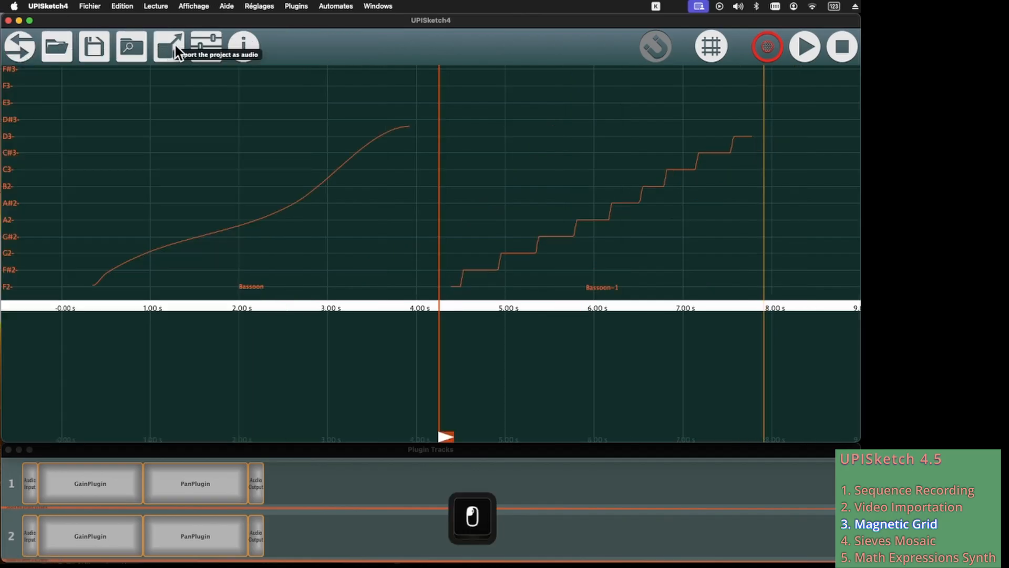
pyautogui.click(200, 46)
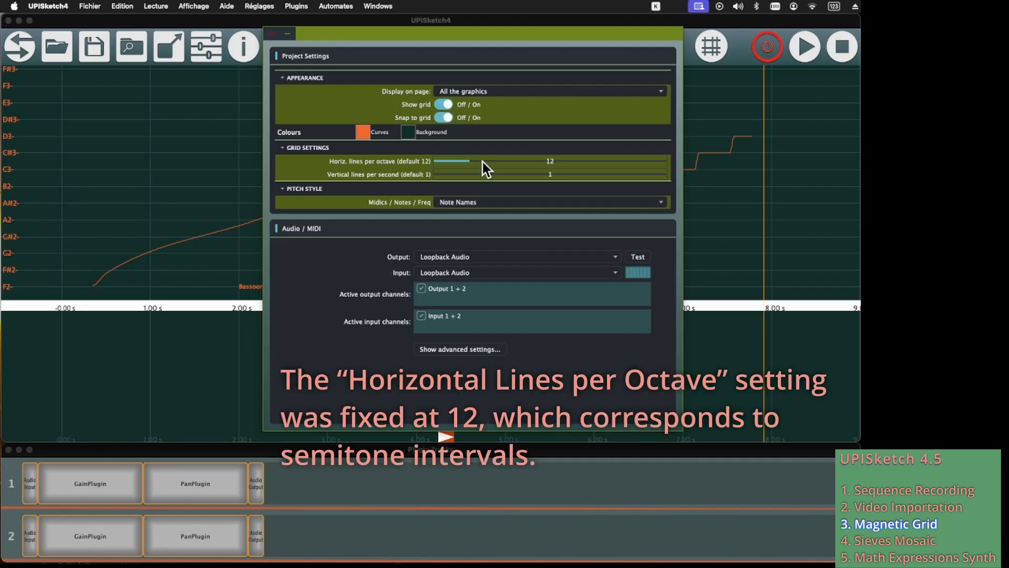
pyautogui.moveTo(467, 161); pyautogui.dragTo(462, 159)
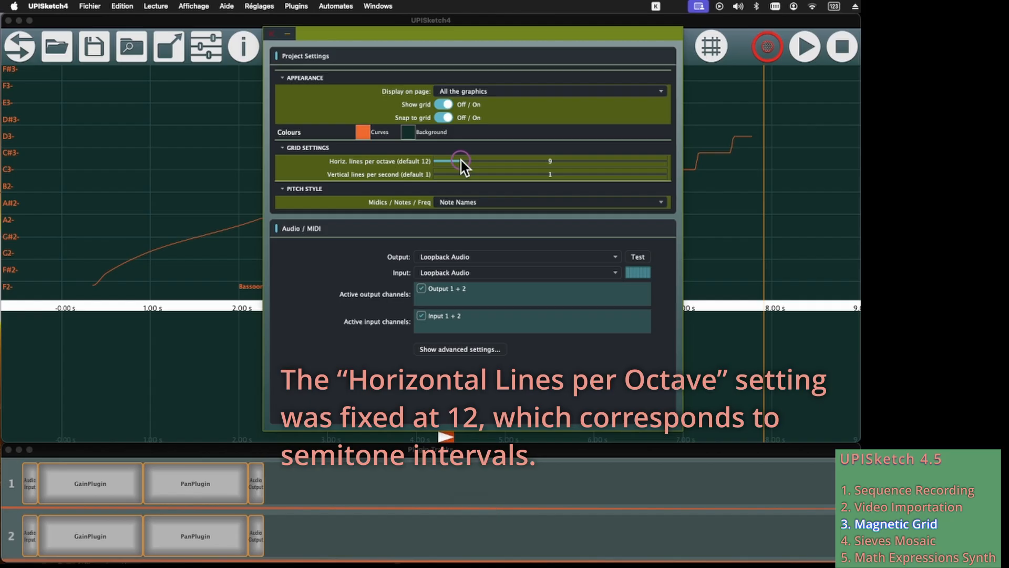
pyautogui.click(462, 160)
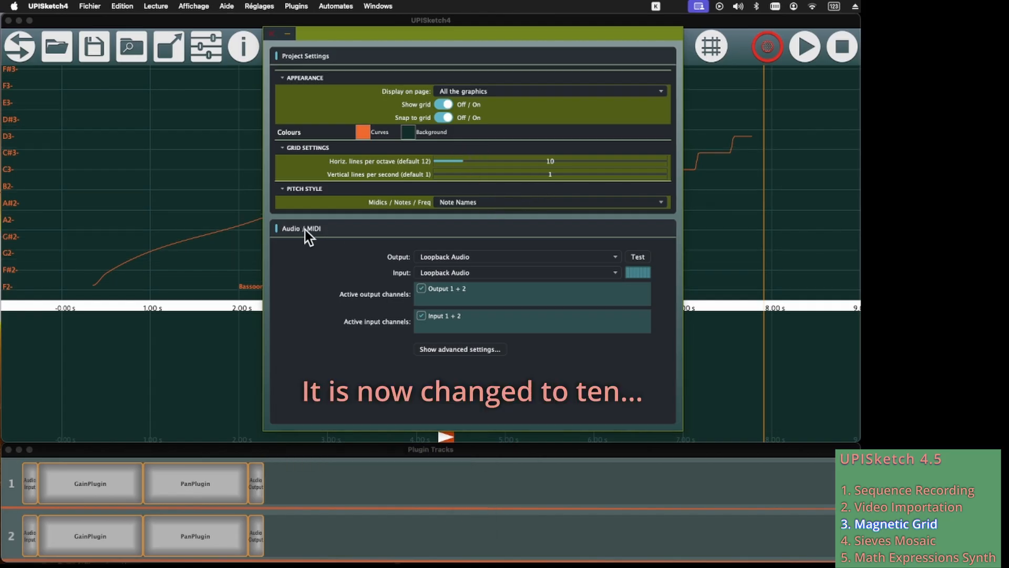
pyautogui.click(271, 34)
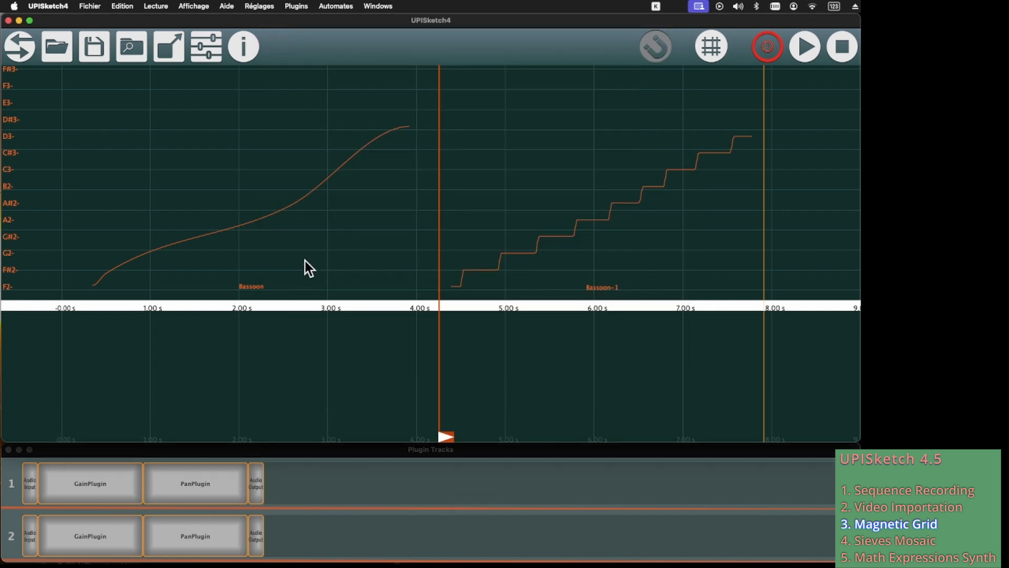
# Step: Delete the smooth Bassoon curve that precedes the stepped one on the timeline
pyautogui.click(31, 42)
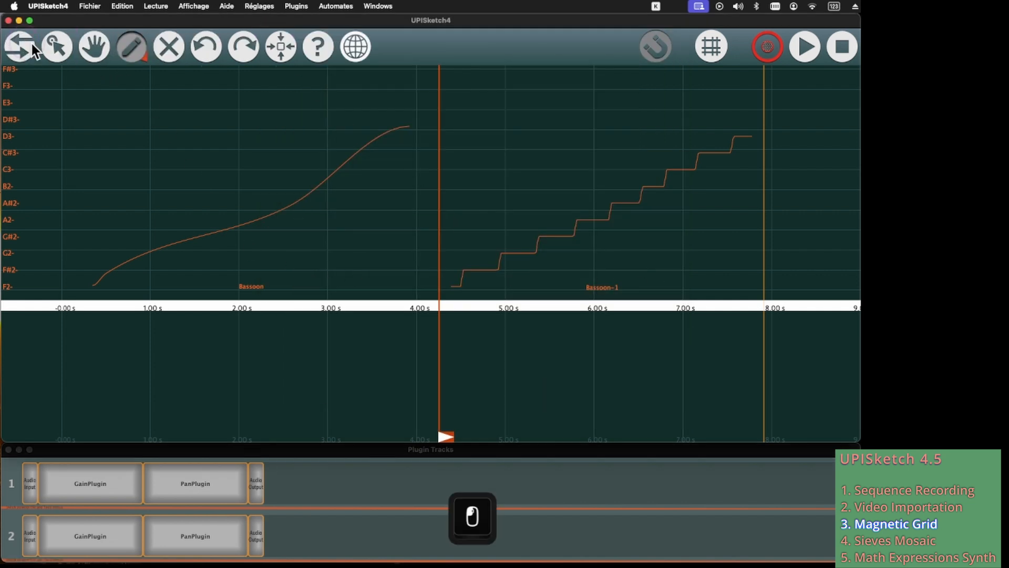
pyautogui.click(73, 49)
pyautogui.click(478, 254)
pyautogui.press('BackSpace')
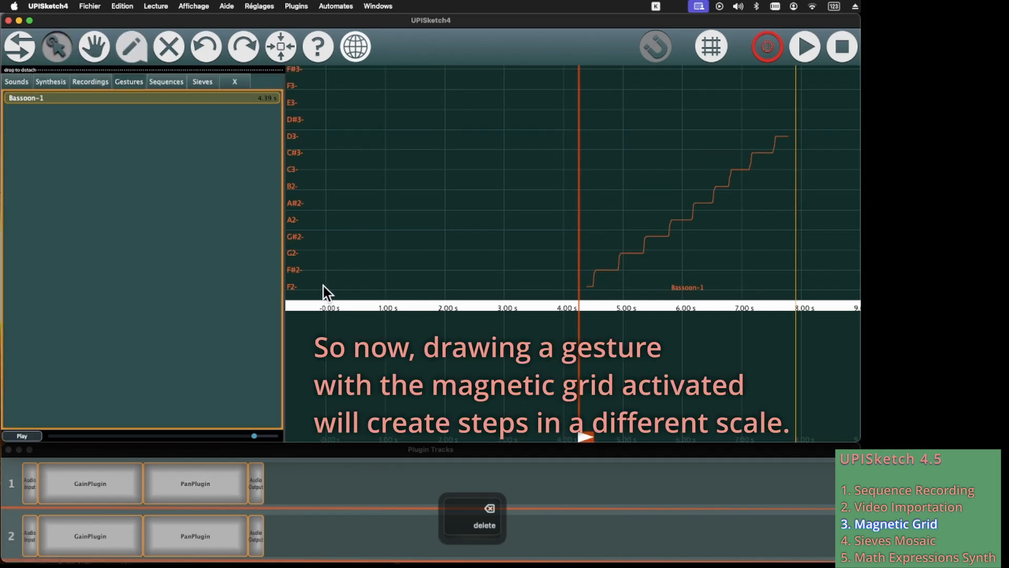
# Step: Draw a rising Bassoon curve from about F2 at 0 s to above D#3 at about 3.9 s and play it from the start
pyautogui.click(141, 57)
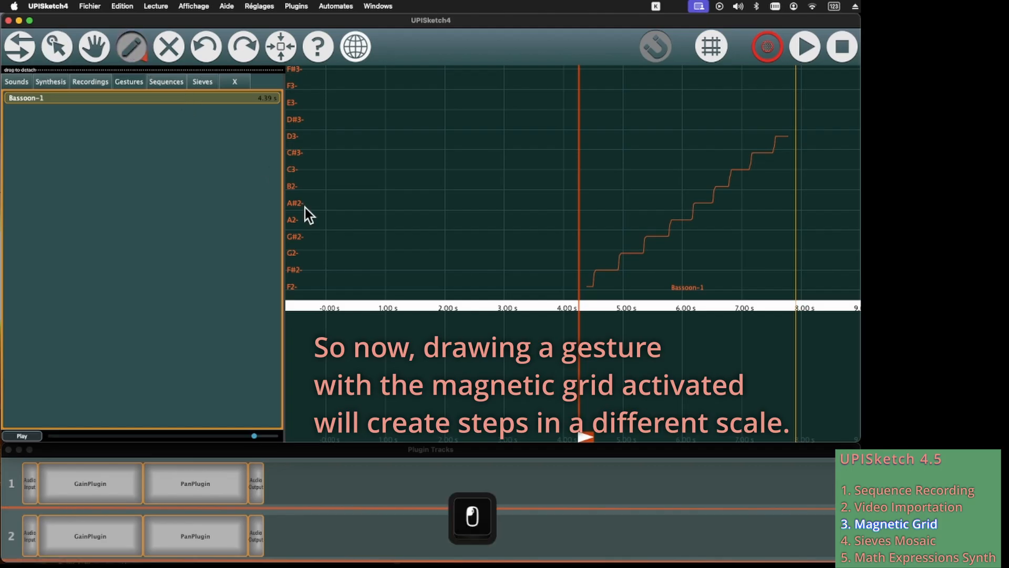
pyautogui.click(330, 287)
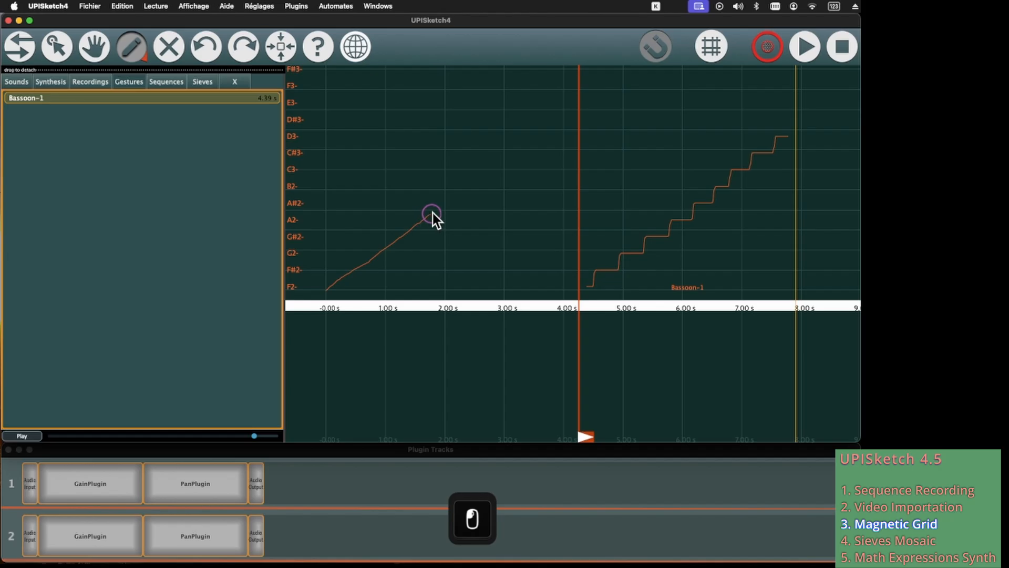
pyautogui.moveTo(431, 213); pyautogui.dragTo(481, 177)
pyautogui.moveTo(523, 142); pyautogui.dragTo(571, 112)
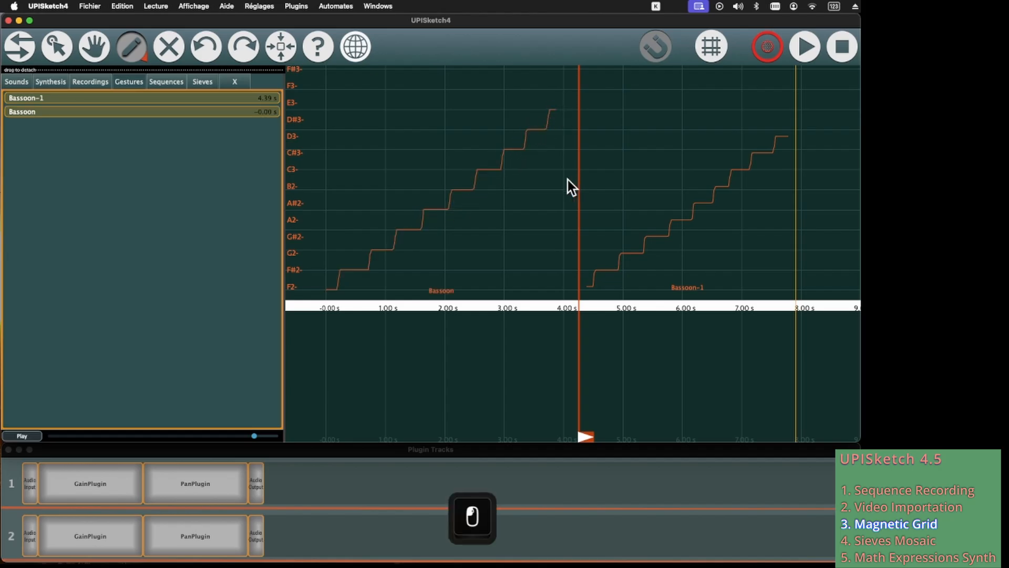
pyautogui.moveTo(489, 306)
pyautogui.mouseDown()
pyautogui.moveTo(333, 306)
pyautogui.moveTo(345, 284)
pyautogui.moveTo(424, 288)
pyautogui.moveTo(390, 300)
pyautogui.moveTo(348, 336)
pyautogui.mouseUp()
pyautogui.press('space')
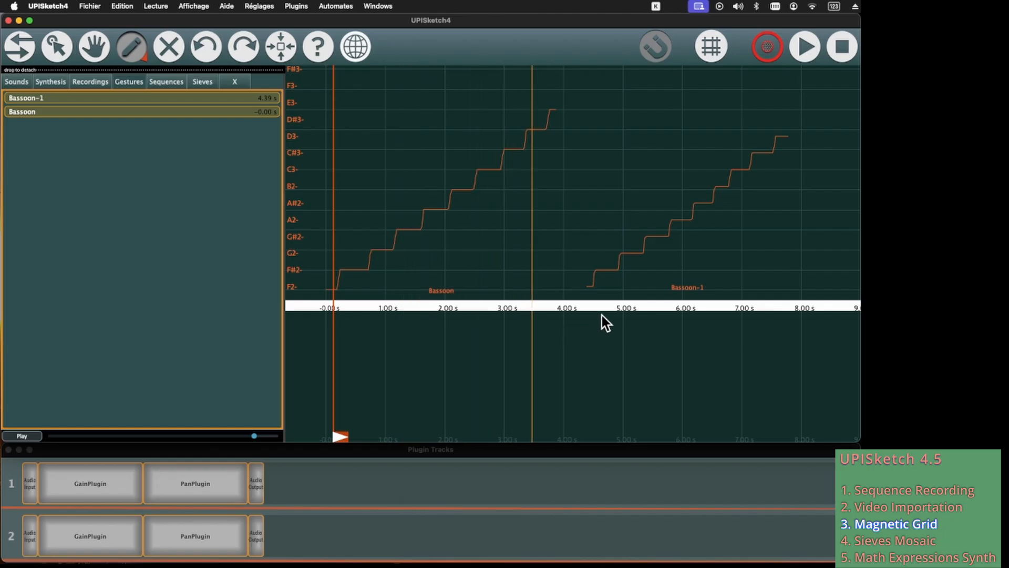
# Step: Select the newly drawn Bassoon gesture and nudge it later in time in fine increments
pyautogui.click(53, 38)
pyautogui.click(361, 249)
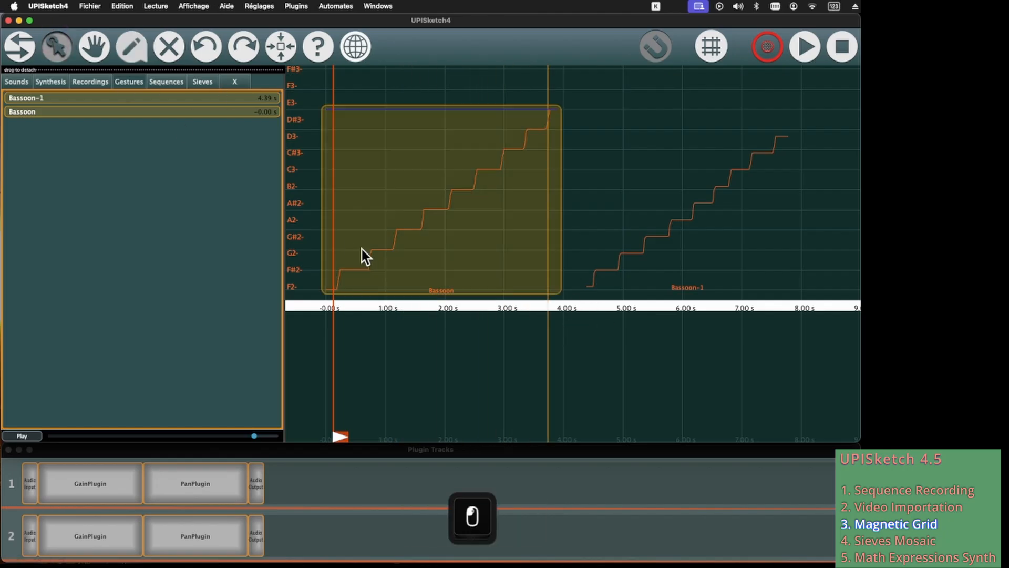
pyautogui.click(427, 244)
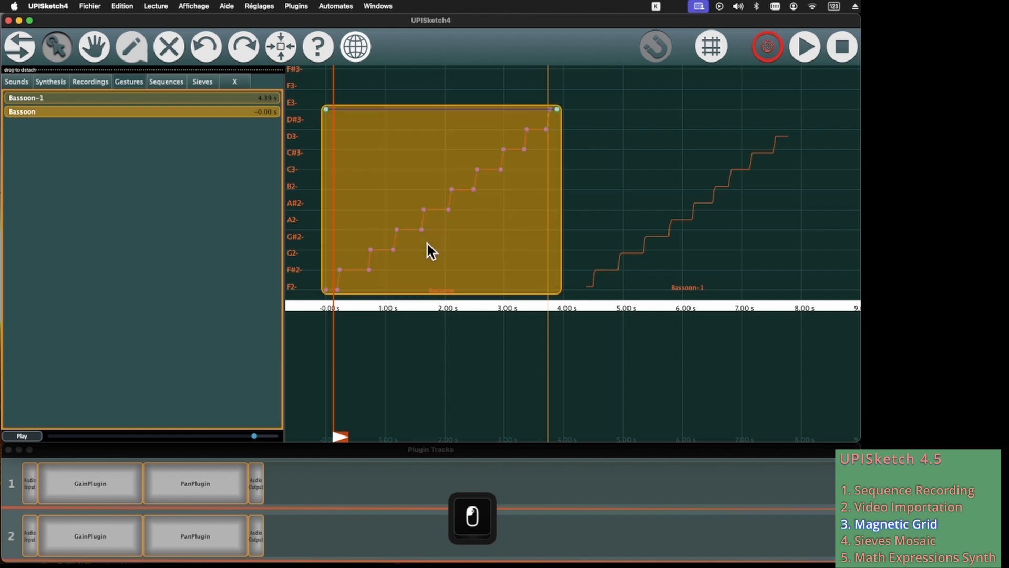
pyautogui.press('Right')
pyautogui.press('Right')
pyautogui.press('Right')
pyautogui.press('Right')
pyautogui.press('Right')
pyautogui.press('Right')
pyautogui.press('Right')
pyautogui.press('Right')
pyautogui.press('Right')
pyautogui.press('Right')
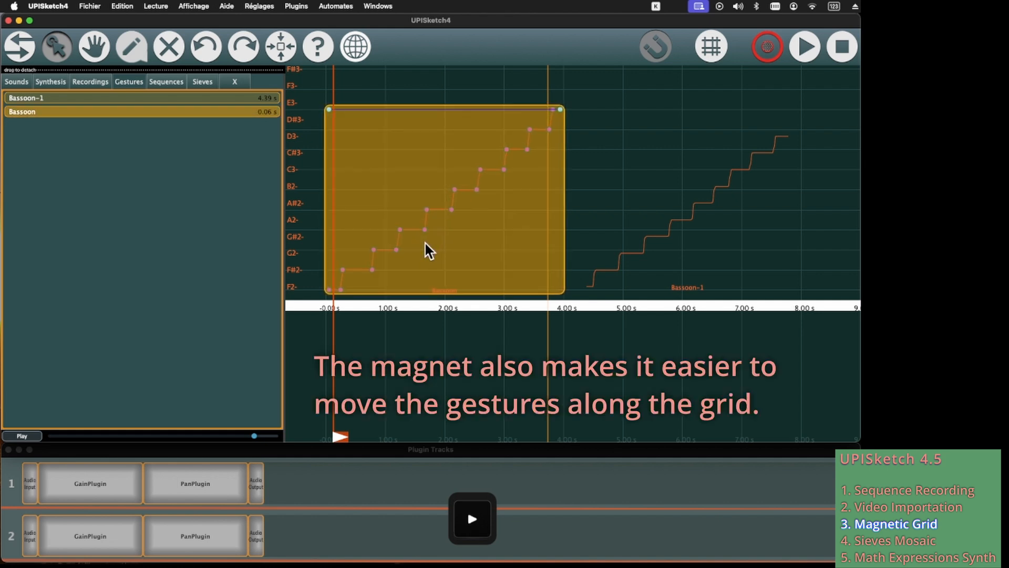
pyautogui.press('Right')
pyautogui.press('Right')
pyautogui.press('Right')
pyautogui.press('Right')
pyautogui.press('Right')
pyautogui.press('Right')
pyautogui.press('Right')
pyautogui.press('Right')
# Step: Move the Bassoon gesture along the magnetic grid to about 2.17 s and one grid line higher, and bring it back earlier
pyautogui.click(389, 199)
pyautogui.moveTo(389, 197); pyautogui.dragTo(535, 151)
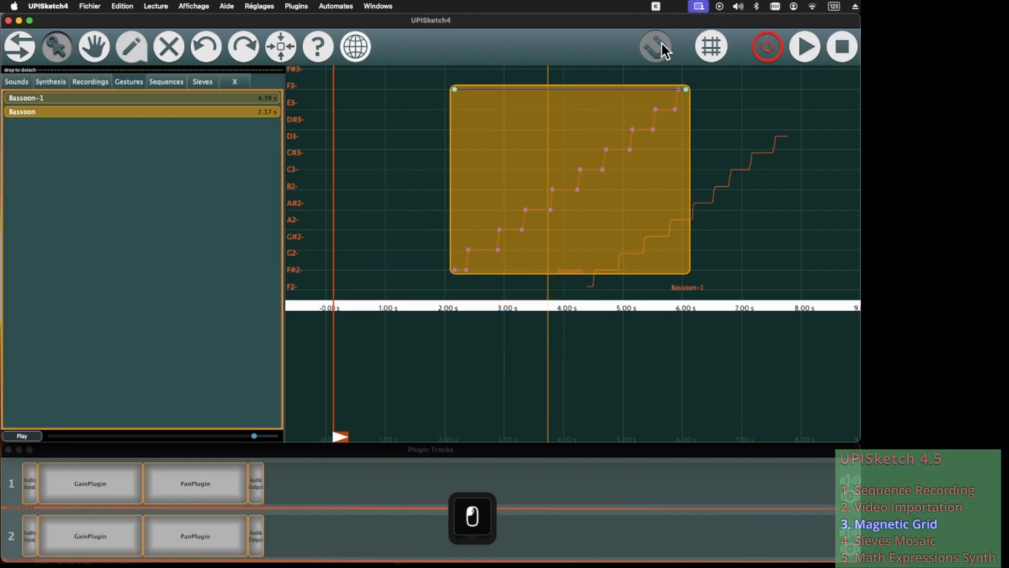
pyautogui.moveTo(553, 112); pyautogui.dragTo(454, 150)
# Step: Nudge the Bassoon gesture earlier in time to a start of 1.08 s and lower in pitch, using fine increments
pyautogui.press('Left')
pyautogui.press('Left')
pyautogui.press('Left')
pyautogui.press('Left')
pyautogui.press('Left')
pyautogui.press('Left')
pyautogui.press('Left')
pyautogui.press('Left')
pyautogui.press('Left')
pyautogui.press('Down')
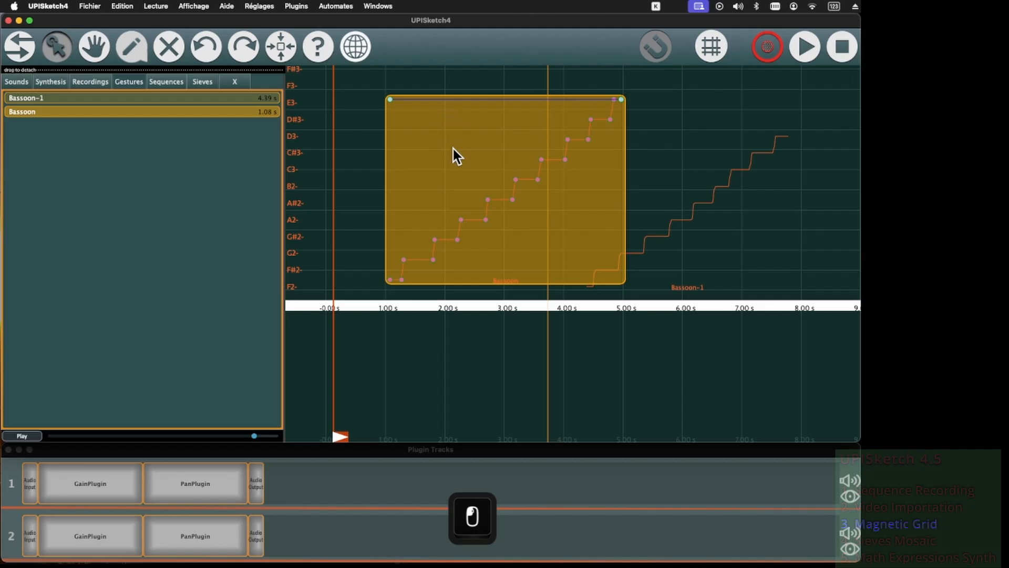
# Step: Shift the Bassoon gesture up, down and sideways in whole grid increments, leaving it starting at F#2 and 1.08 s
pyautogui.hotkey('shift', 'Up')
pyautogui.hotkey('shift', 'Down')
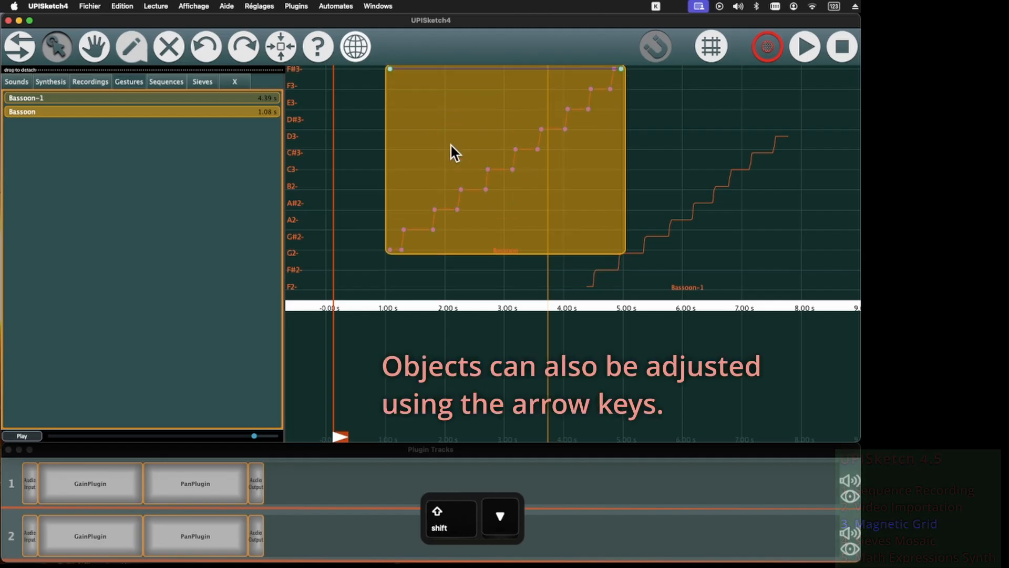
pyautogui.hotkey('shift', 'Up')
pyautogui.hotkey('shift', 'Left')
pyautogui.hotkey('shift', 'Right')
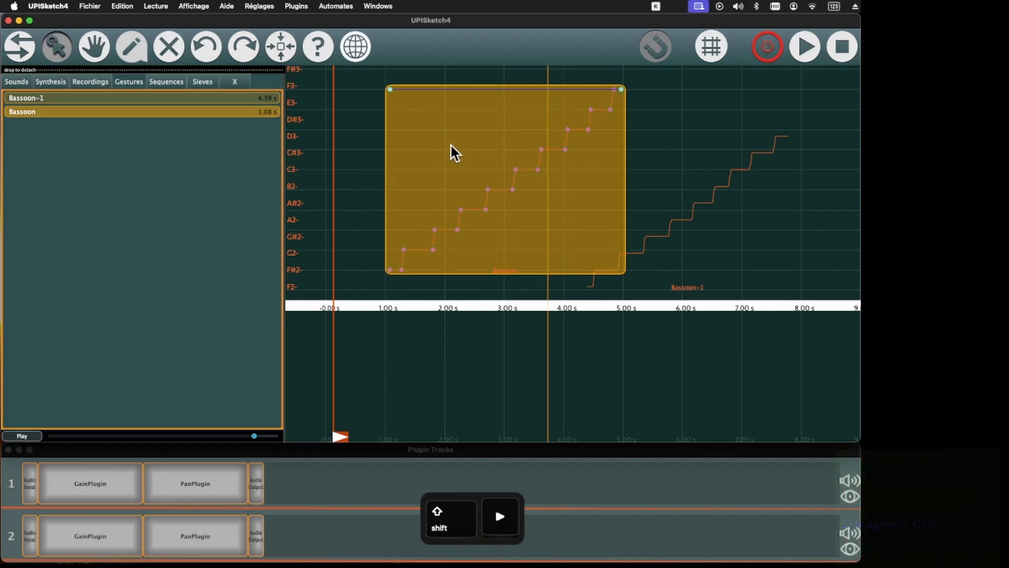
# Step: Select the Bassoon-1 gesture and raise it five grid increments so that it starts at B2
pyautogui.click(756, 261)
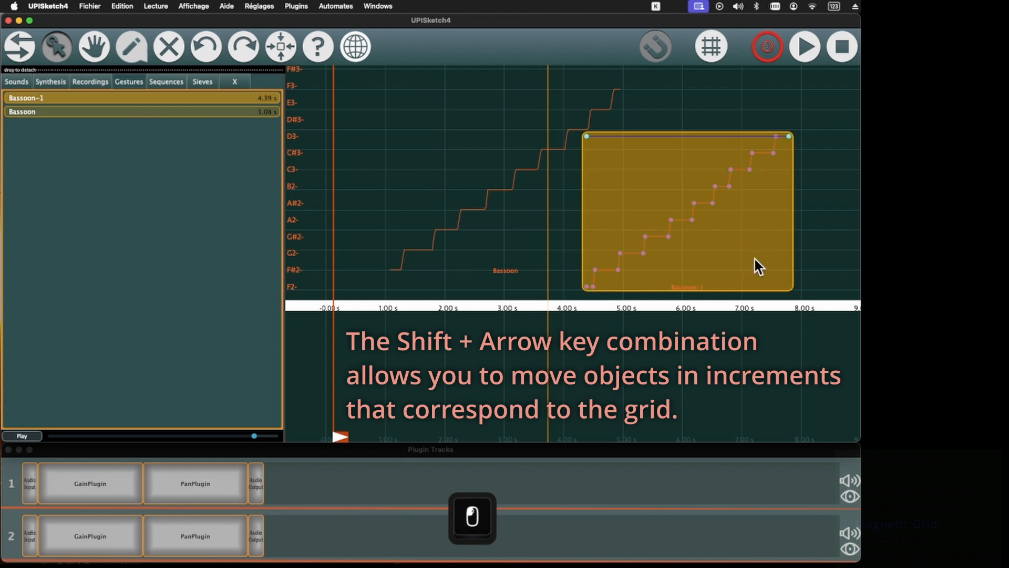
pyautogui.hotkey('shift', 'Up')
pyautogui.hotkey('shift', 'Up')
pyautogui.hotkey('shift', 'Up')
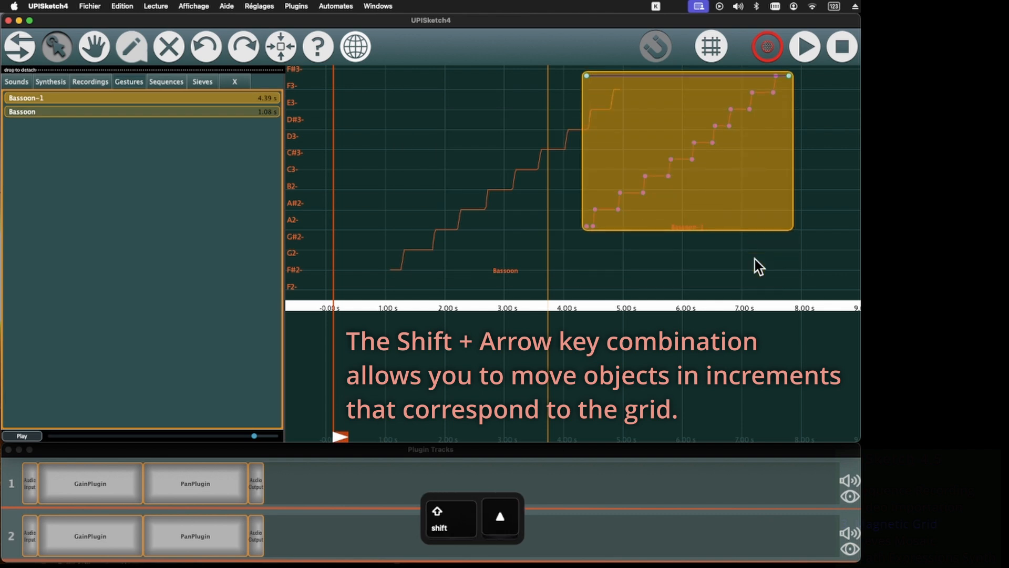
pyautogui.hotkey('shift', 'Up')
pyautogui.hotkey('shift', 'Up')
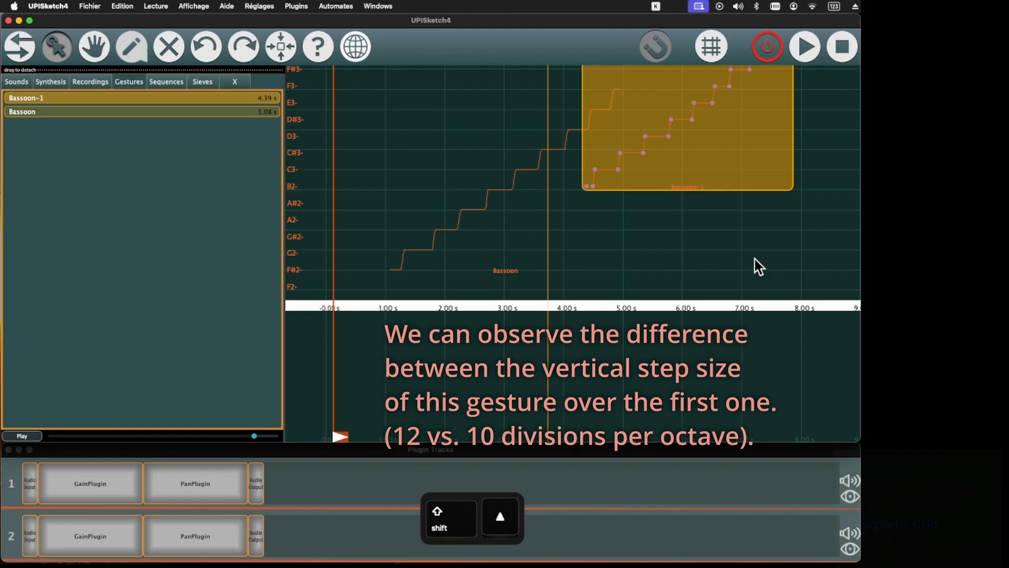
# Step: Lower the Bassoon-1 gesture five grid increments, raise it one increment to start near F#2, and deselect it
pyautogui.hotkey('shift', 'Down')
pyautogui.hotkey('shift', 'Down')
pyautogui.hotkey('shift', 'Down')
pyautogui.hotkey('shift', 'Down')
pyautogui.hotkey('shift', 'Down')
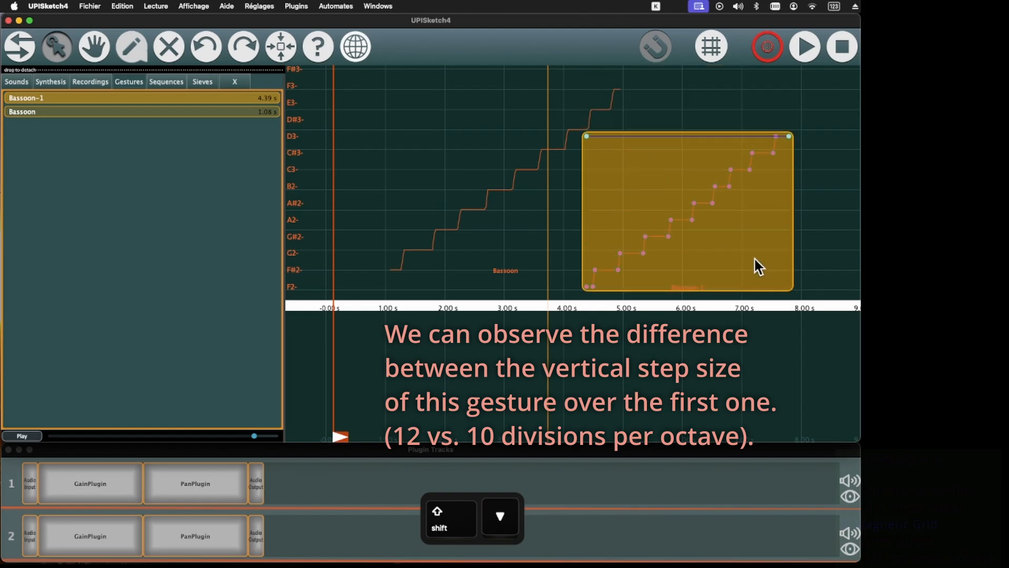
pyautogui.hotkey('shift', 'Up')
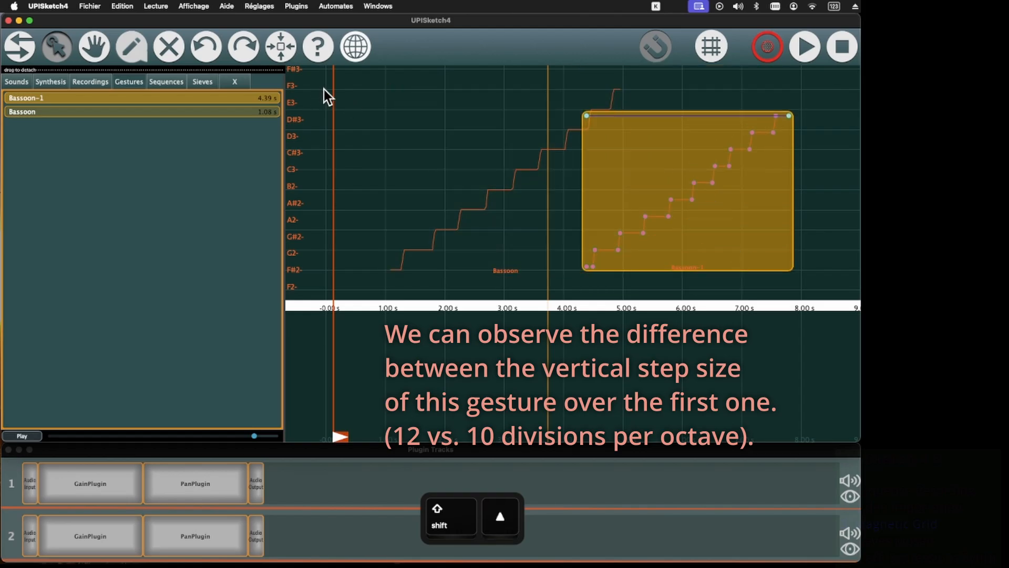
pyautogui.click(352, 88)
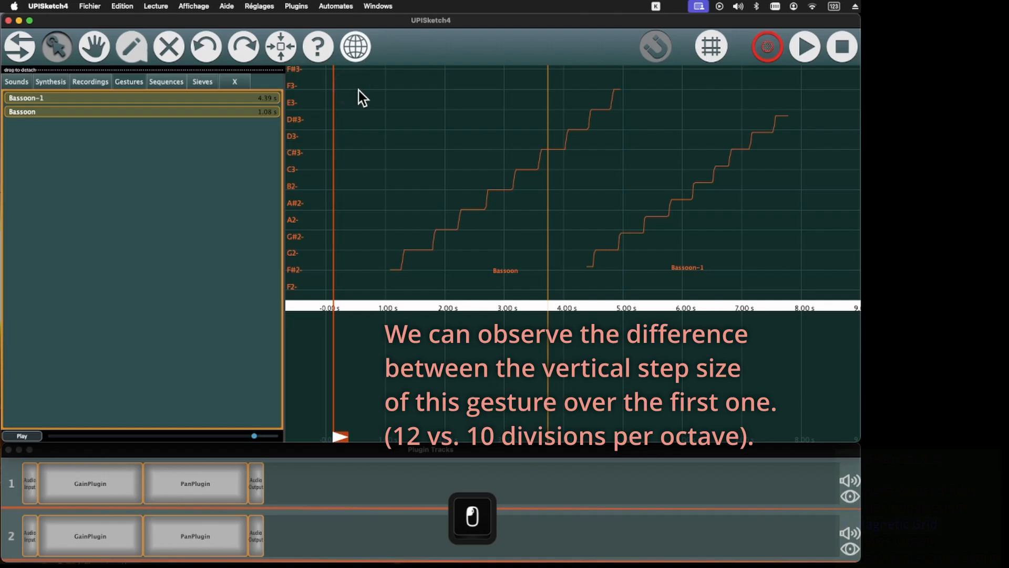
# Step: Nudge the Bassoon gesture down in fine pitch increments from about A2 to a start between G#2 and A2
pyautogui.click(758, 449)
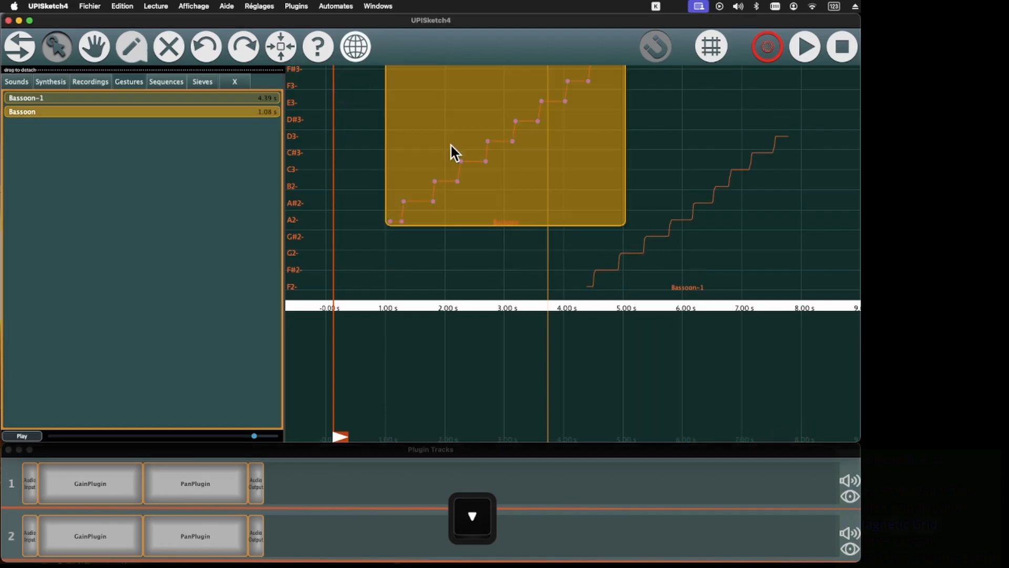
pyautogui.press('Down')
pyautogui.press('Down')
pyautogui.press('Down')
pyautogui.press('Down')
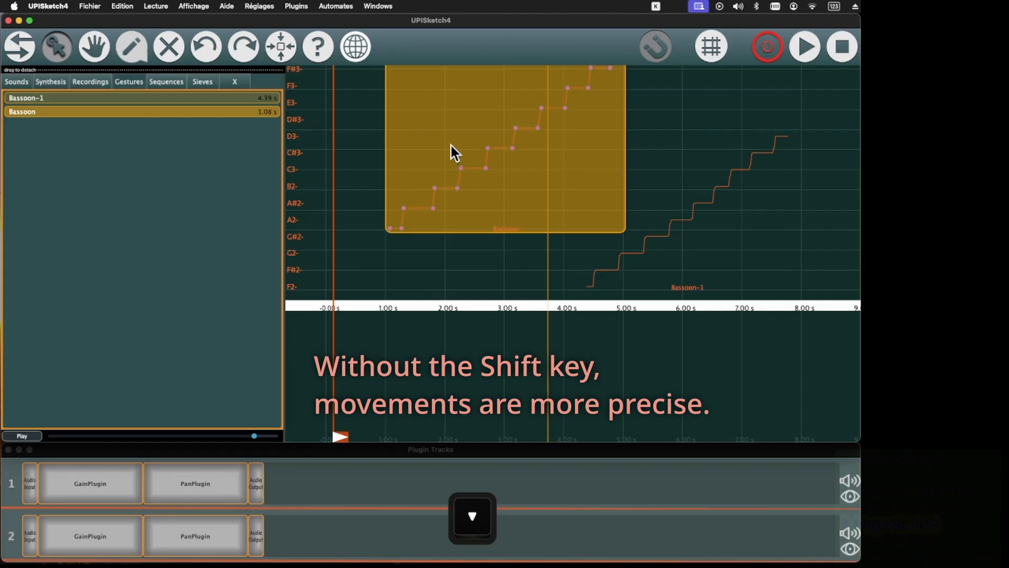
pyautogui.press('Down')
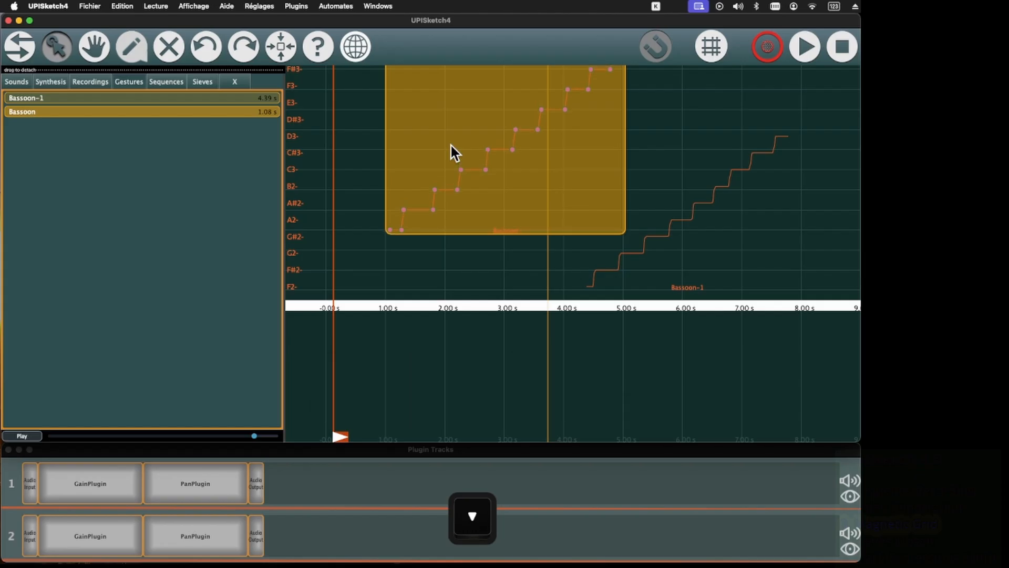
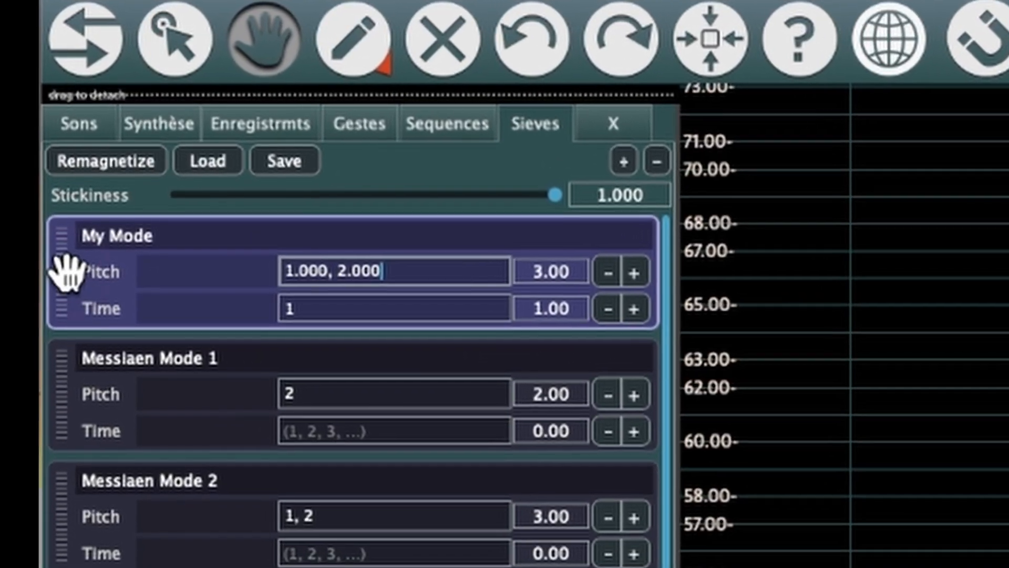
# Step: Place the My Mode sieve on the page from about 2 s to 3.1 s above pitch 58, and set its pitch sequence to 2
pyautogui.moveTo(66, 272); pyautogui.dragTo(757, 350)
pyautogui.moveTo(889, 437); pyautogui.dragTo(910, 432)
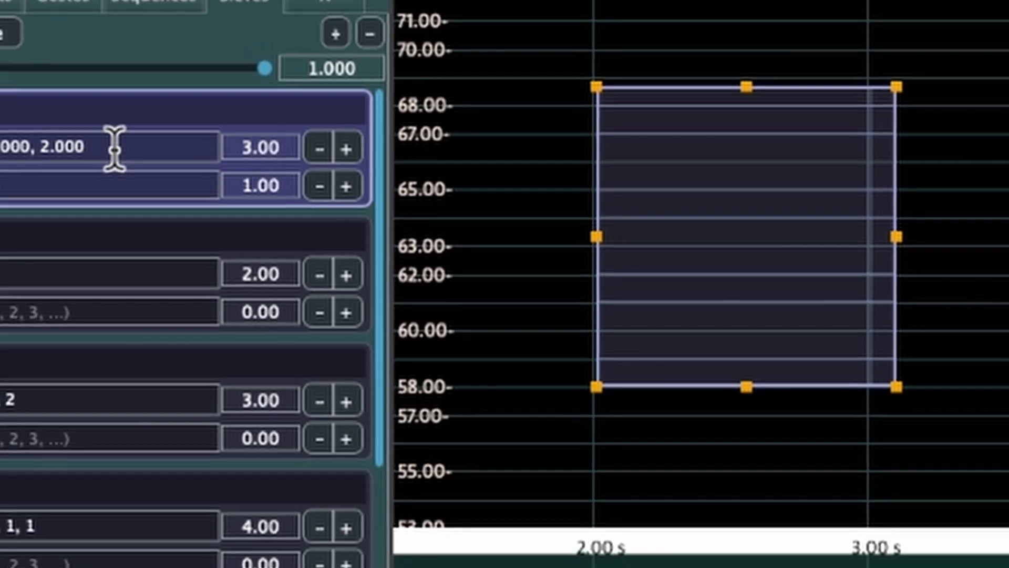
pyautogui.click(438, 300)
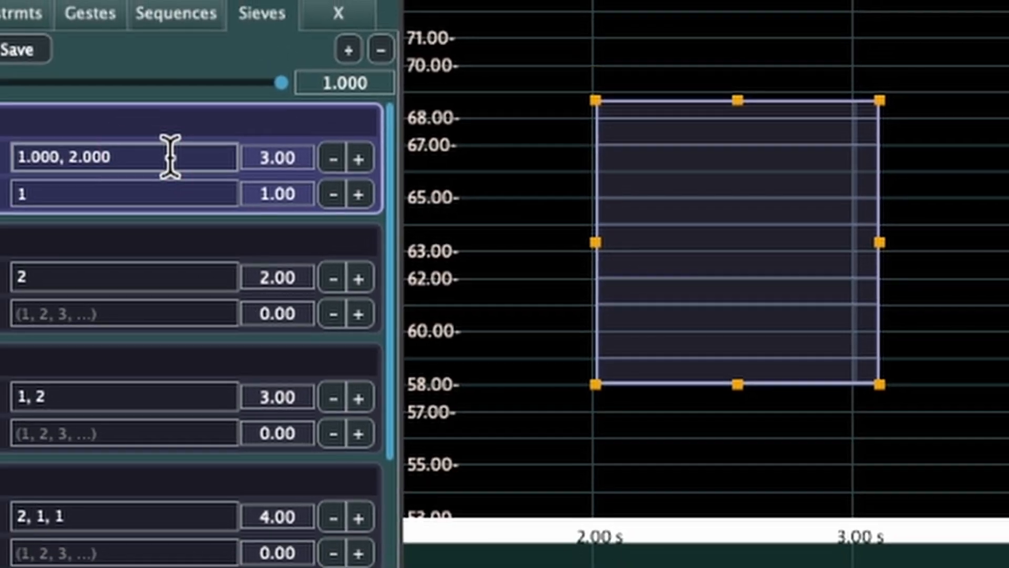
pyautogui.press('super+a')
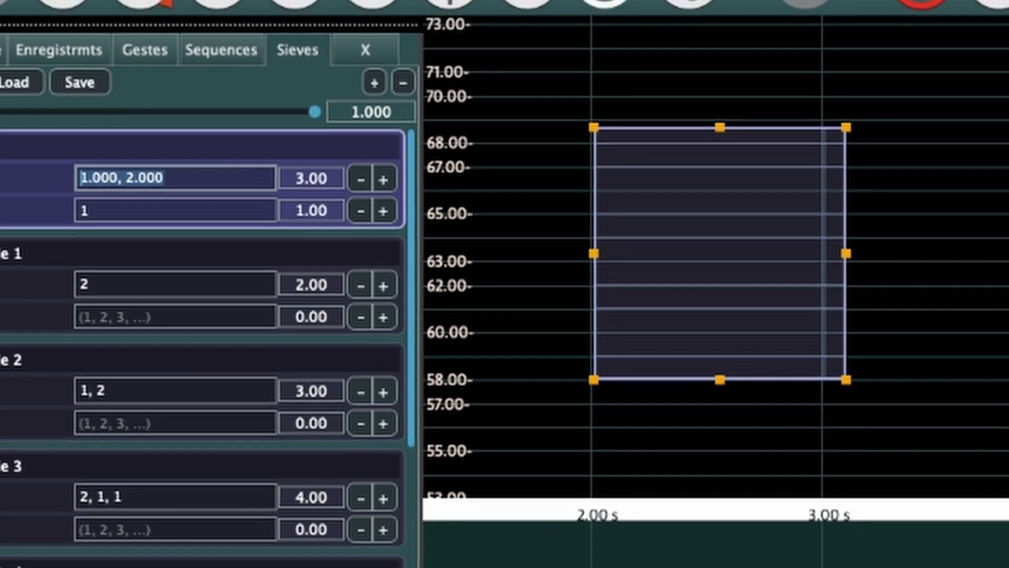
pyautogui.write('2')
pyautogui.press('Return')
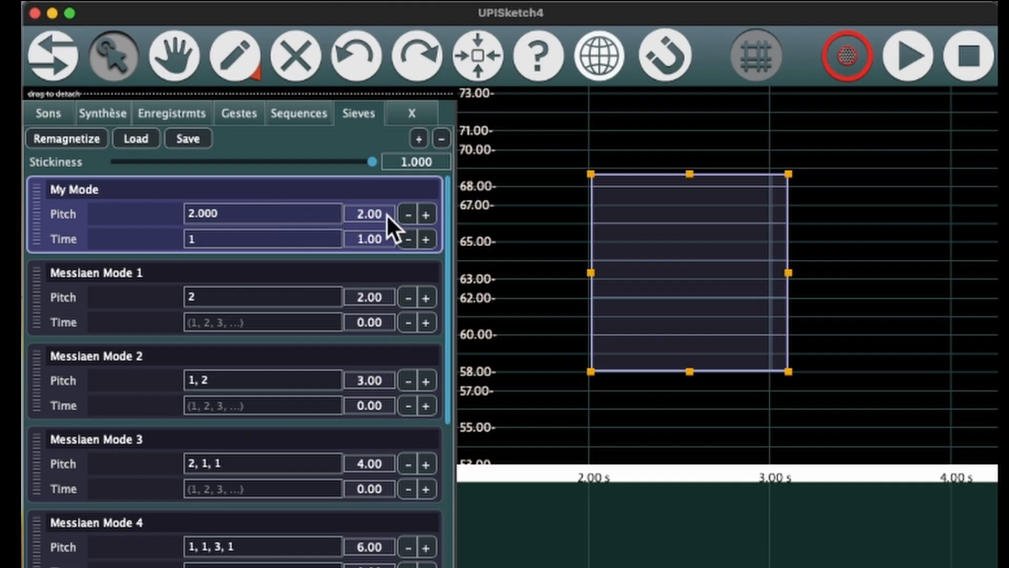
# Step: Set the My Mode sieve's pitch span to 4 and refresh its area on the page
pyautogui.click(359, 214)
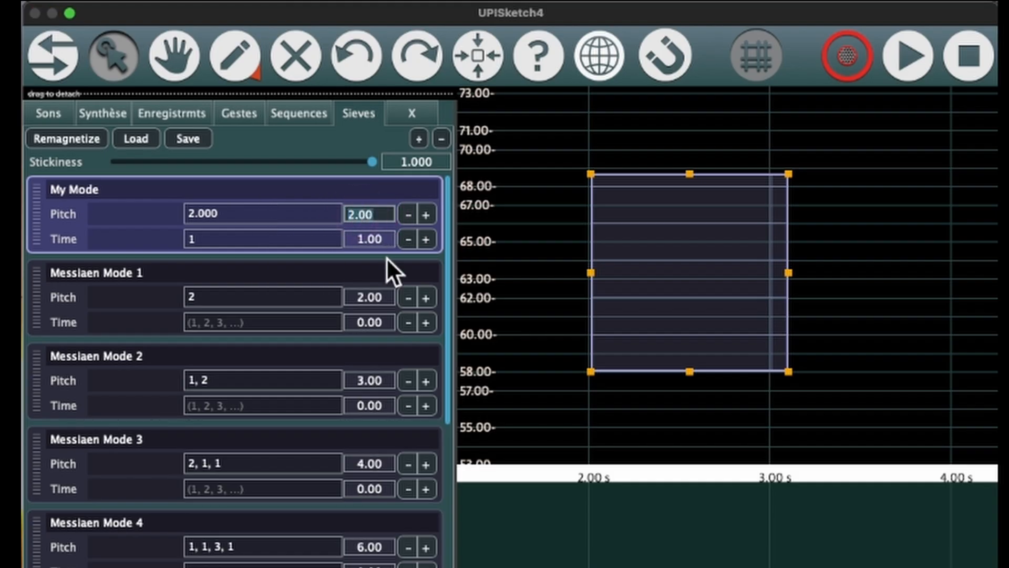
pyautogui.write('4')
pyautogui.press('Return')
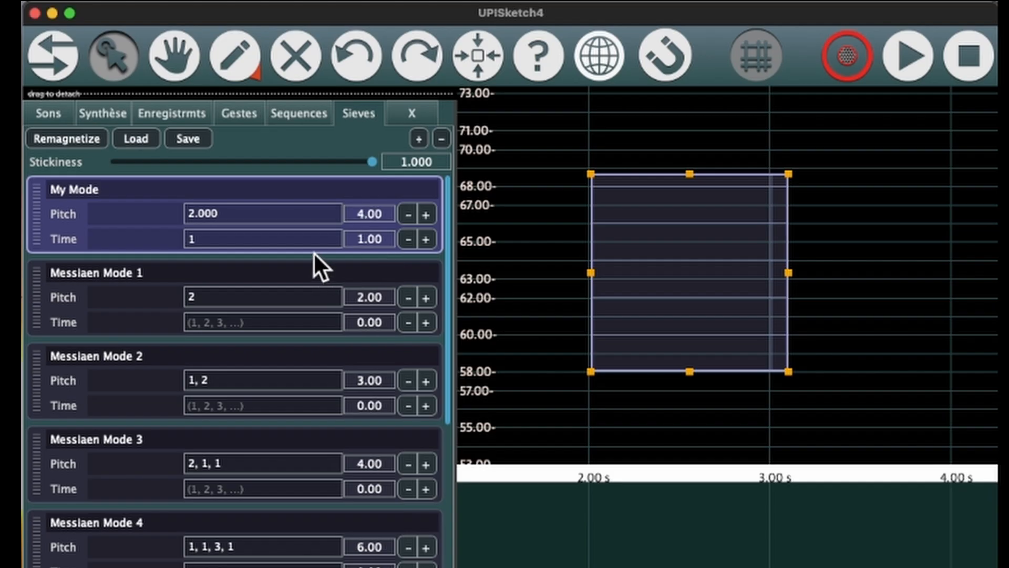
pyautogui.click(693, 248)
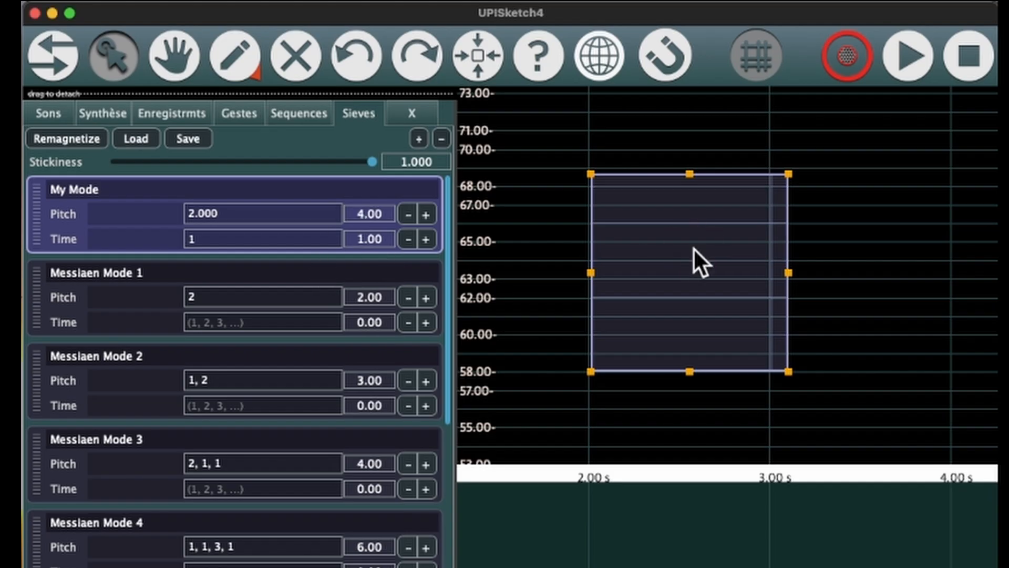
pyautogui.moveTo(682, 286); pyautogui.dragTo(679, 281)
pyautogui.press('Down')
# Step: Set My Mode's pitch sequence to 2,2,2,2,2,2 and move its area on the page down to start at pitch 57
pyautogui.moveTo(232, 213); pyautogui.dragTo(154, 202)
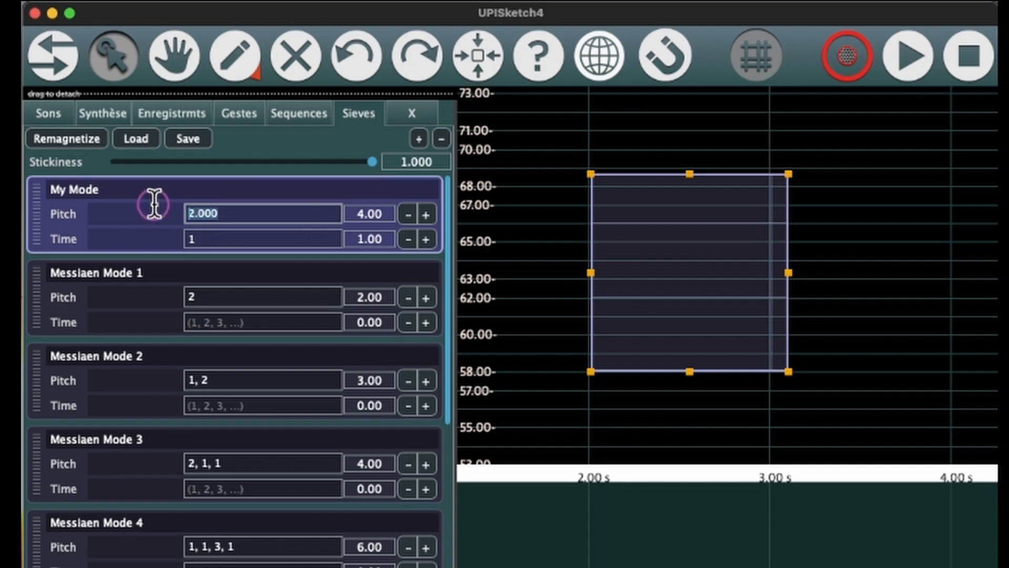
pyautogui.write('2,2,2,2,2,2,')
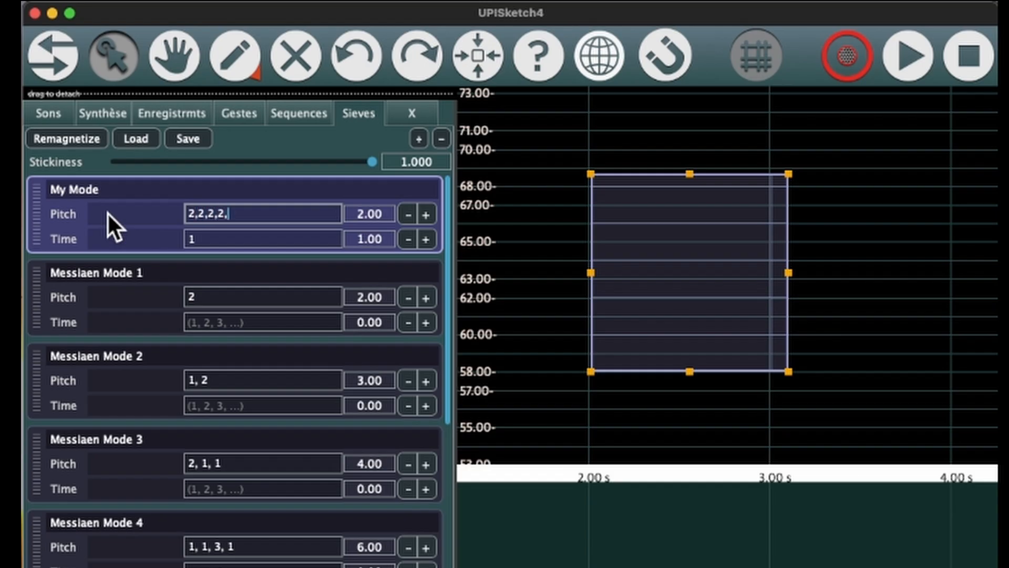
pyautogui.press('BackSpace')
pyautogui.press('Return')
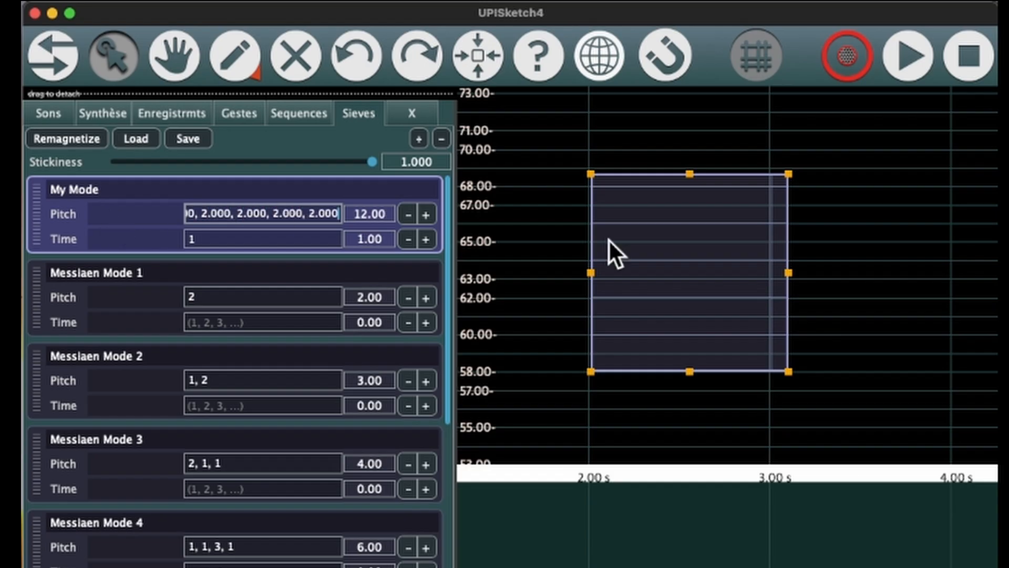
pyautogui.click(631, 243)
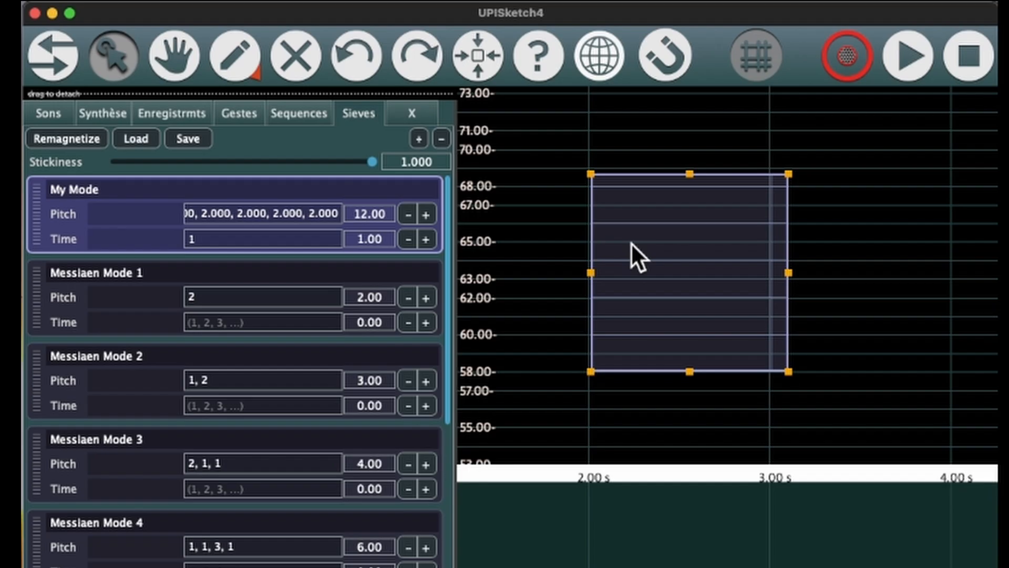
pyautogui.press('Down')
pyautogui.press('Up')
pyautogui.moveTo(639, 315); pyautogui.dragTo(636, 349)
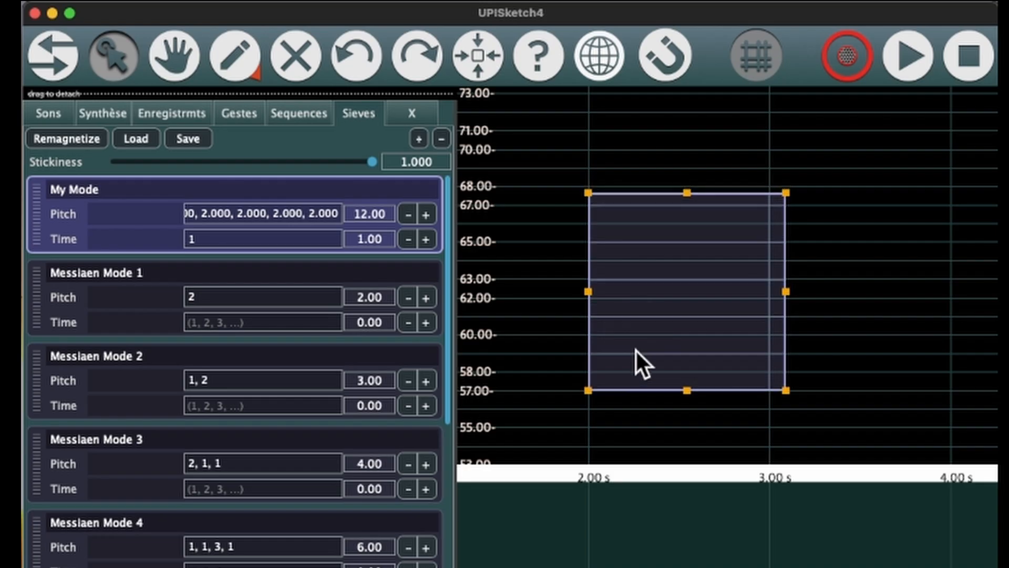
# Step: Stretch My Mode's pitch sequence over a span of 18, and return the span to 12
pyautogui.click(377, 216)
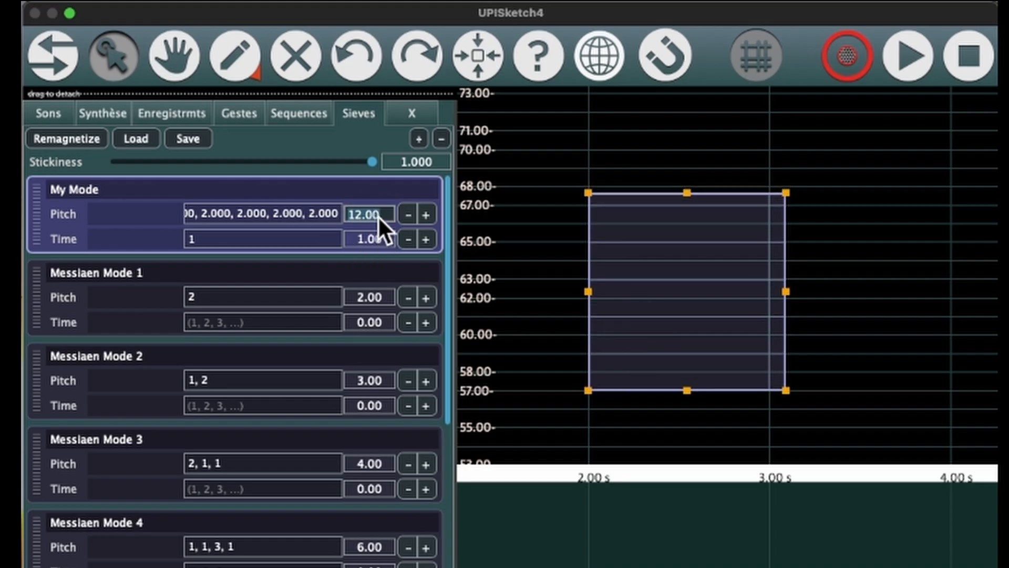
pyautogui.press('Return')
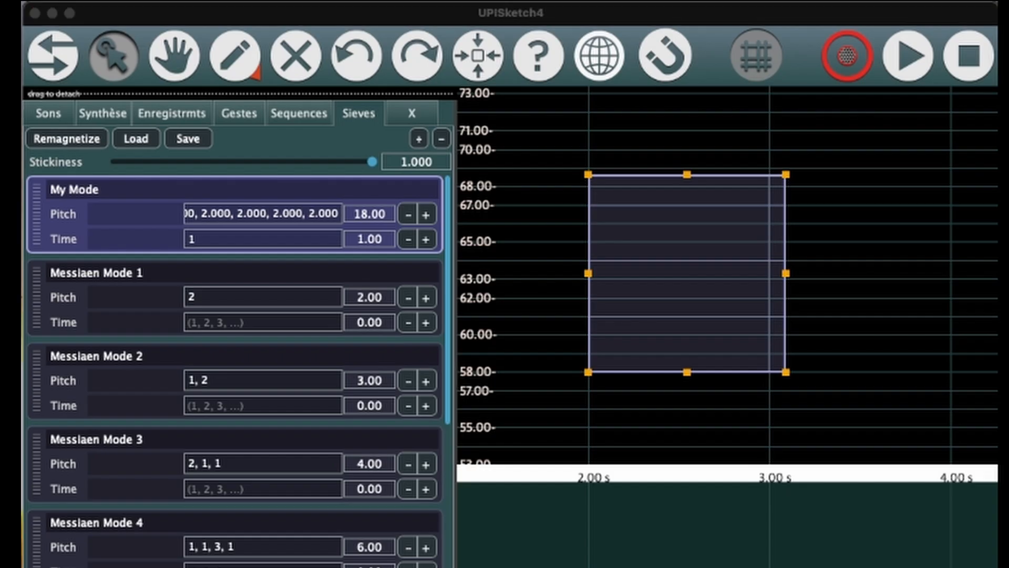
pyautogui.click(210, 213)
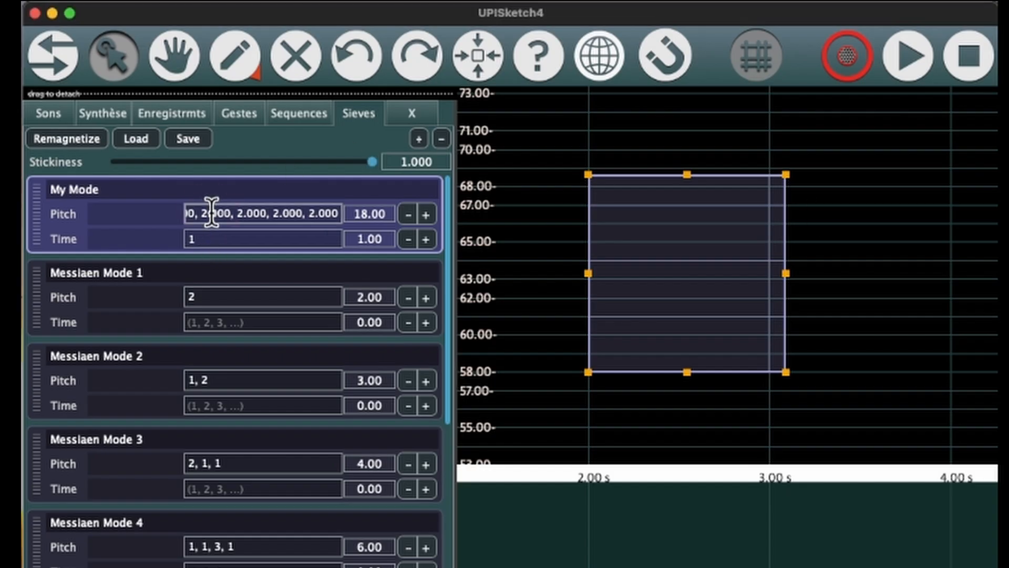
pyautogui.press('Return')
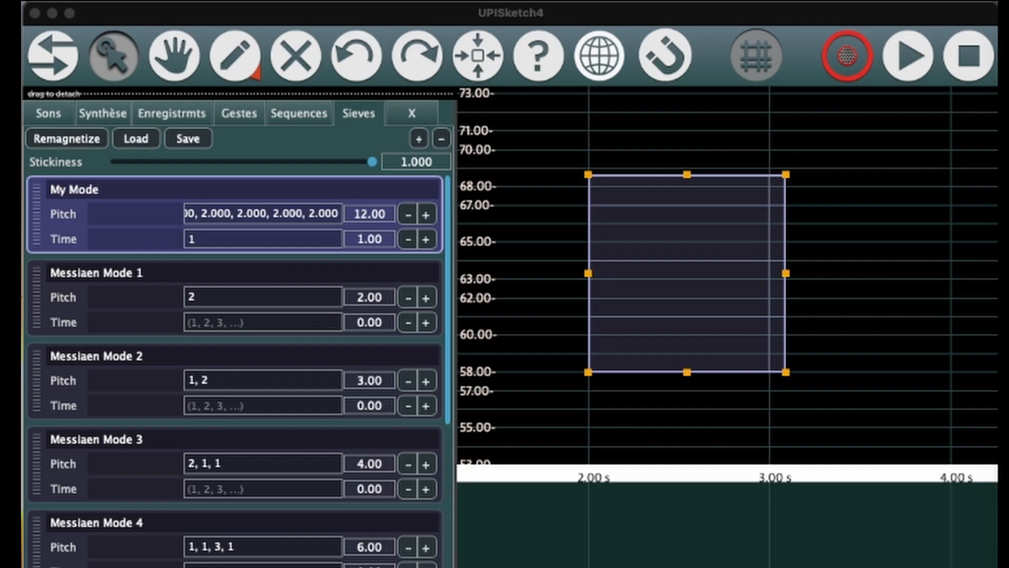
# Step: Set My Mode's pitch sequence to 1, 3.14, 4, 2.6, 7 with a span of 4.5, and shift its area on the page
pyautogui.click(273, 220)
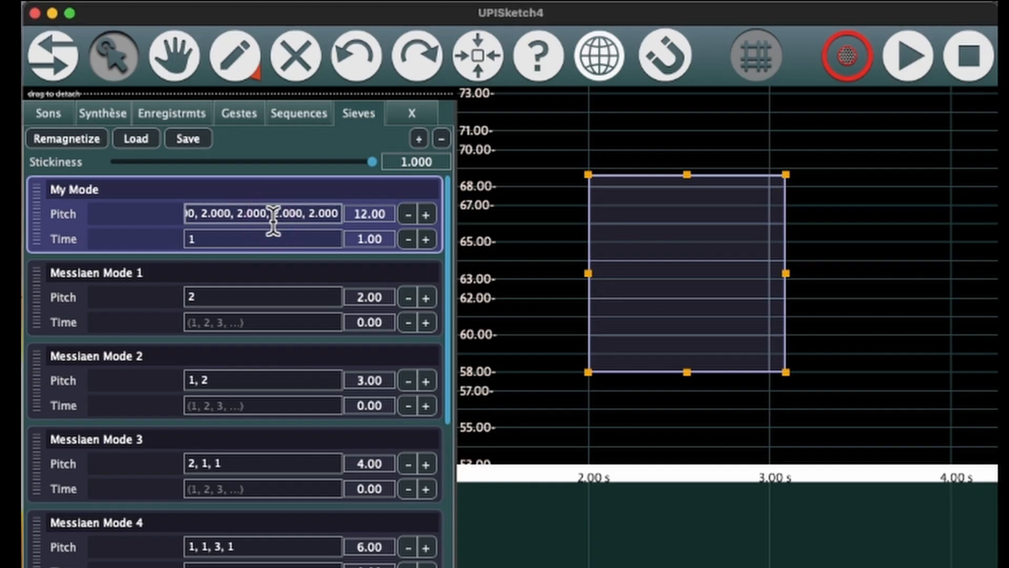
pyautogui.press('super+a')
pyautogui.write('1, 3.14, 4, 2.6, 7')
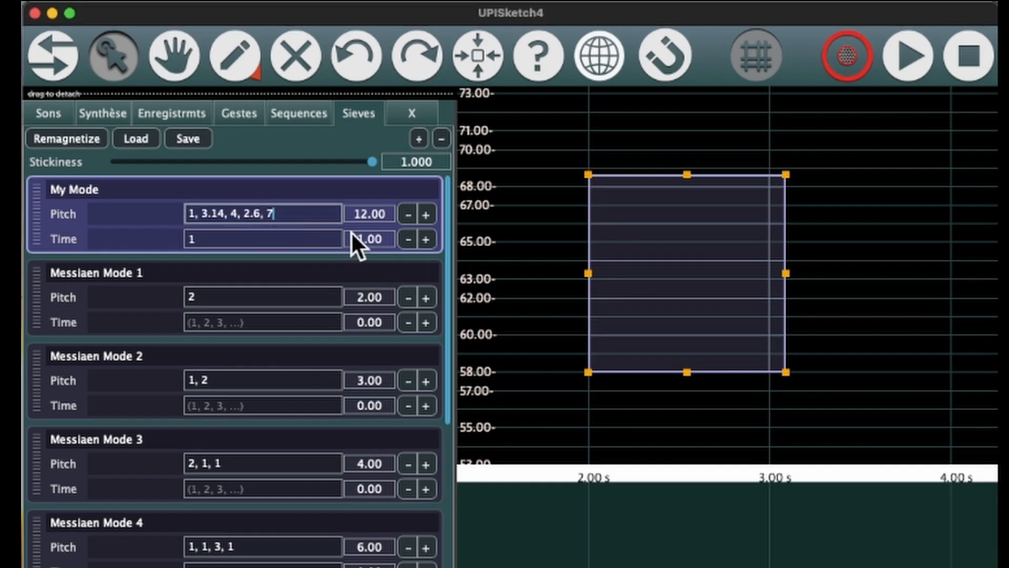
pyautogui.press('Return')
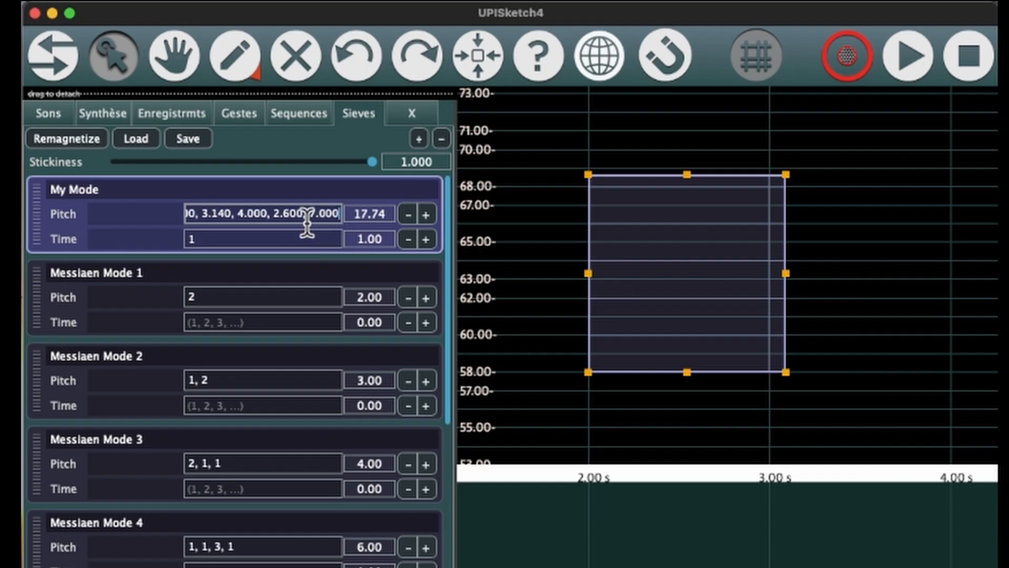
pyautogui.doubleClick(363, 214)
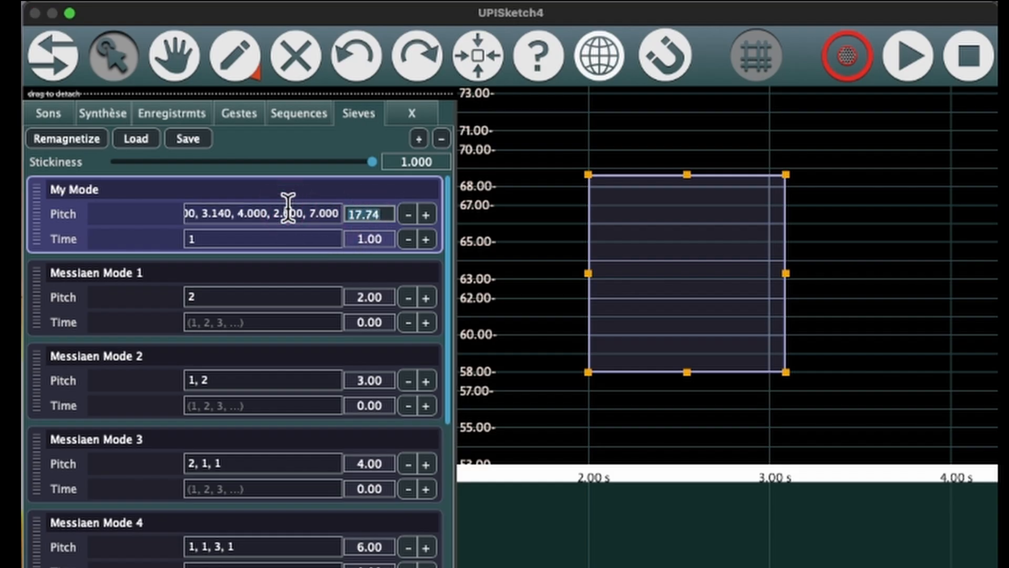
pyautogui.write('4.5')
pyautogui.press('Return')
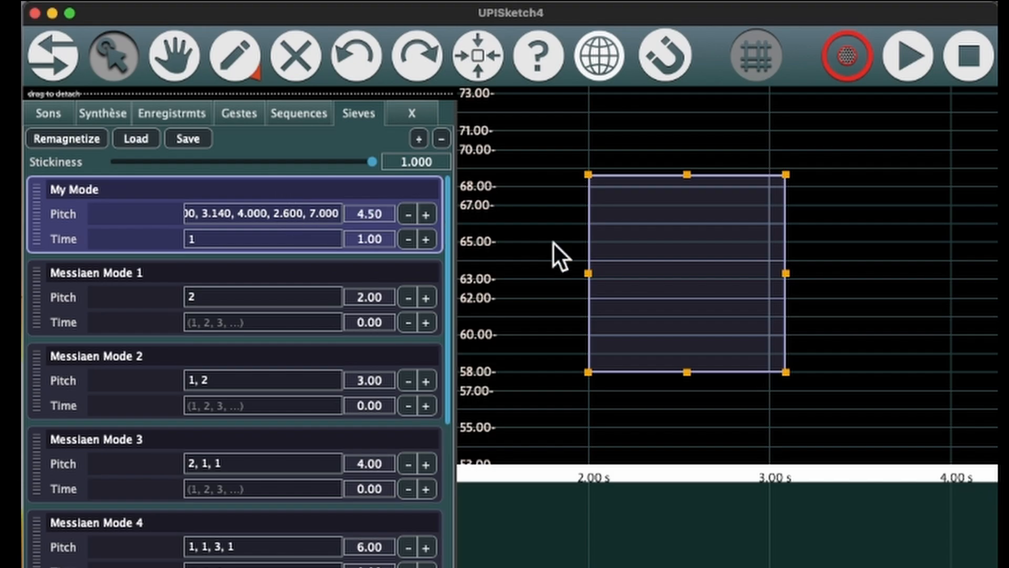
pyautogui.moveTo(652, 310)
pyautogui.mouseDown()
pyautogui.moveTo(648, 302)
pyautogui.moveTo(635, 365)
pyautogui.moveTo(621, 342)
pyautogui.moveTo(648, 321)
pyautogui.mouseUp()
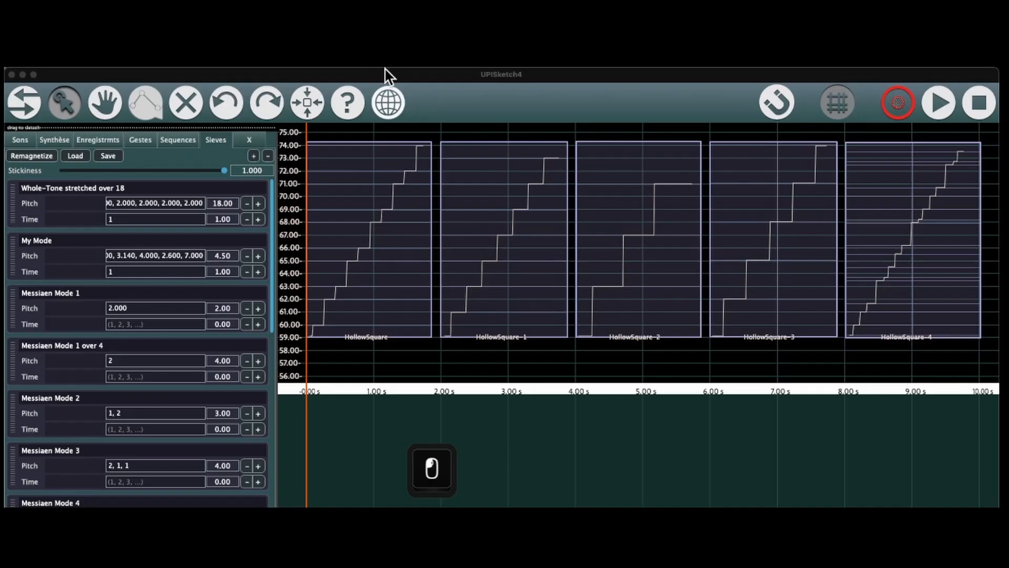
# Step: Play back the Messiaen 2, Whole Tone, Major Thirds, Minor Thirds and Exotic gestures, and stop playback
pyautogui.click(385, 69)
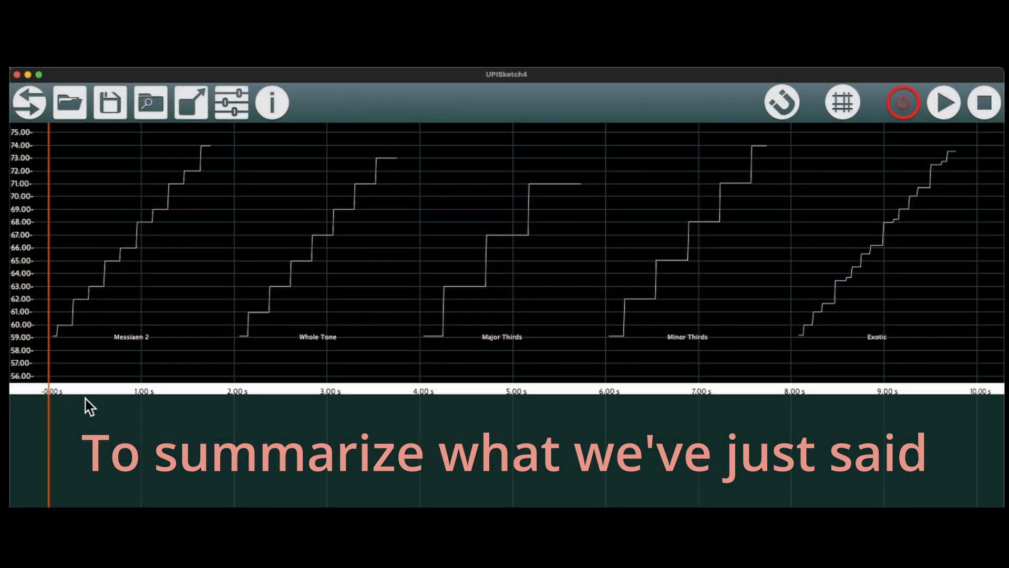
pyautogui.click(943, 96)
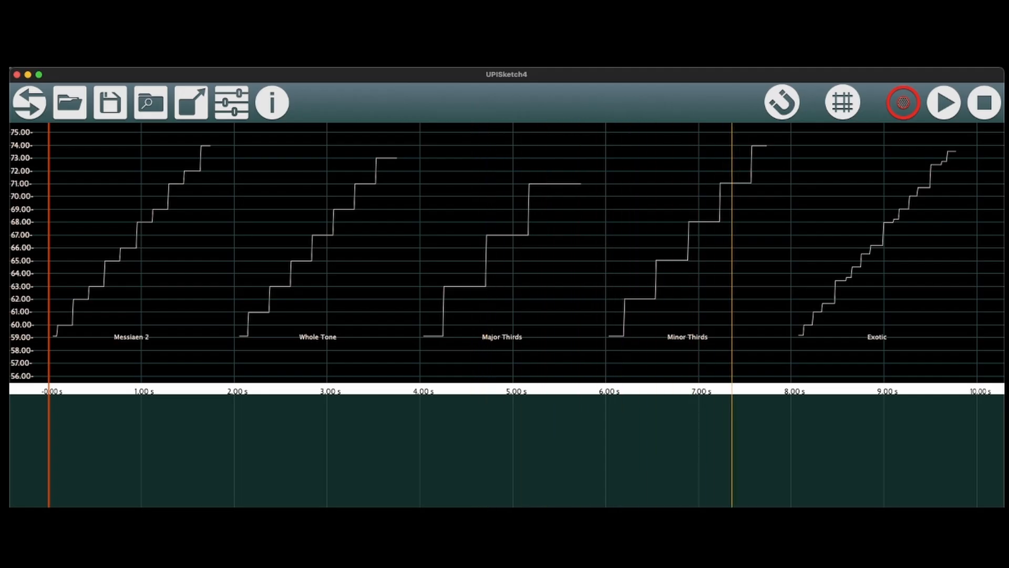
pyautogui.click(973, 105)
pyautogui.moveTo(793, 353); pyautogui.dragTo(948, 379)
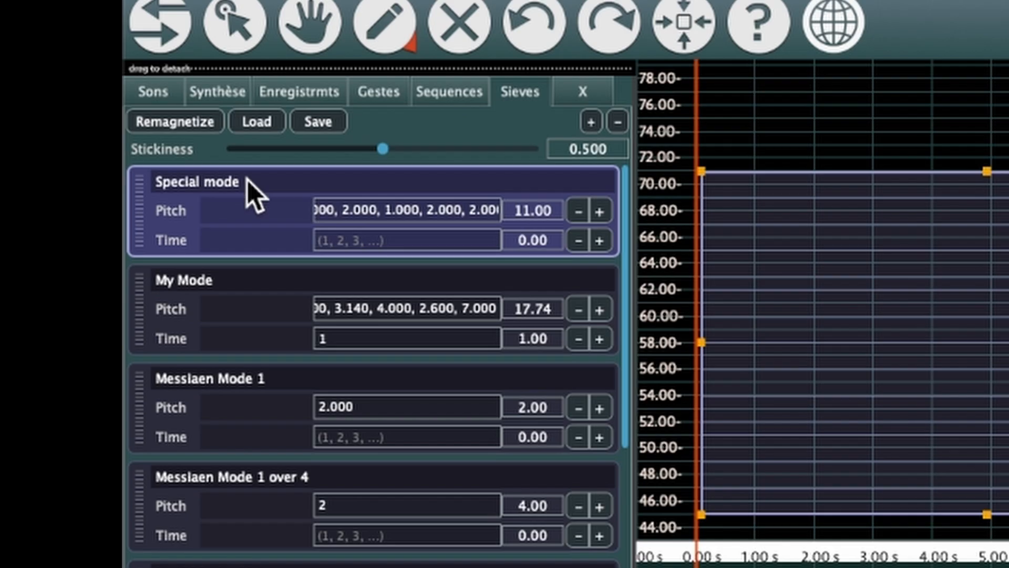
# Step: Set the Special mode sieve's time sequence to 3,3,2 with a span of 4, and align its area on the page to 0 s
pyautogui.click(247, 181)
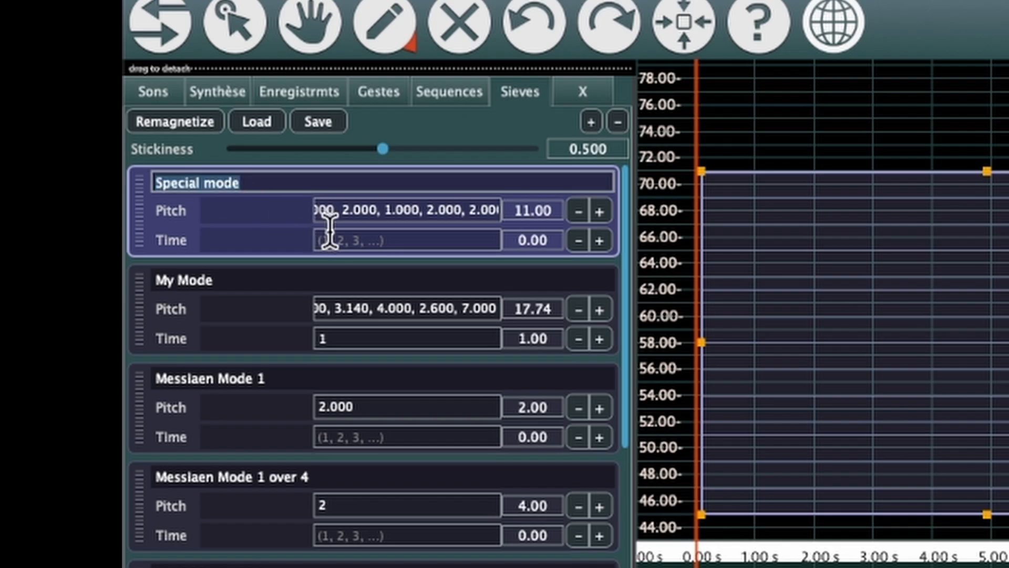
pyautogui.click(340, 240)
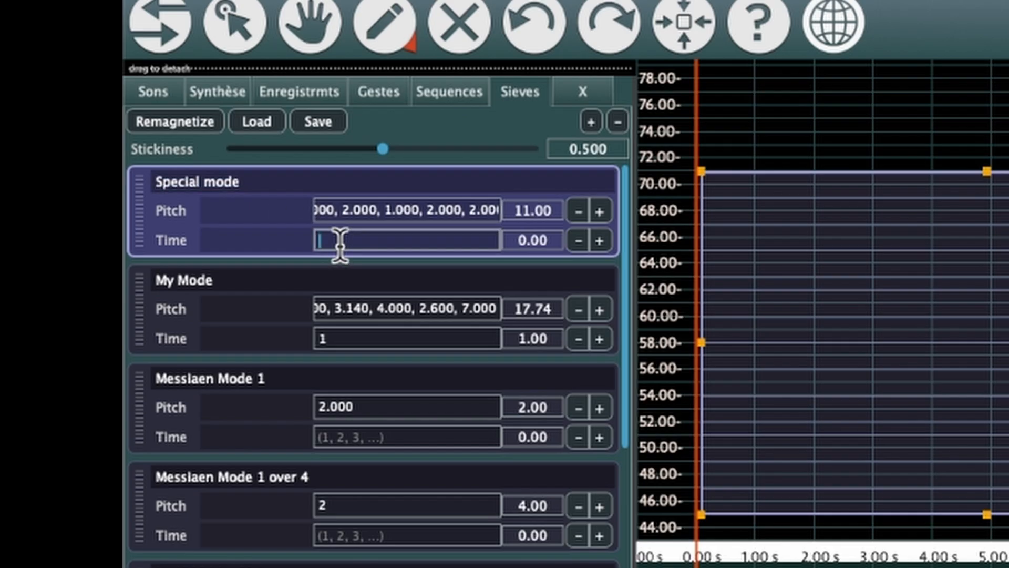
pyautogui.write('3,3,2')
pyautogui.press('Return')
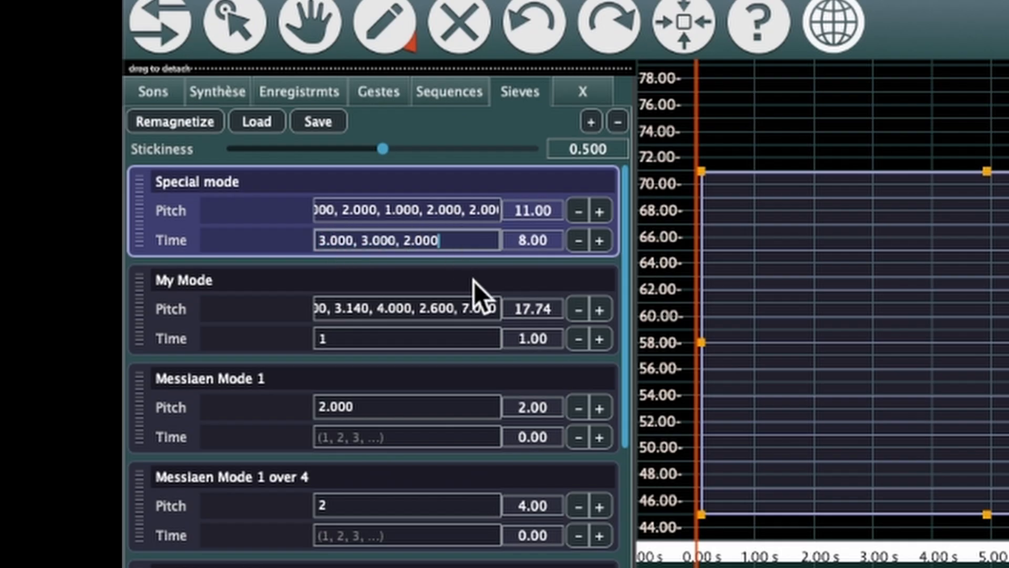
pyautogui.click(524, 246)
pyautogui.write('4')
pyautogui.press('Return')
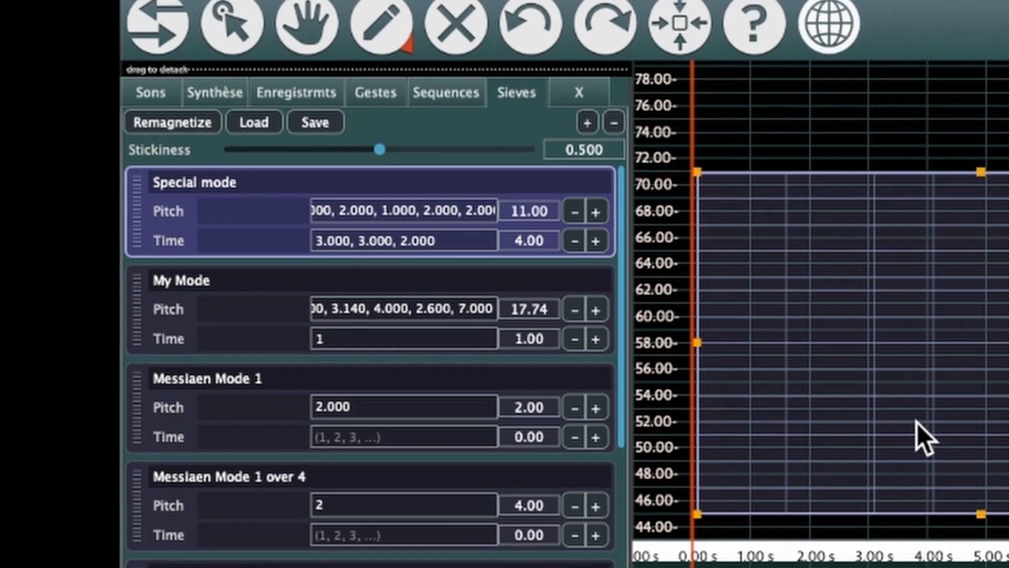
pyautogui.click(238, 27)
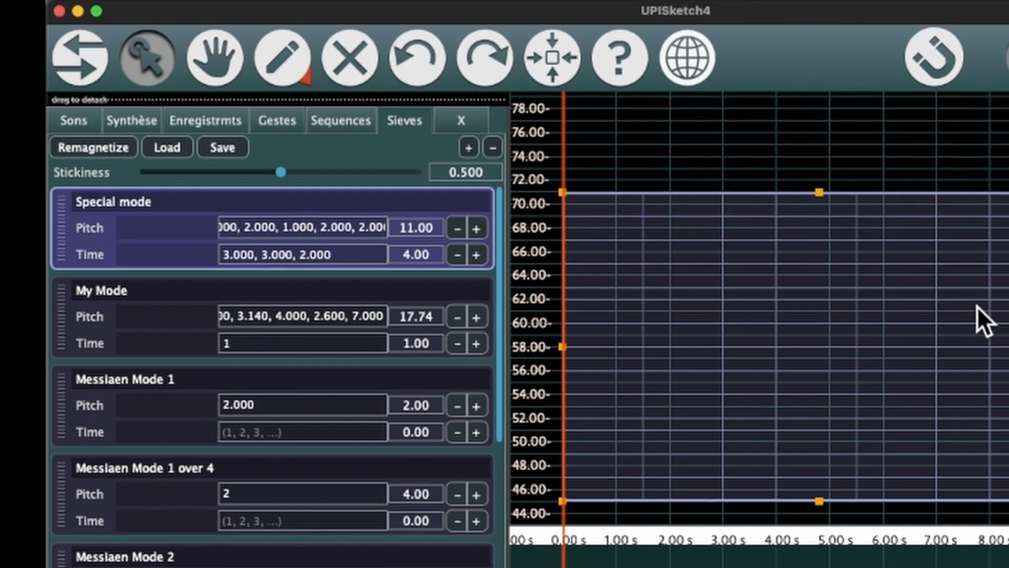
pyautogui.click(1008, 310)
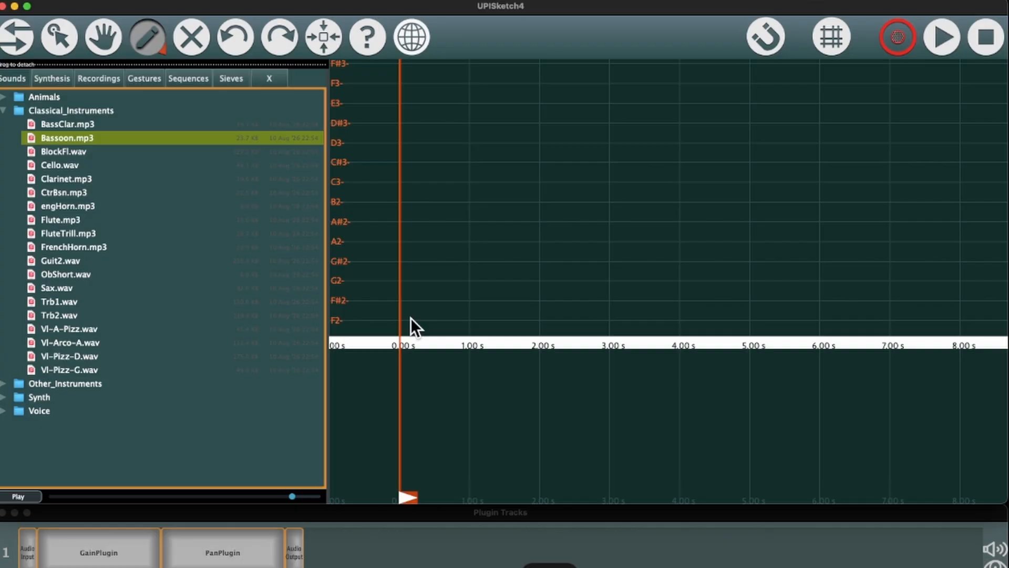
# Step: Draw a Bassoon gesture rising from about F2 at 0.2 s to E3 and falling to F#2 near 6 s, and turn on the grid
pyautogui.moveTo(497, 224); pyautogui.dragTo(593, 109)
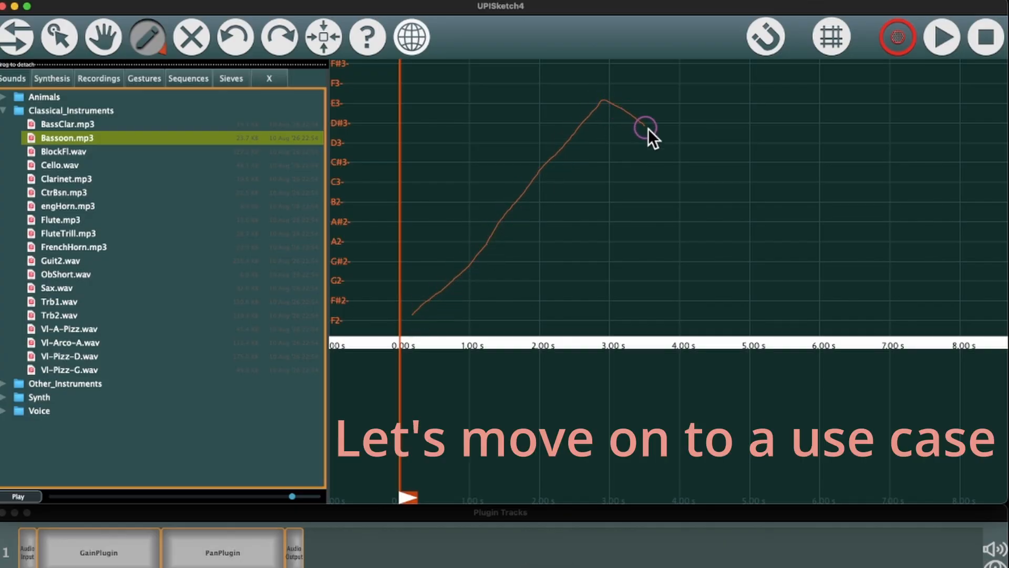
pyautogui.moveTo(818, 299); pyautogui.dragTo(819, 299)
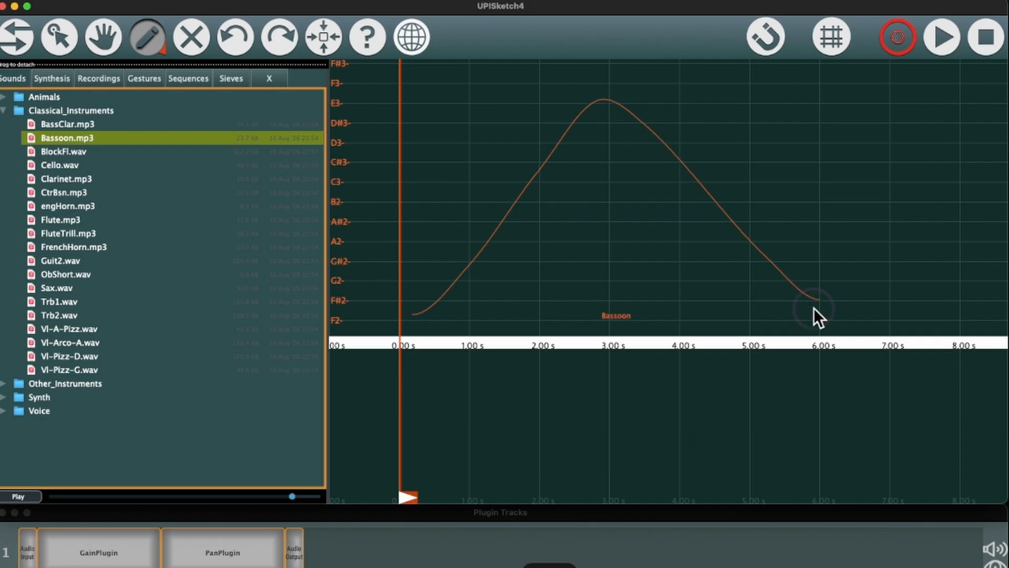
pyautogui.click(835, 39)
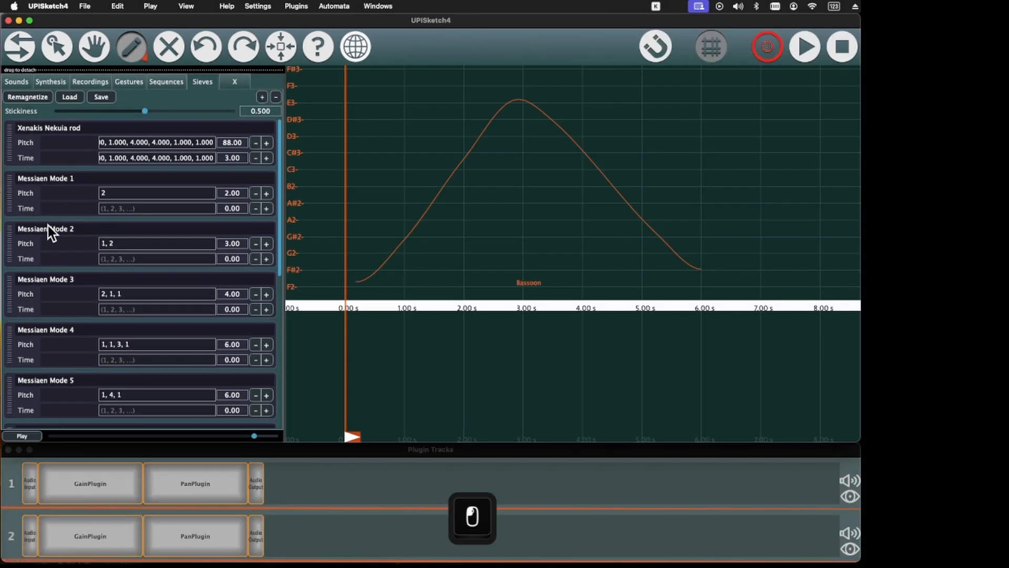
# Step: Duplicate the Messiaen Mode 2 sieve in the sieves list
pyautogui.doubleClick(56, 256)
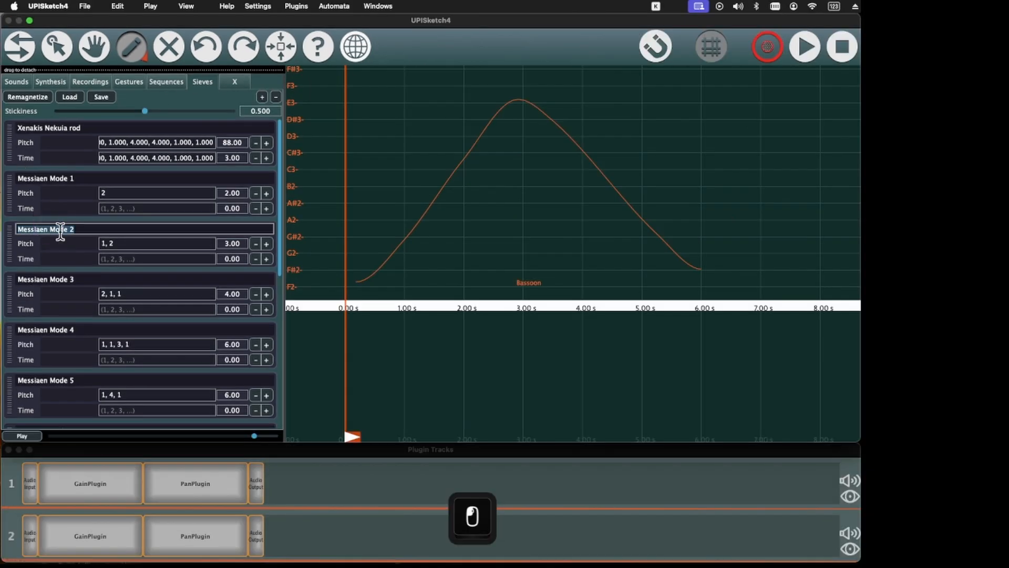
pyautogui.click(57, 241)
pyautogui.click(10, 235)
pyautogui.rightClick(9, 235)
pyautogui.click(27, 252)
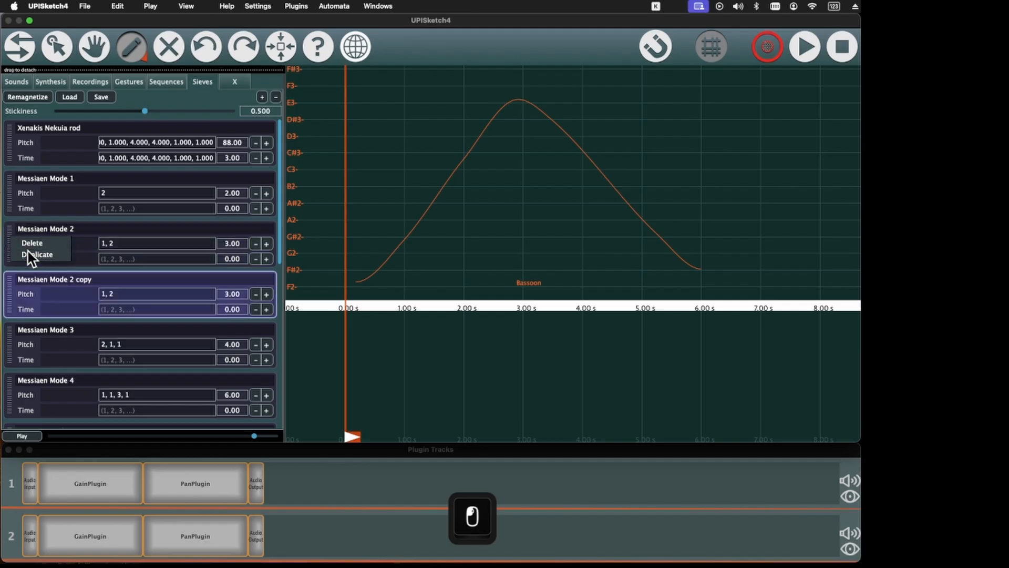
# Step: Rename the copied Messiaen Mode 2 sieve as "Messiaen Mode 2modified"
pyautogui.doubleClick(58, 279)
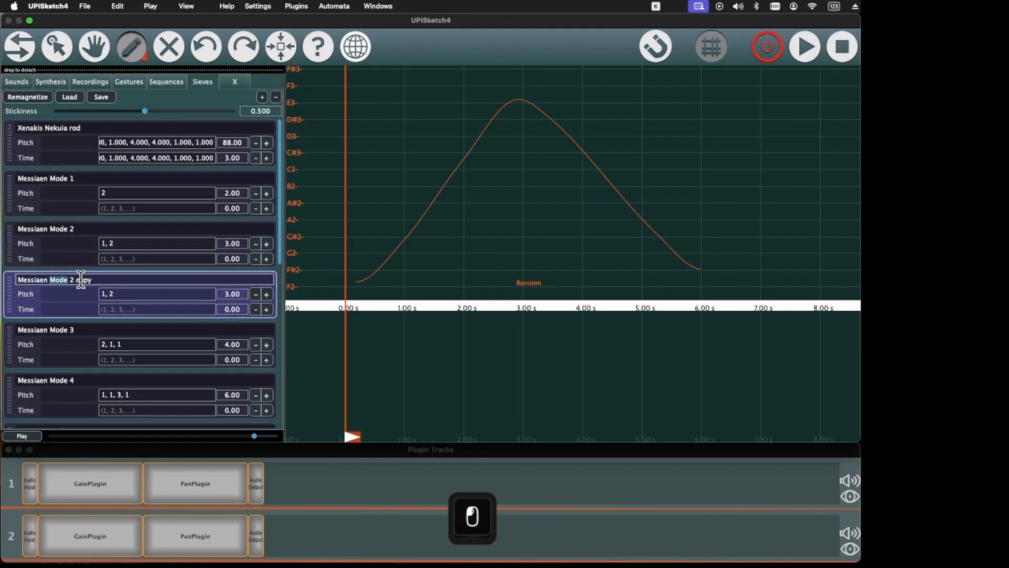
pyautogui.click(74, 280)
pyautogui.moveTo(74, 279); pyautogui.dragTo(142, 283)
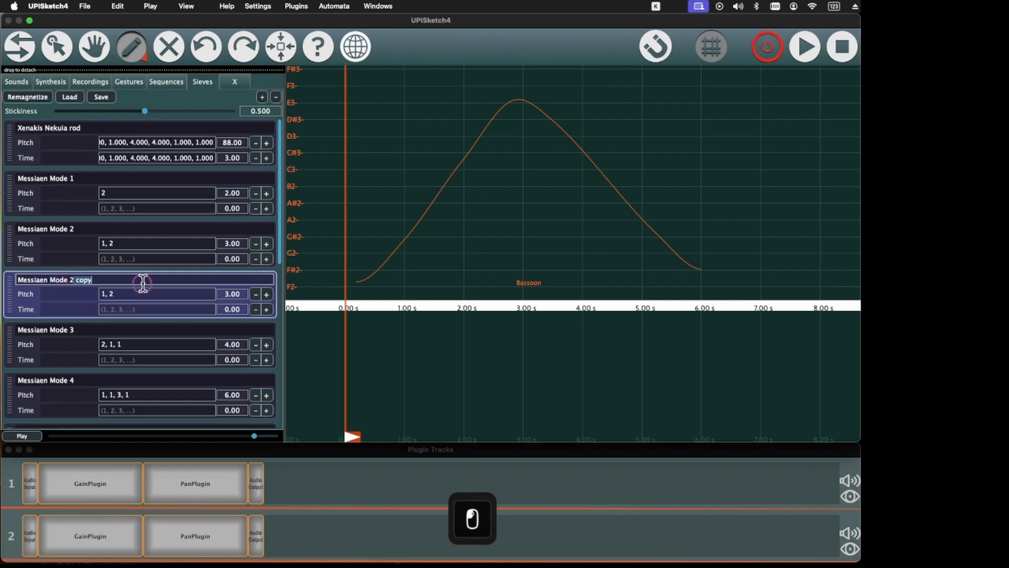
pyautogui.write('modified')
pyautogui.press('Return')
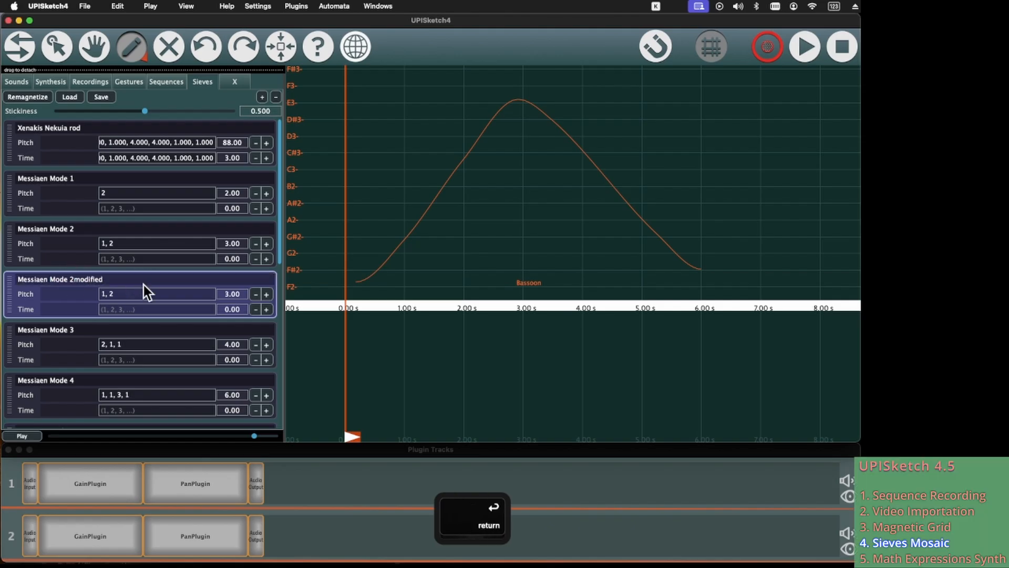
# Step: Set the time sequence of the Messiaen Mode 2modified sieve to 2,2,3 with a span of 1
pyautogui.click(129, 309)
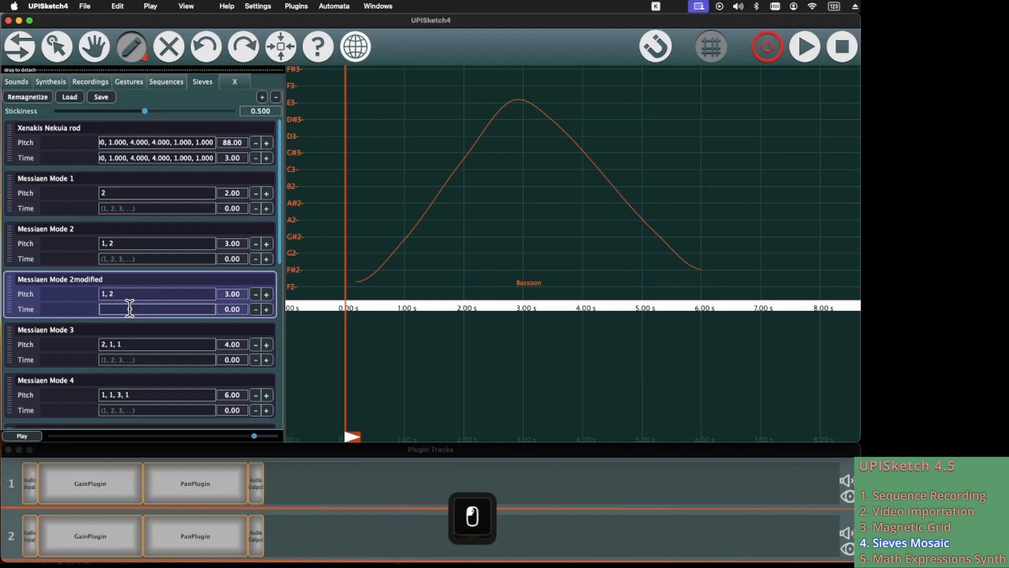
pyautogui.write('2,2,3')
pyautogui.click(226, 308)
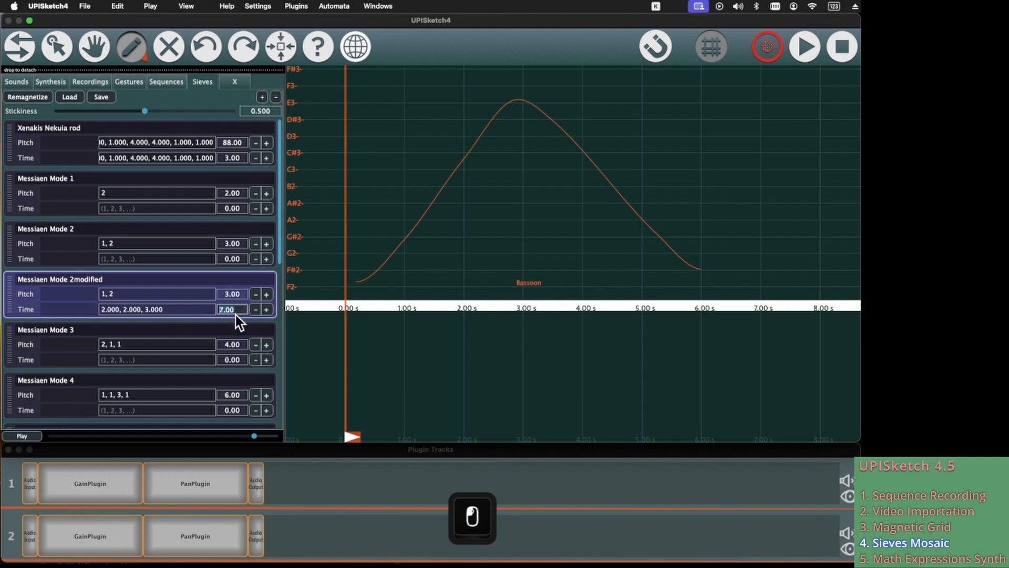
pyautogui.write('1')
pyautogui.click(225, 295)
pyautogui.click(85, 294)
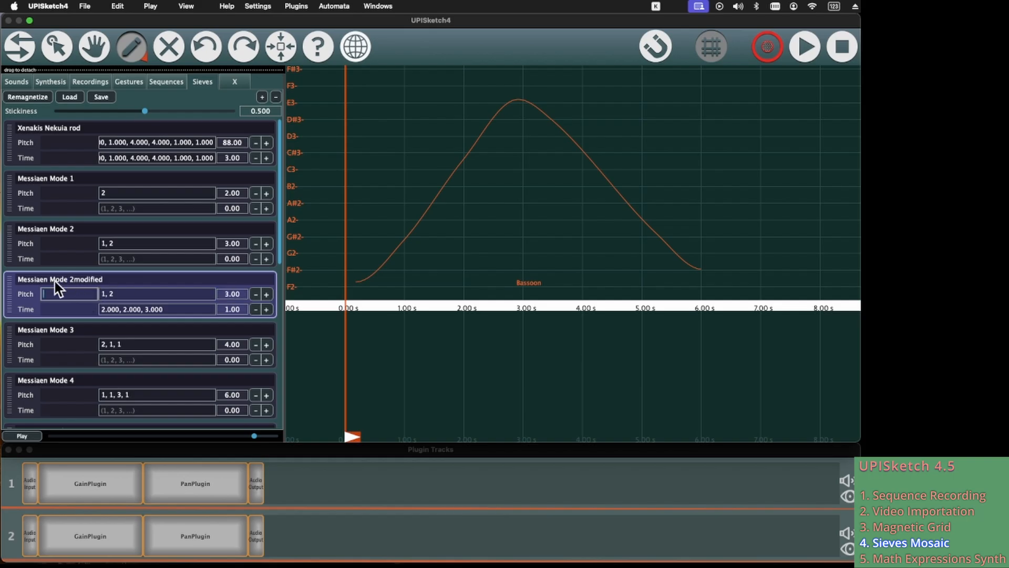
# Step: Place the Messiaen Mode 2modified sieve on the page, show the grid, and stretch its area from about 0.3 s to 7.1 s over the Bassoon gesture
pyautogui.click(9, 283)
pyautogui.moveTo(9, 283); pyautogui.dragTo(429, 176)
pyautogui.click(496, 166)
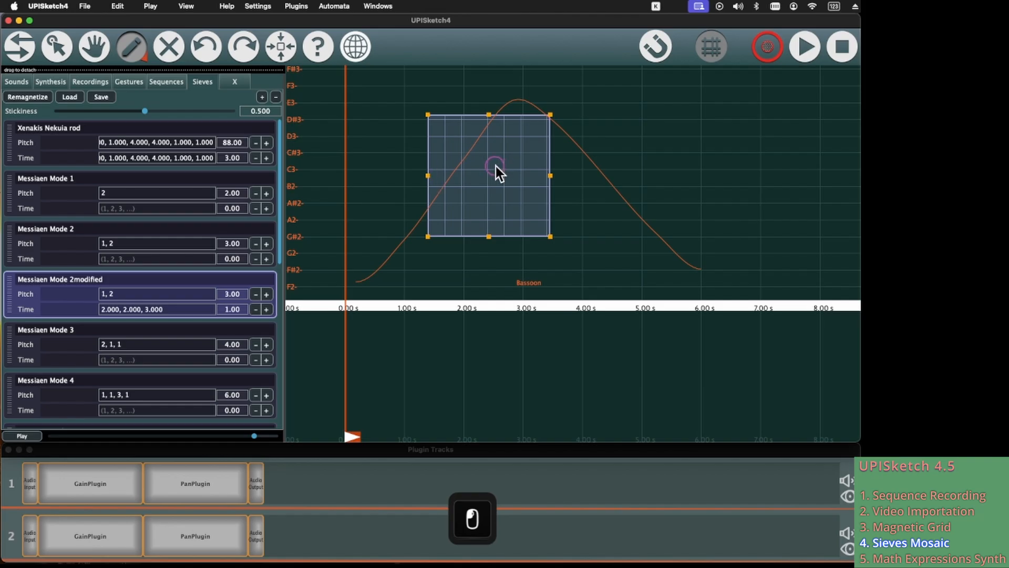
pyautogui.click(57, 47)
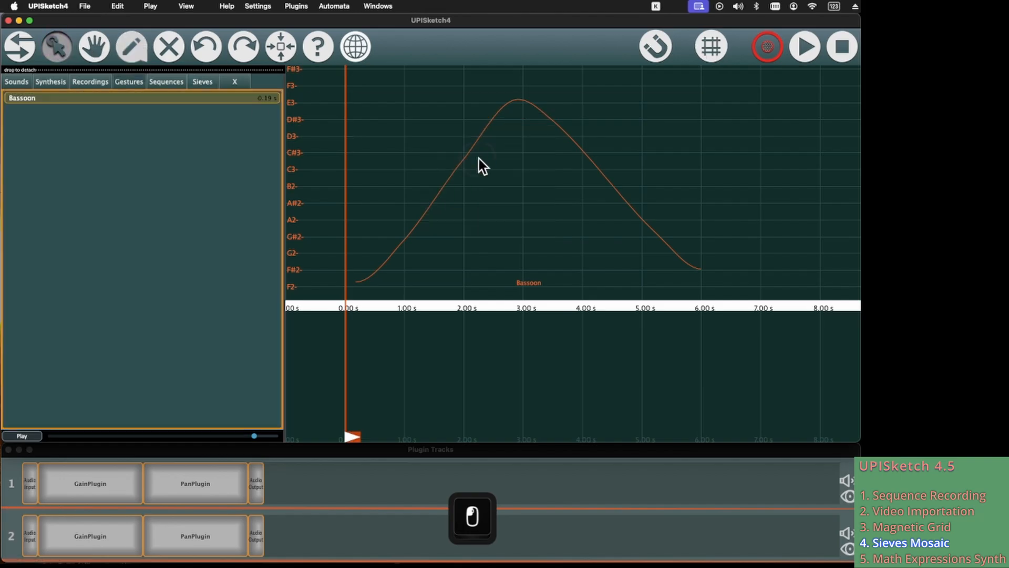
pyautogui.click(710, 58)
pyautogui.moveTo(516, 156); pyautogui.dragTo(768, 204)
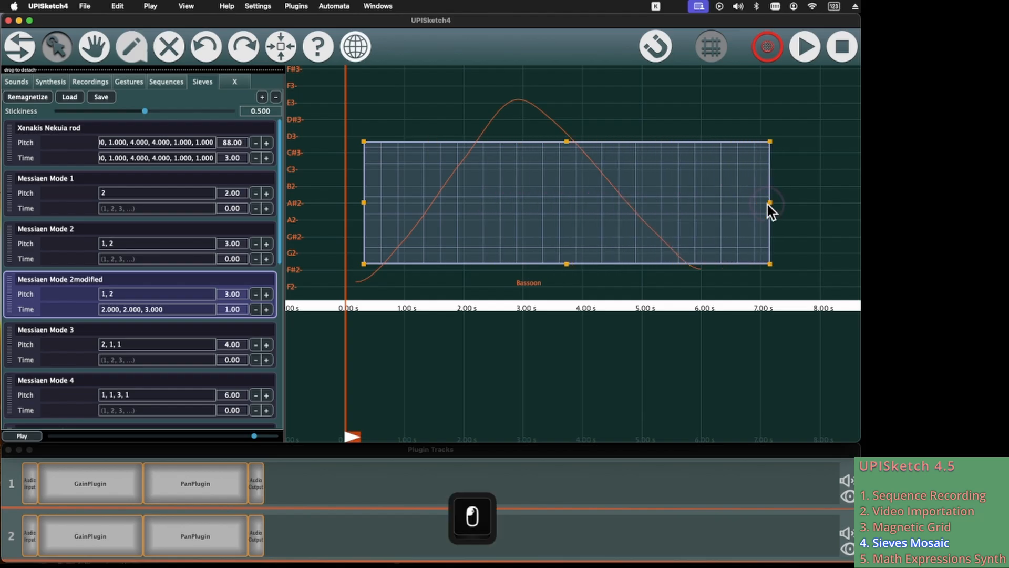
# Step: Remagnetize the pitch curve of the Bassoon gesture to the sieve
pyautogui.click(501, 124)
pyautogui.rightClick(500, 124)
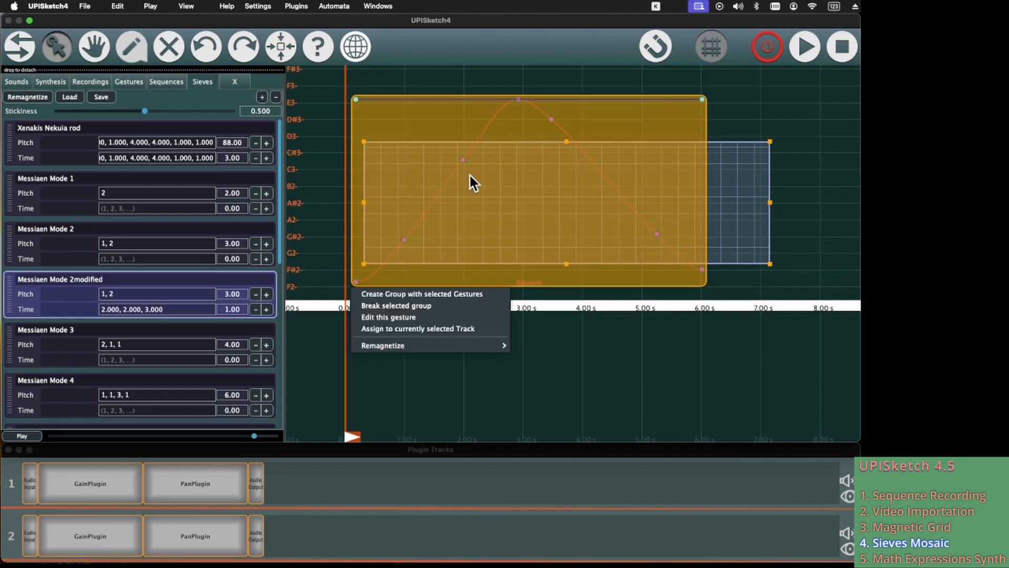
pyautogui.moveTo(388, 348)
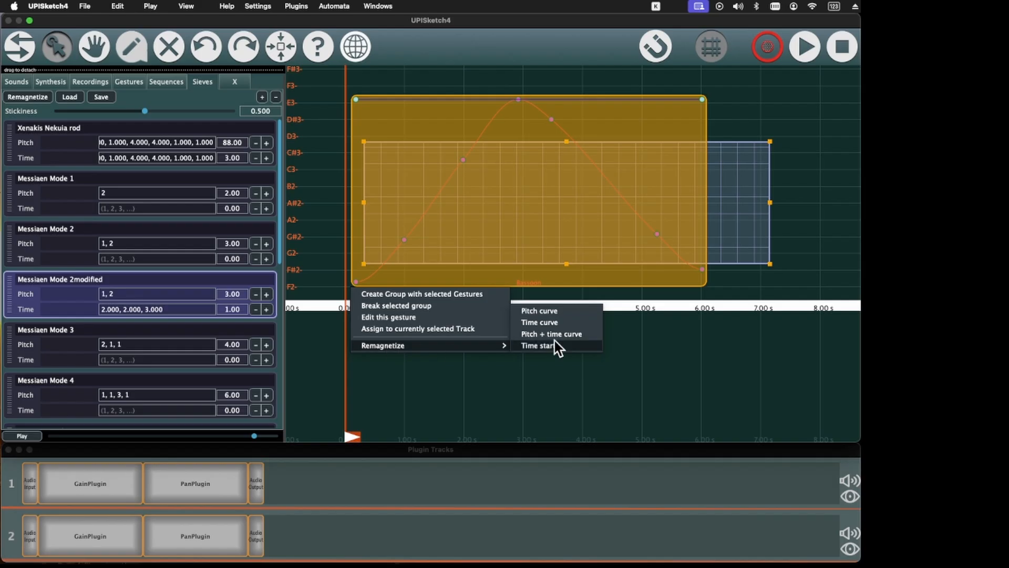
pyautogui.click(558, 315)
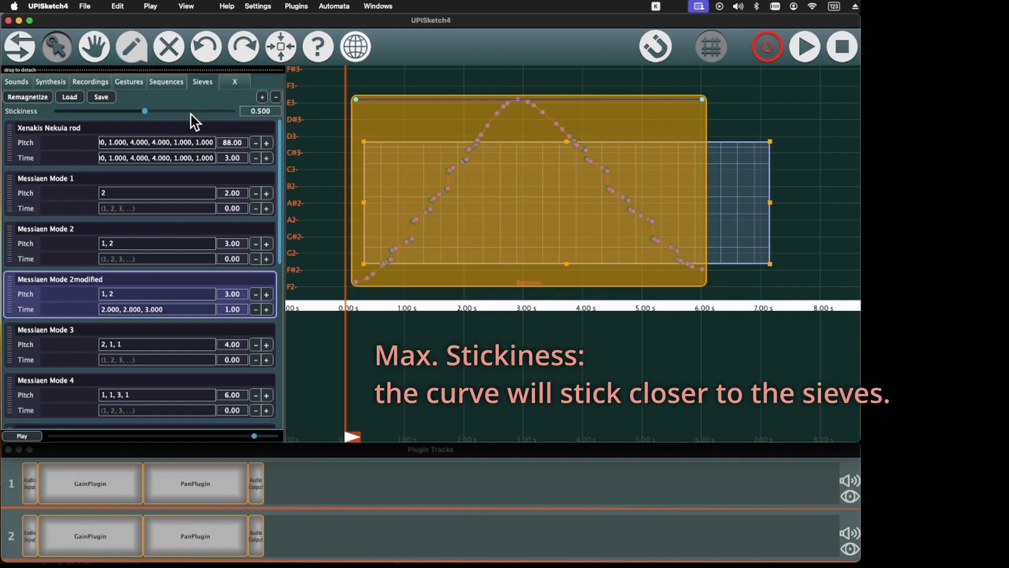
# Step: Set the stickiness to 1.000 and remagnetize the Bassoon gesture's pitch curve
pyautogui.moveTo(144, 111); pyautogui.dragTo(222, 116)
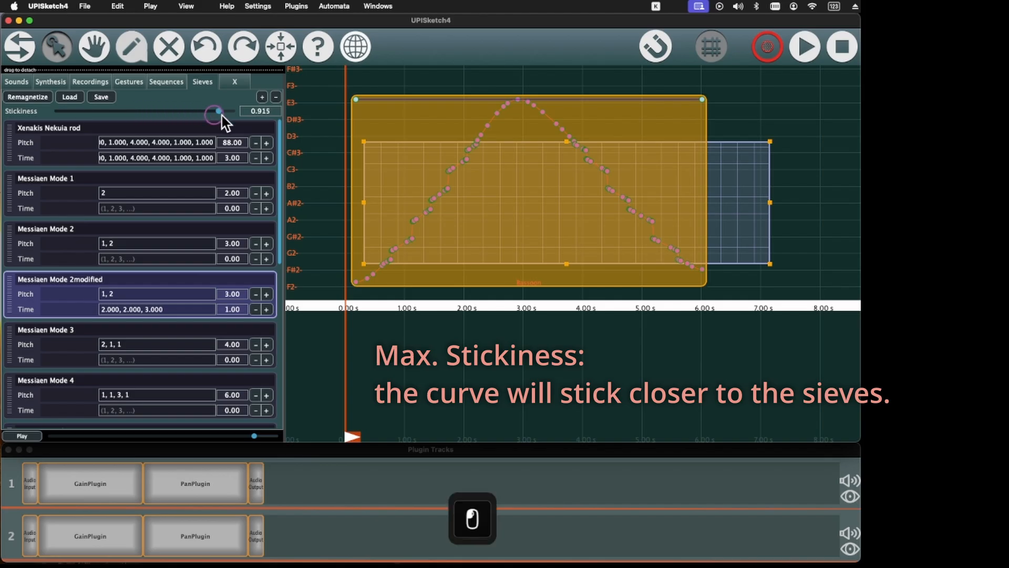
pyautogui.rightClick(462, 112)
pyautogui.moveTo(440, 344)
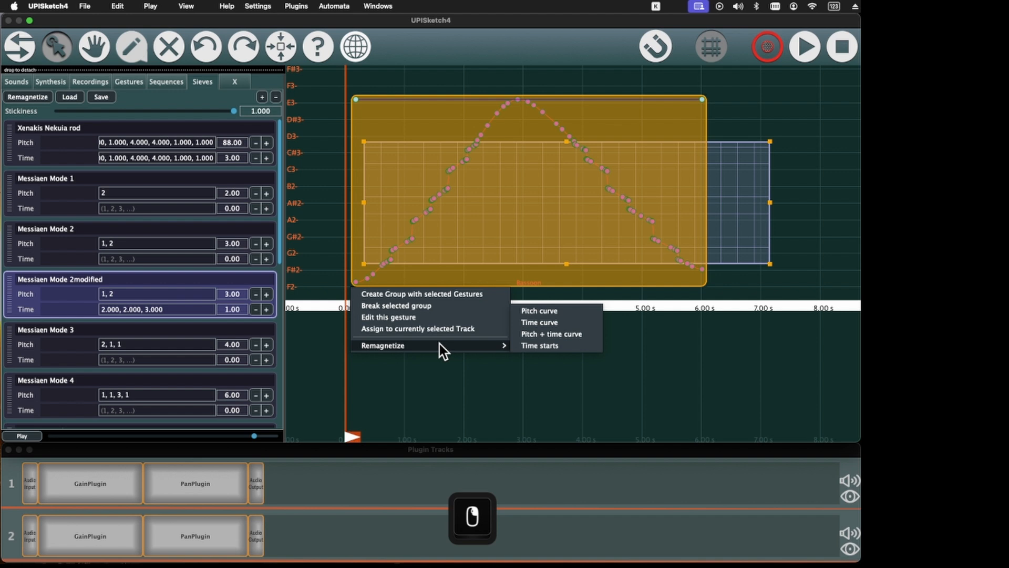
pyautogui.click(527, 312)
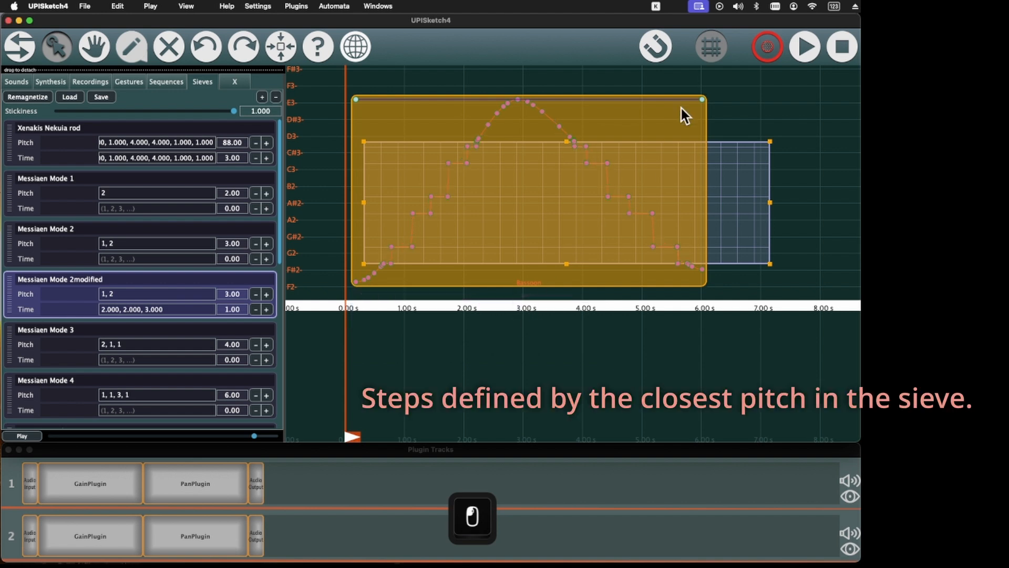
# Step: Play back the pitch-magnetized Bassoon gesture
pyautogui.click(756, 108)
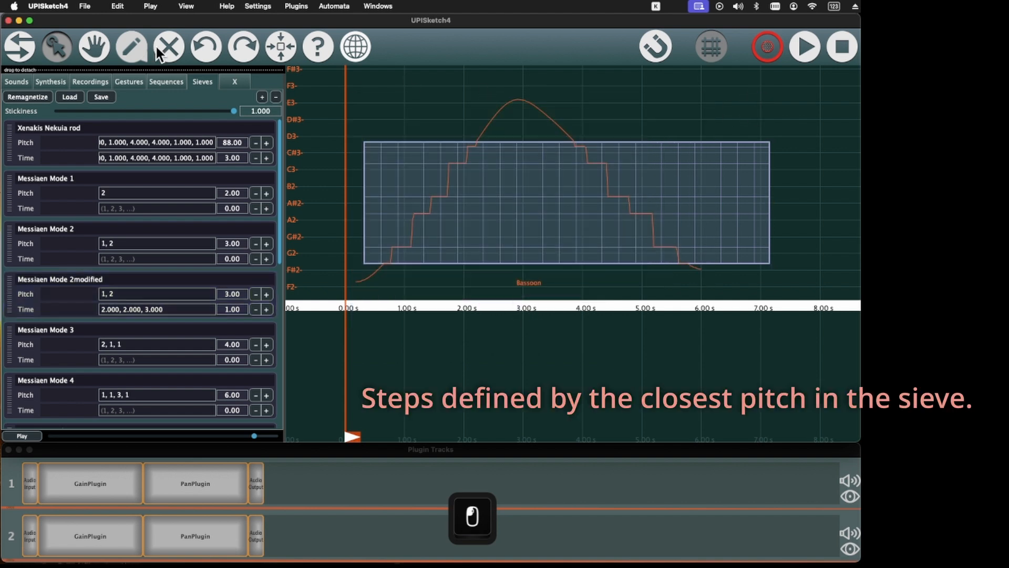
pyautogui.click(497, 121)
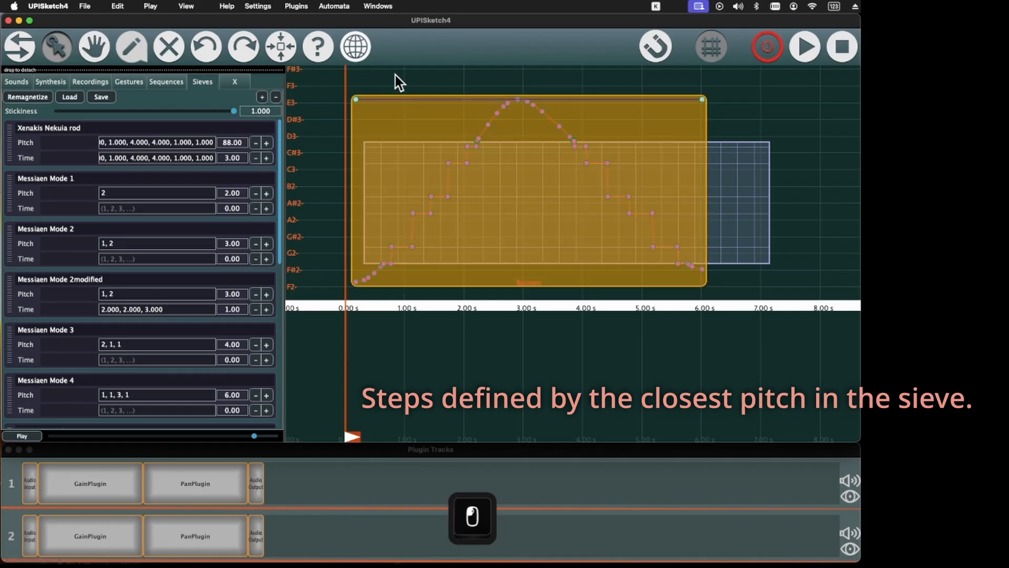
pyautogui.press('space')
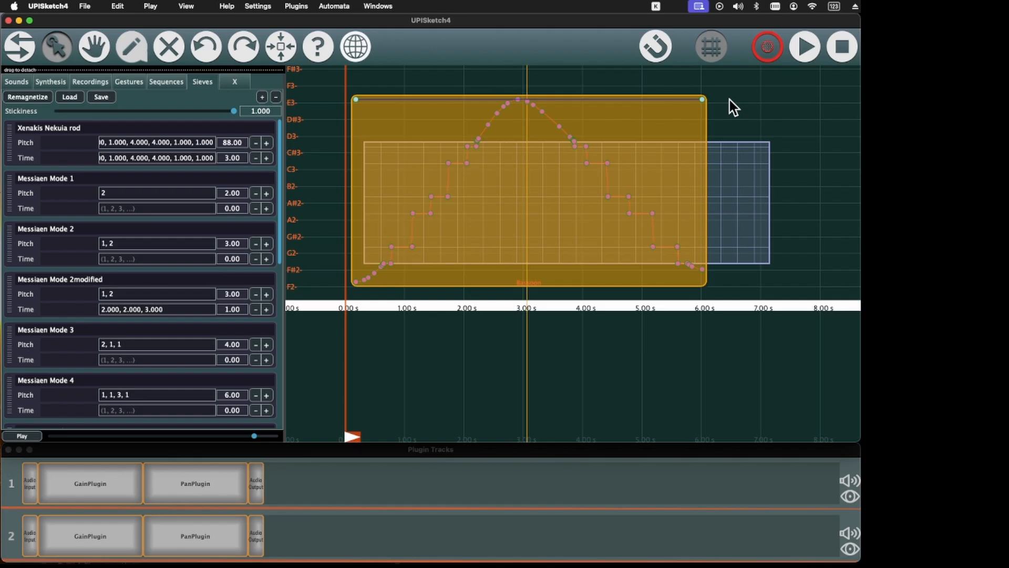
pyautogui.click(758, 100)
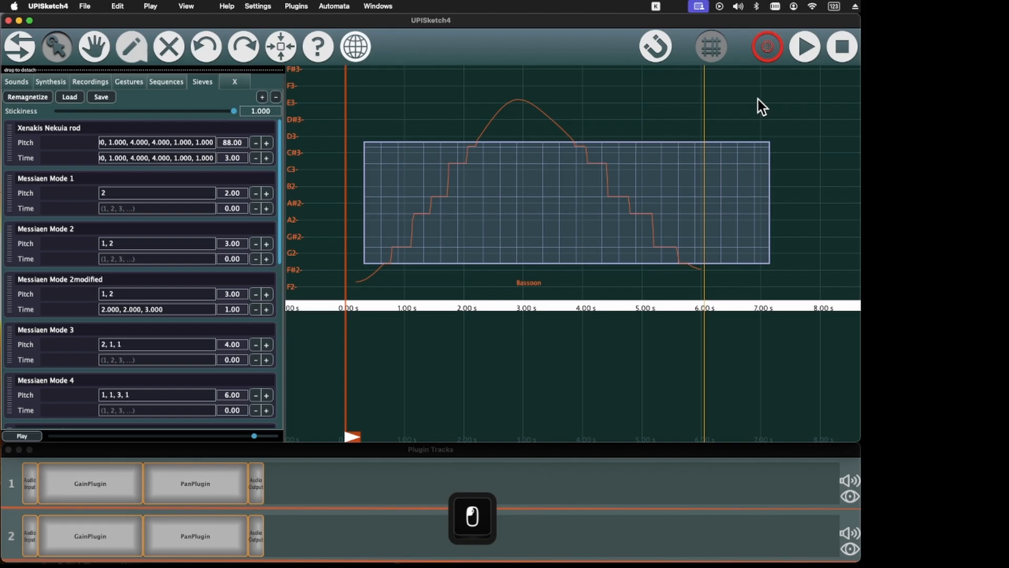
# Step: Remagnetize the Bassoon gesture with the Pitch + time curve option
pyautogui.scroll(-4, 676, 176)
pyautogui.scroll(-5, 676, 176)
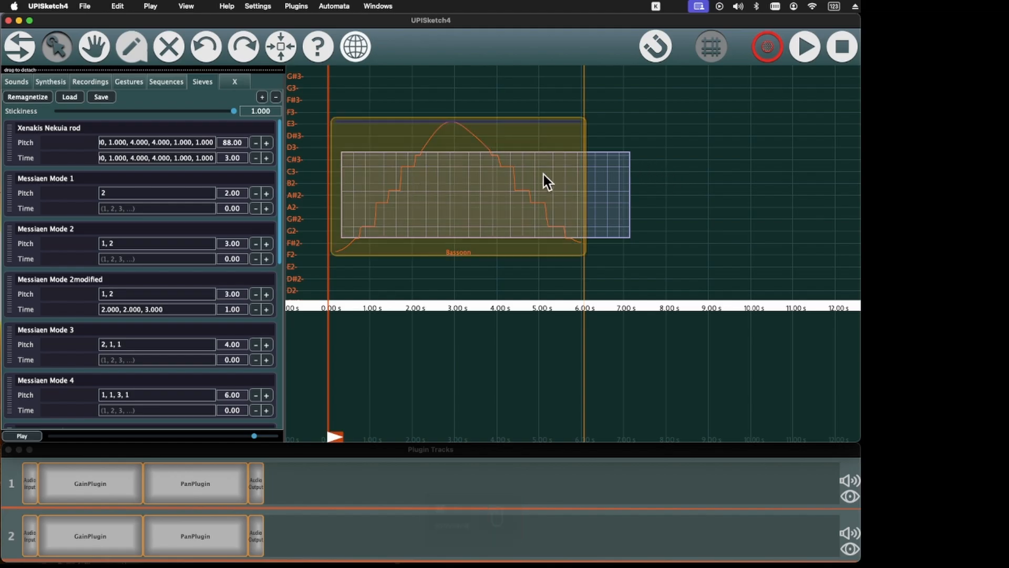
pyautogui.click(505, 135)
pyautogui.rightClick(504, 134)
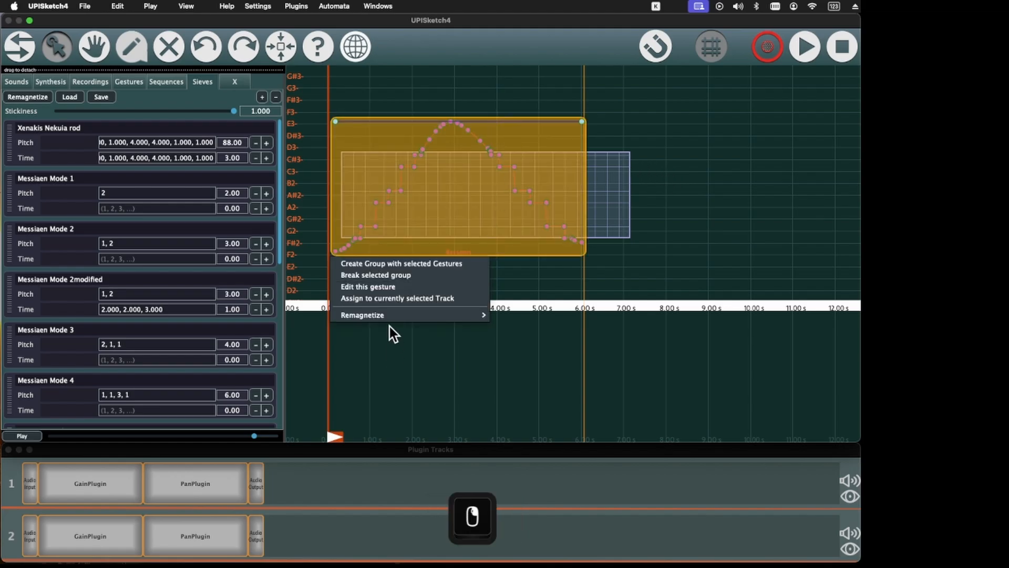
pyautogui.moveTo(387, 319)
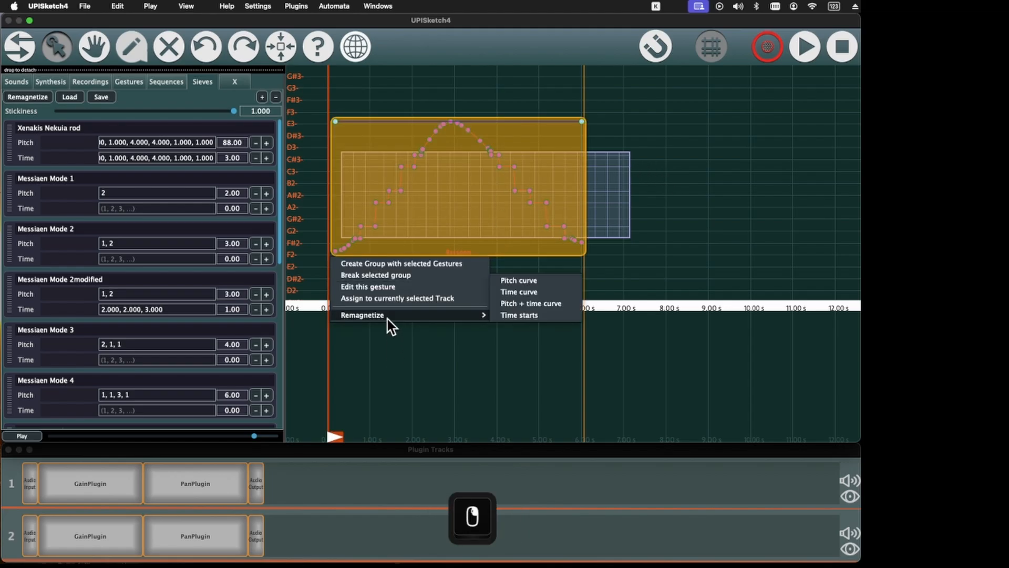
pyautogui.click(510, 303)
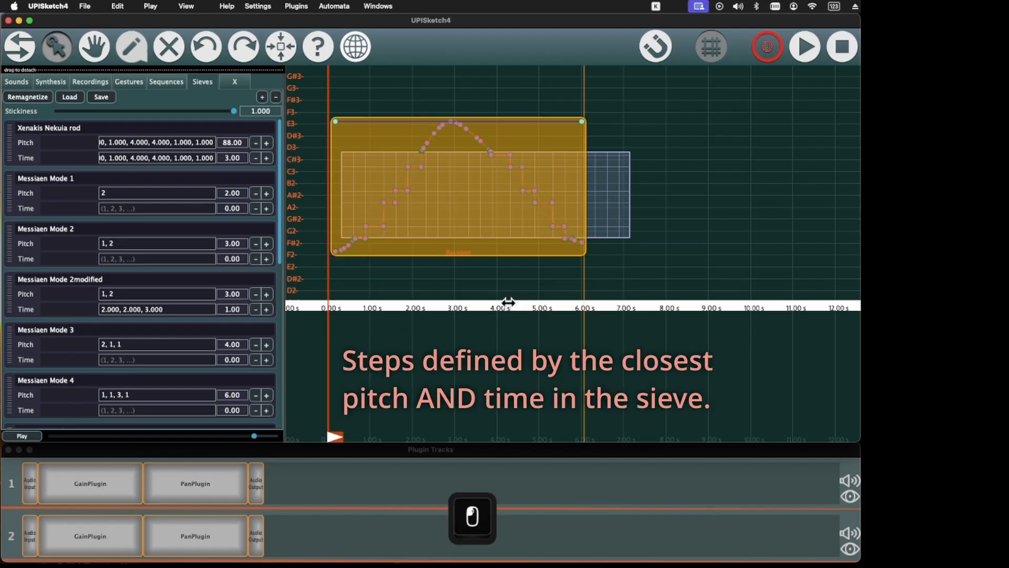
# Step: Play back the Bassoon gesture magnetized in both pitch and time
pyautogui.click(710, 208)
pyautogui.press('Return')
pyautogui.press('space')
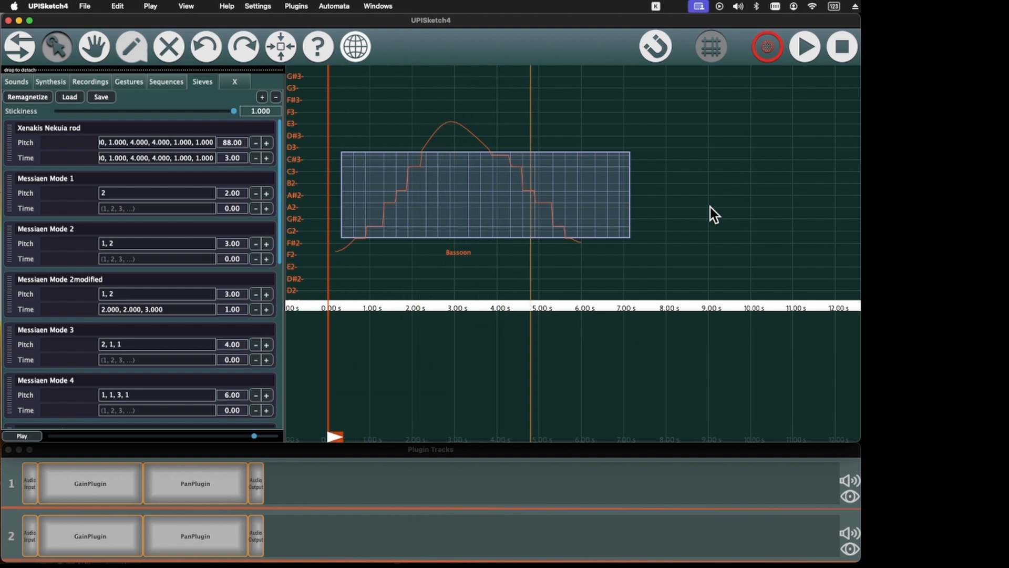
pyautogui.press('space')
# Step: Enlarge the sieve area on the page to span about D#2 to F3, starting at about 0.1 s, so it encloses the whole Bassoon gesture
pyautogui.click(575, 168)
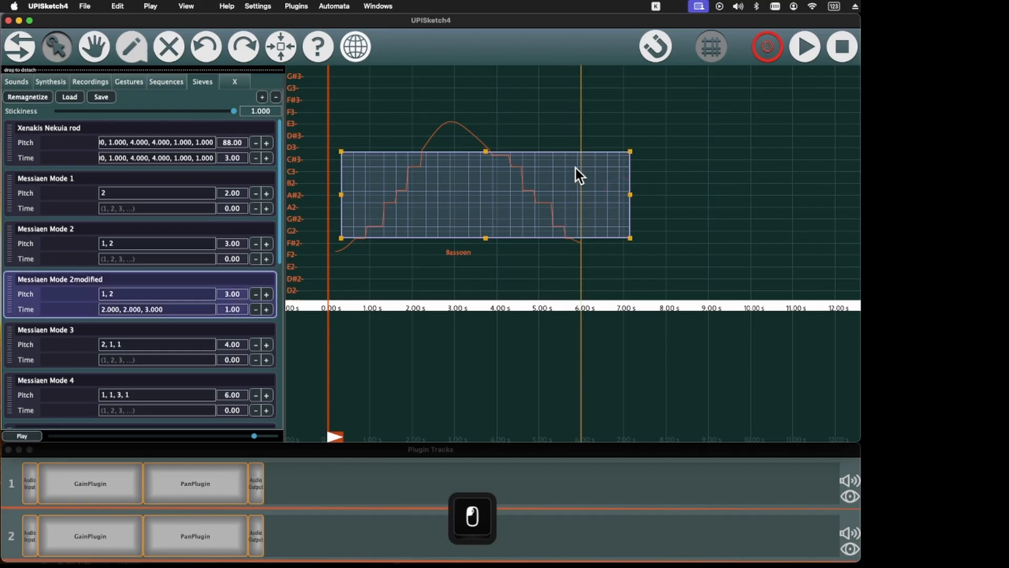
pyautogui.moveTo(484, 153); pyautogui.dragTo(484, 114)
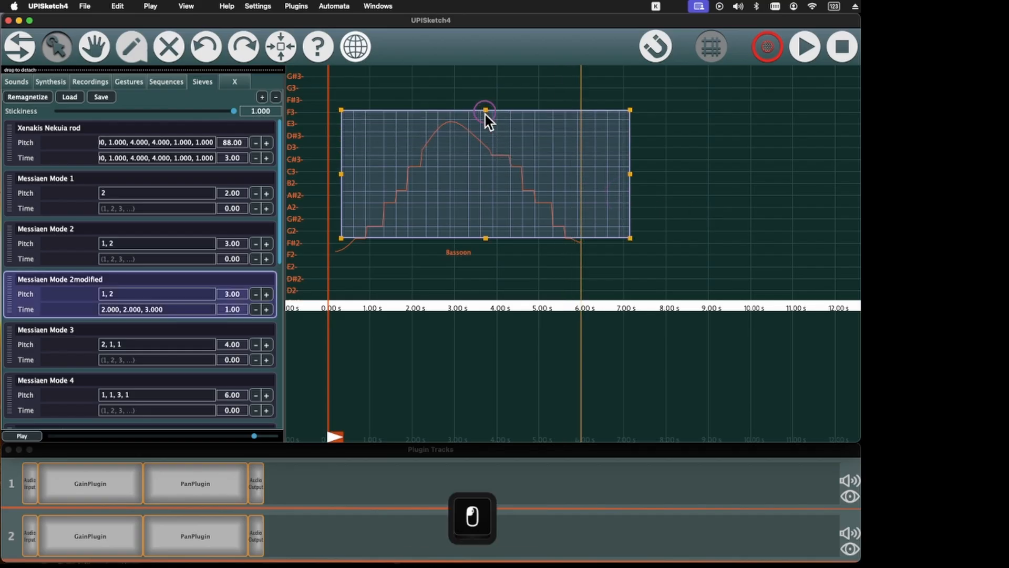
pyautogui.moveTo(341, 239); pyautogui.dragTo(334, 279)
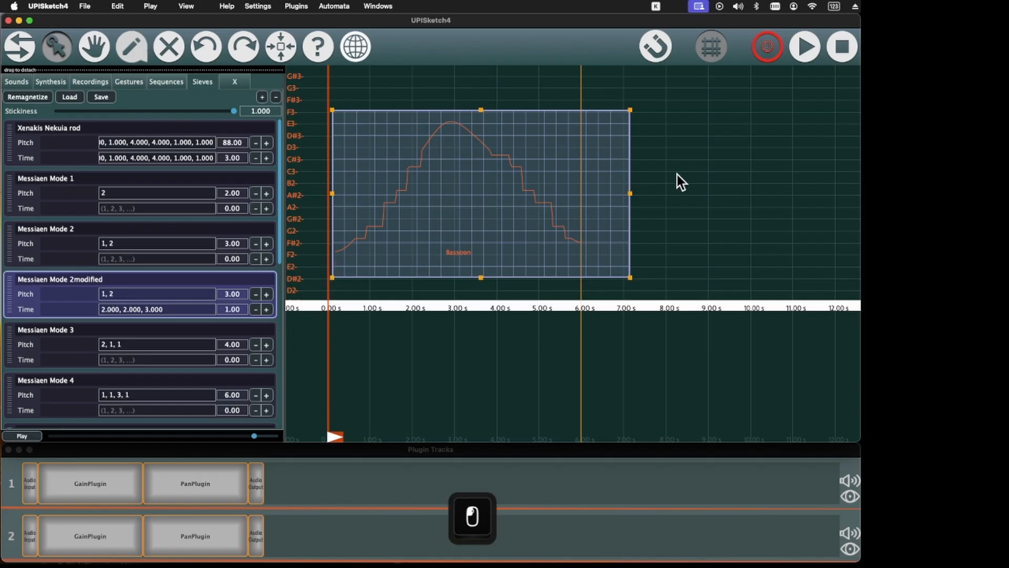
# Step: Remagnetize the Bassoon gesture's pitch and time curve to the enlarged sieve area and play it back
pyautogui.click(446, 156)
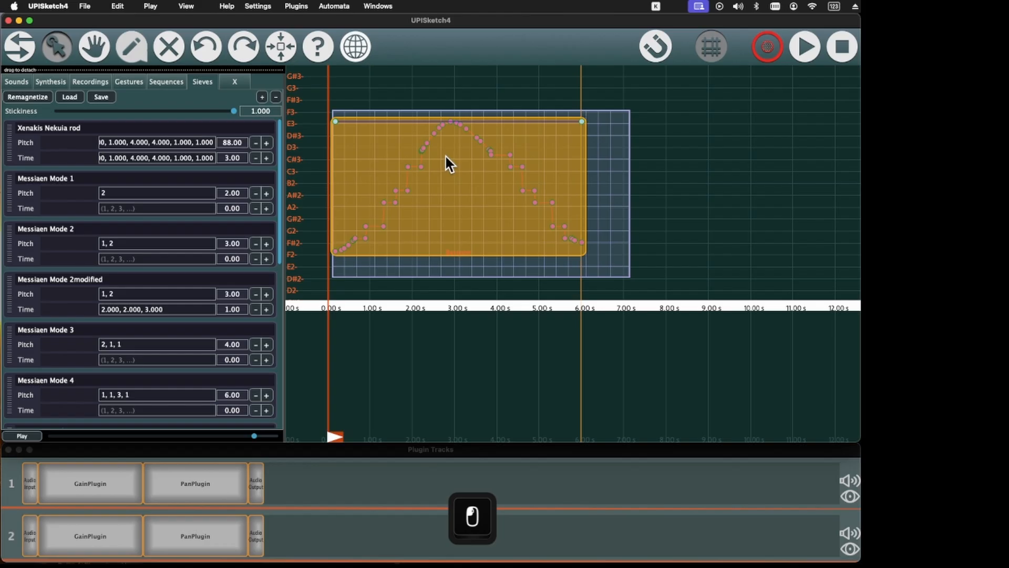
pyautogui.scroll(1, 507, 178)
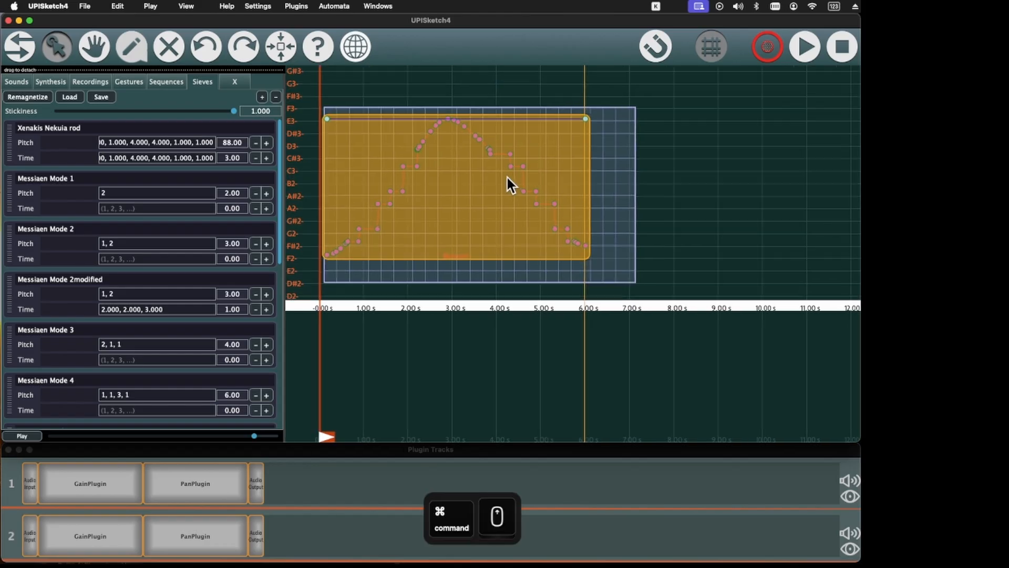
pyautogui.rightClick(410, 240)
pyautogui.moveTo(386, 322)
pyautogui.click(544, 308)
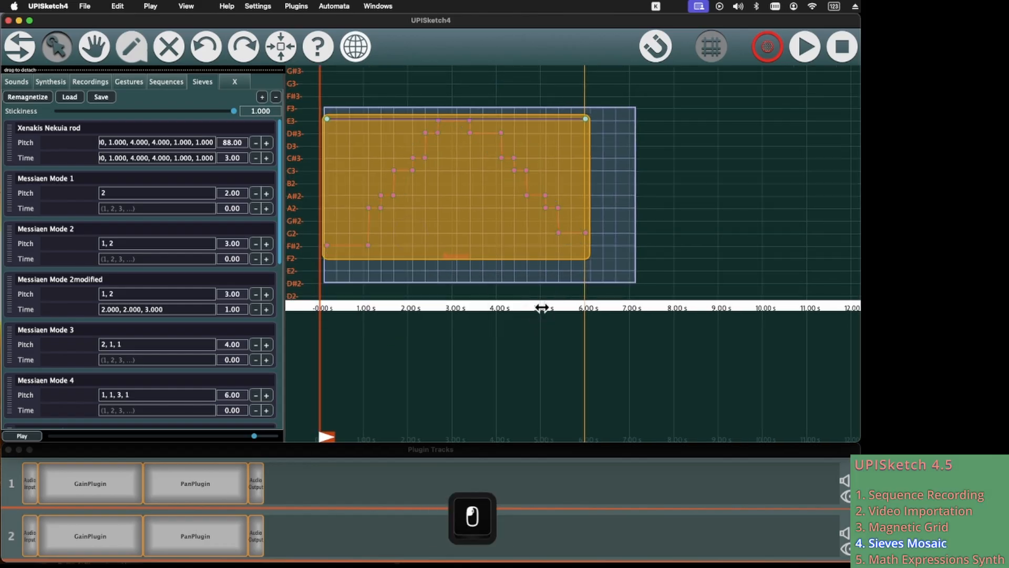
pyautogui.press('space')
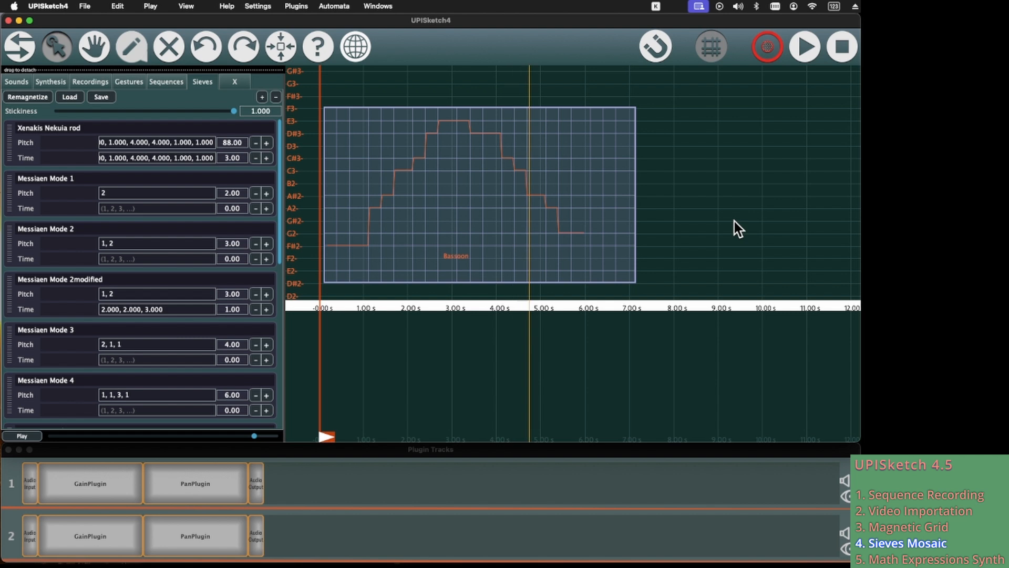
pyautogui.press('space')
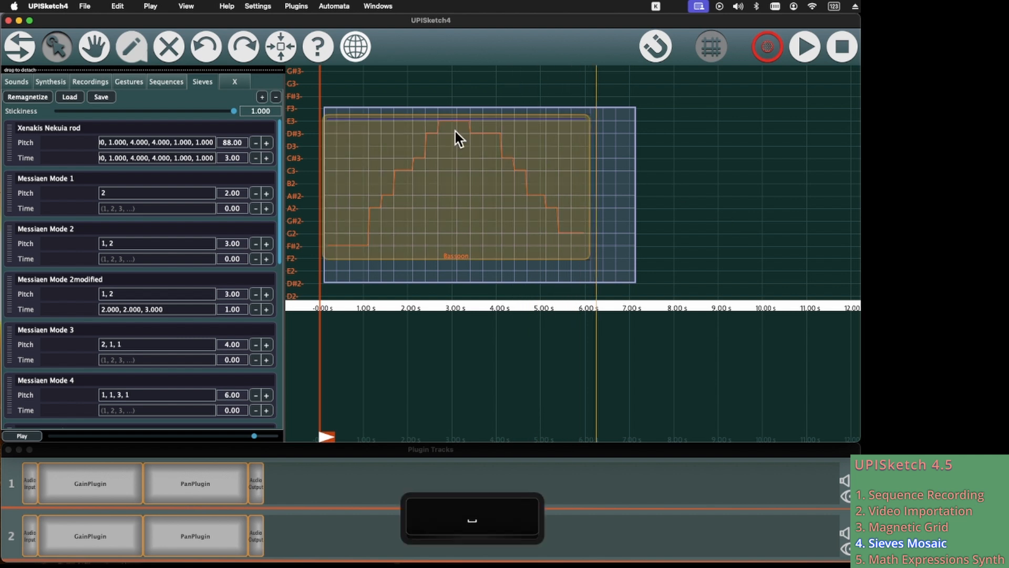
# Step: Draw a second Bassoon gesture from about G3 at 0.1 s, dipping to C3, rising to G3 near 4.2 s and falling to about A2 near 6.8 s
pyautogui.click(133, 50)
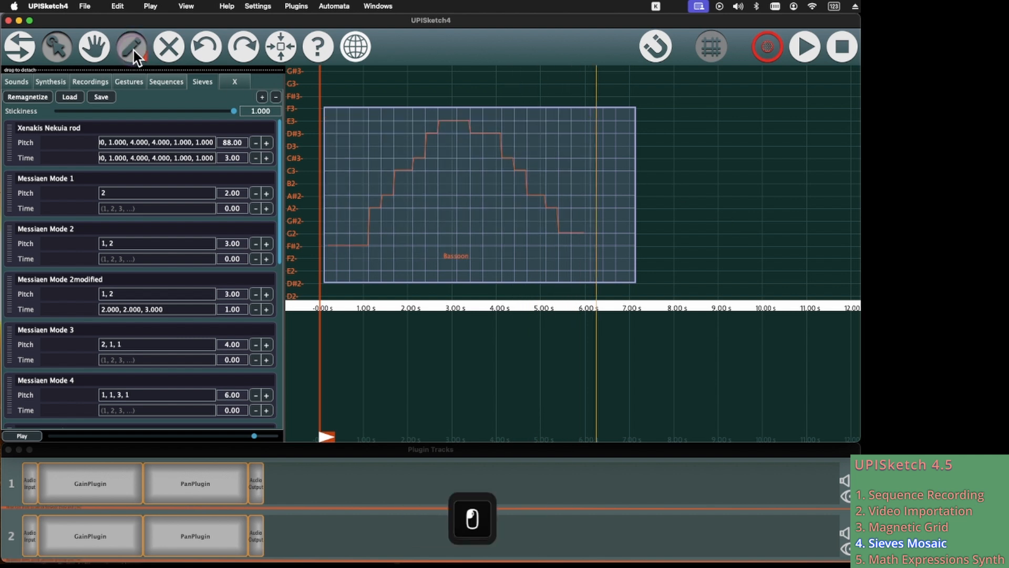
pyautogui.click(325, 87)
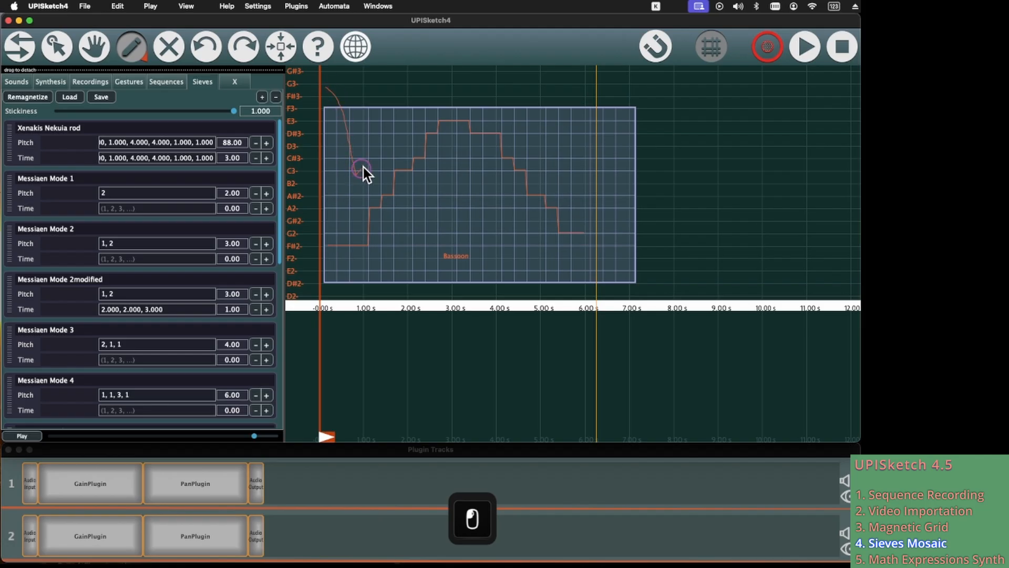
pyautogui.moveTo(420, 123); pyautogui.dragTo(440, 113)
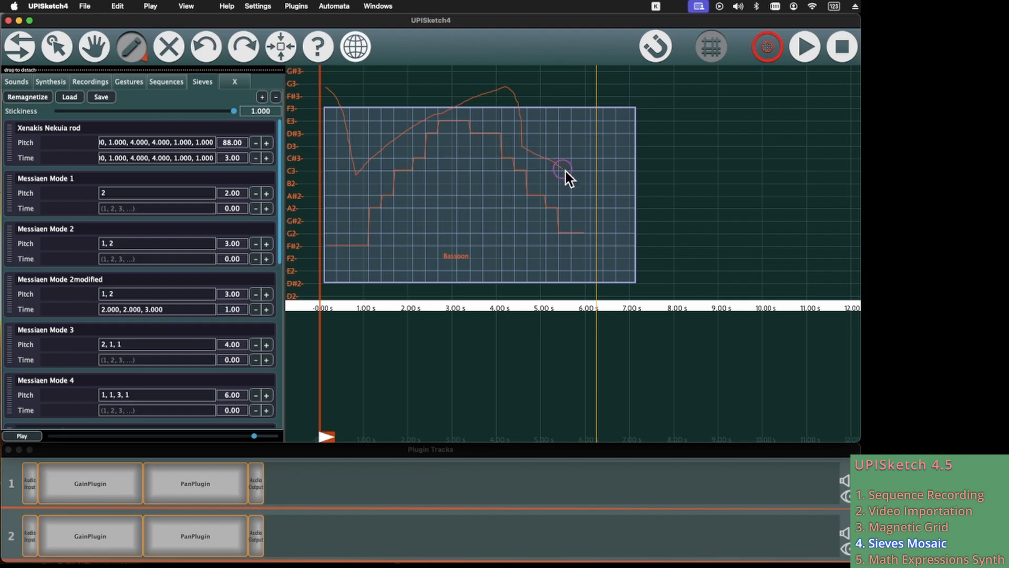
pyautogui.moveTo(622, 215); pyautogui.dragTo(623, 215)
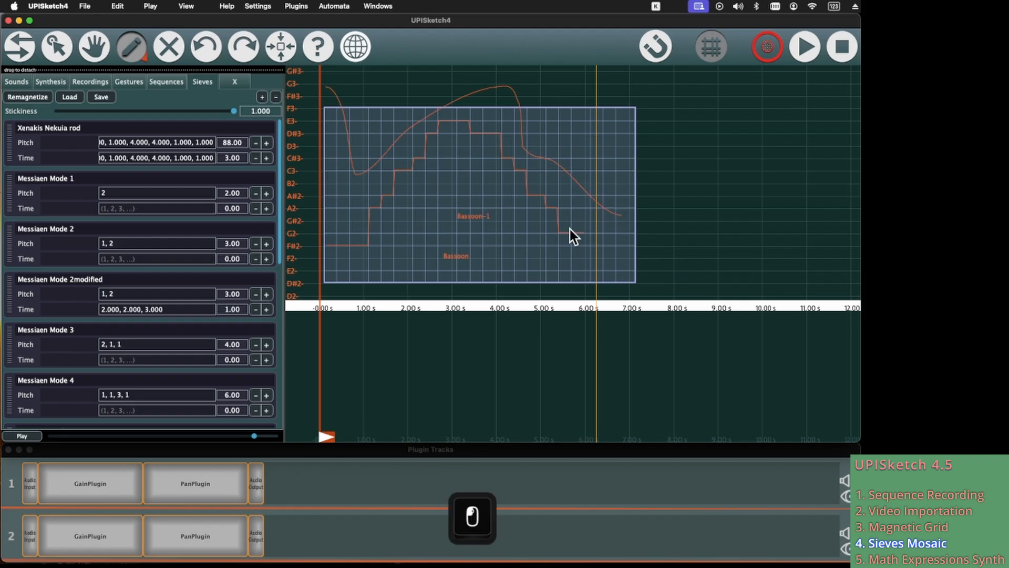
# Step: Remagnetize the second Bassoon gesture's pitch and time curve to the Messiaen Mode 2modified sieve area
pyautogui.click(68, 41)
pyautogui.click(446, 141)
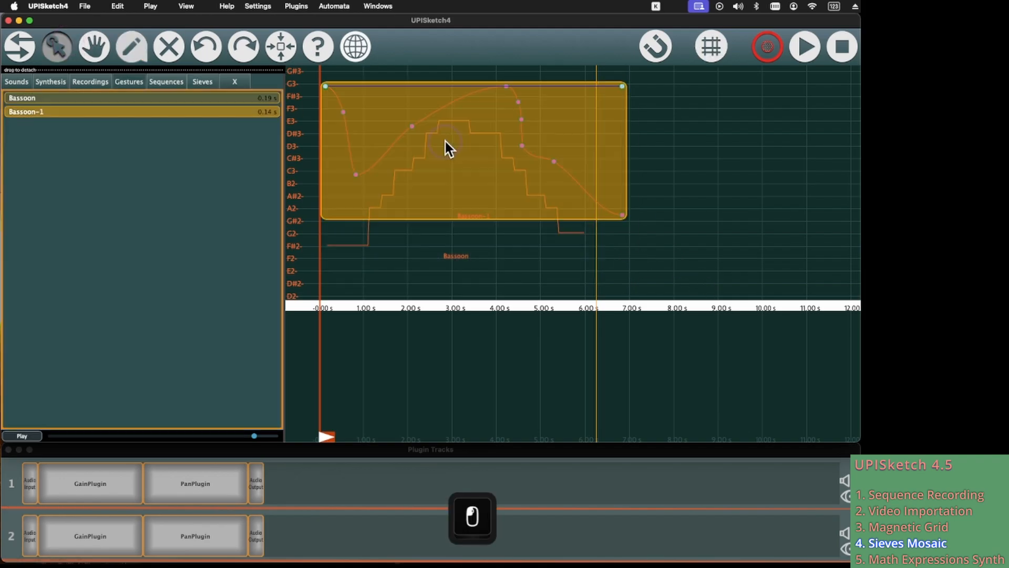
pyautogui.click(613, 255)
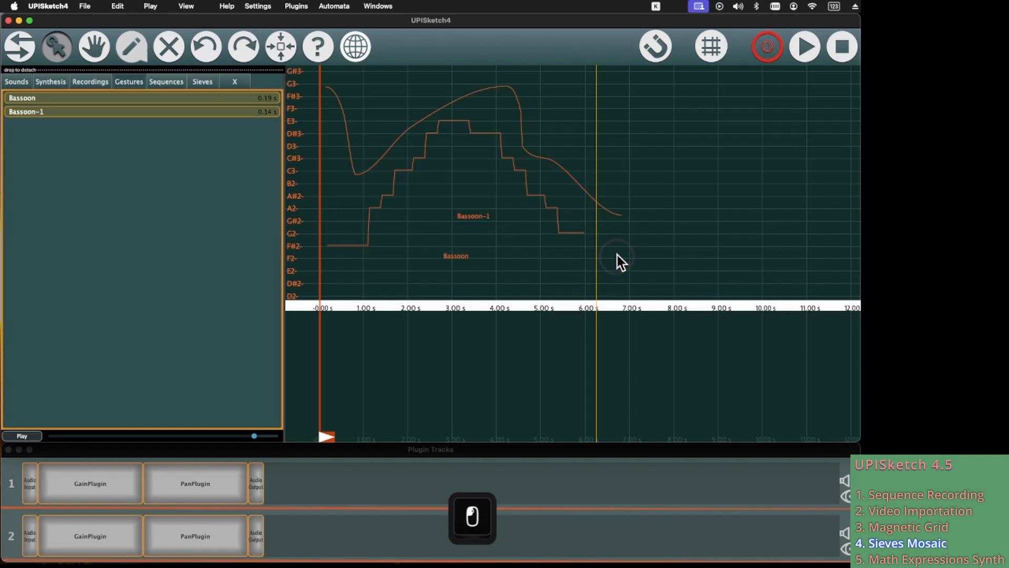
pyautogui.click(695, 40)
pyautogui.click(613, 154)
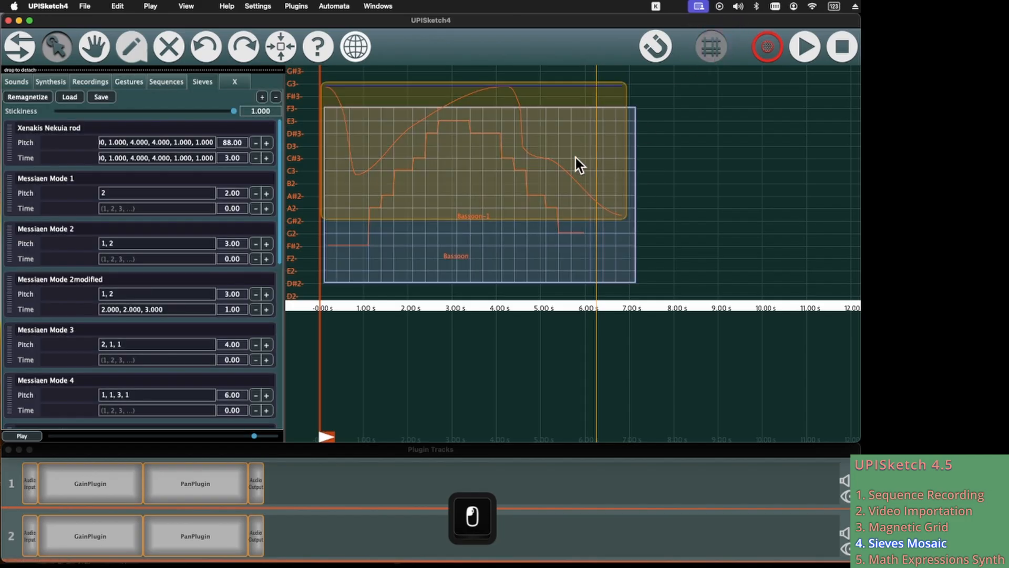
pyautogui.rightClick(455, 133)
pyautogui.moveTo(451, 282)
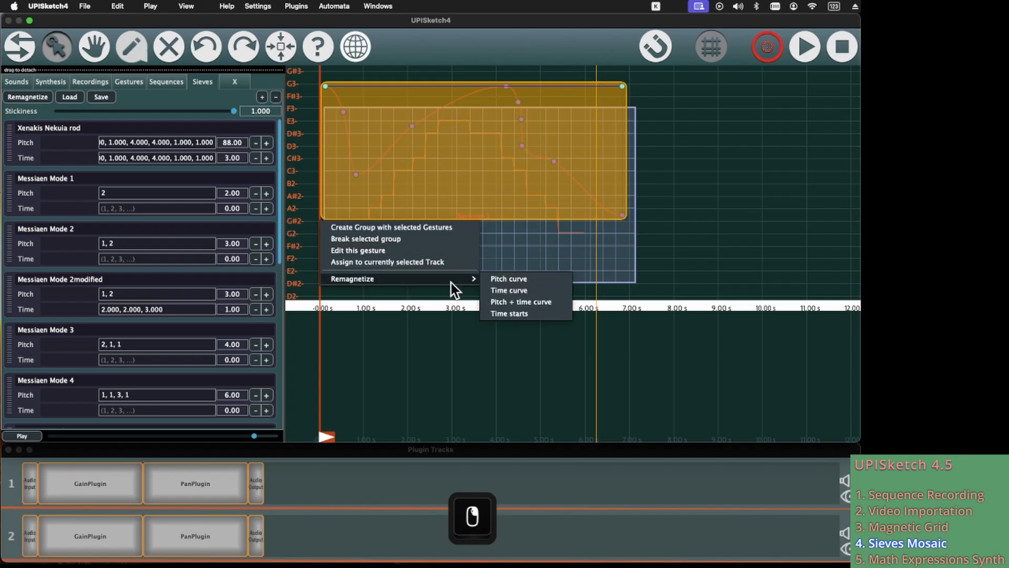
pyautogui.click(528, 307)
pyautogui.click(698, 206)
# Step: Play back the two magnetized Bassoon gestures together from the start, then stop playback
pyautogui.press('Return')
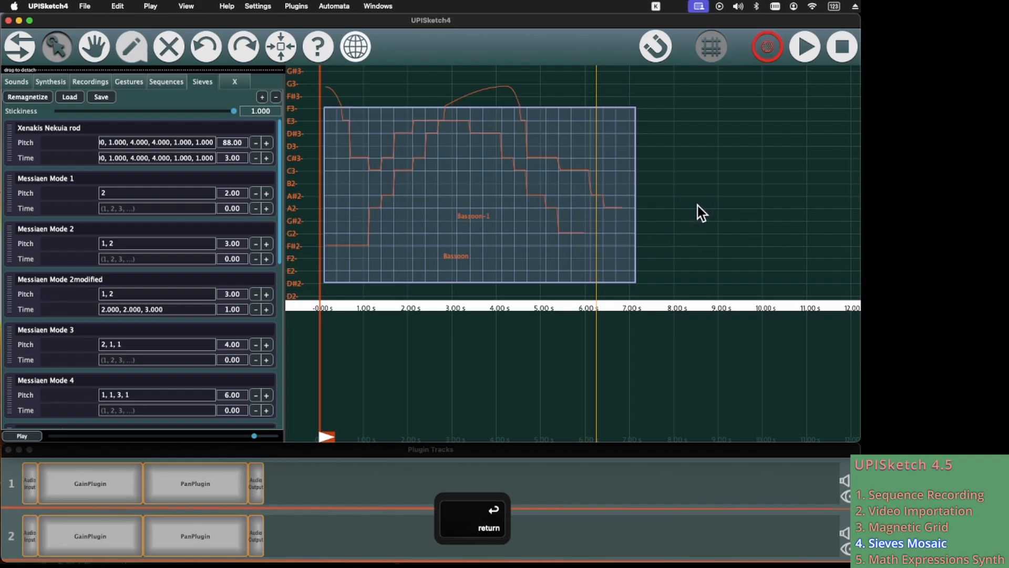
pyautogui.press('space')
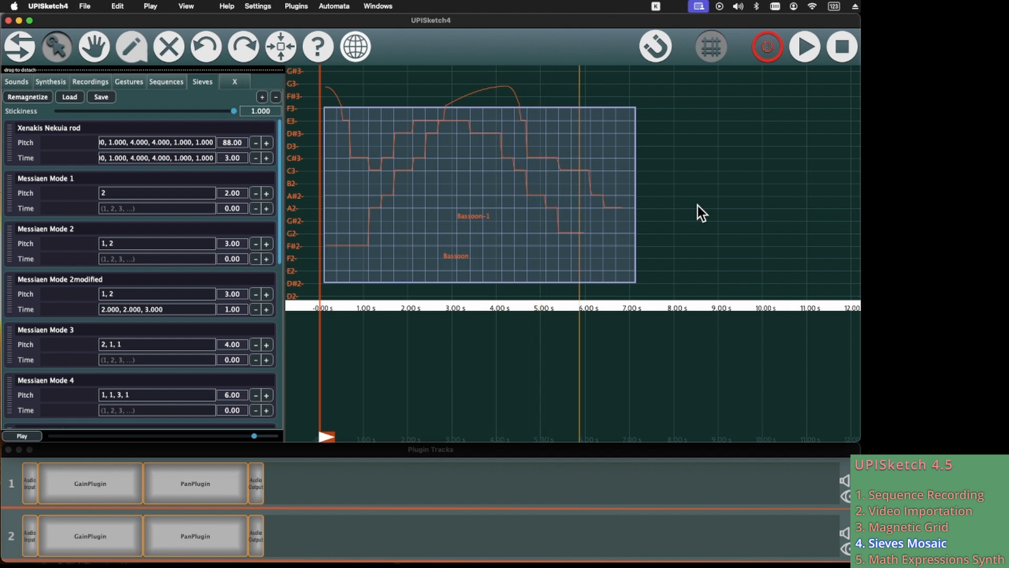
pyautogui.press('space')
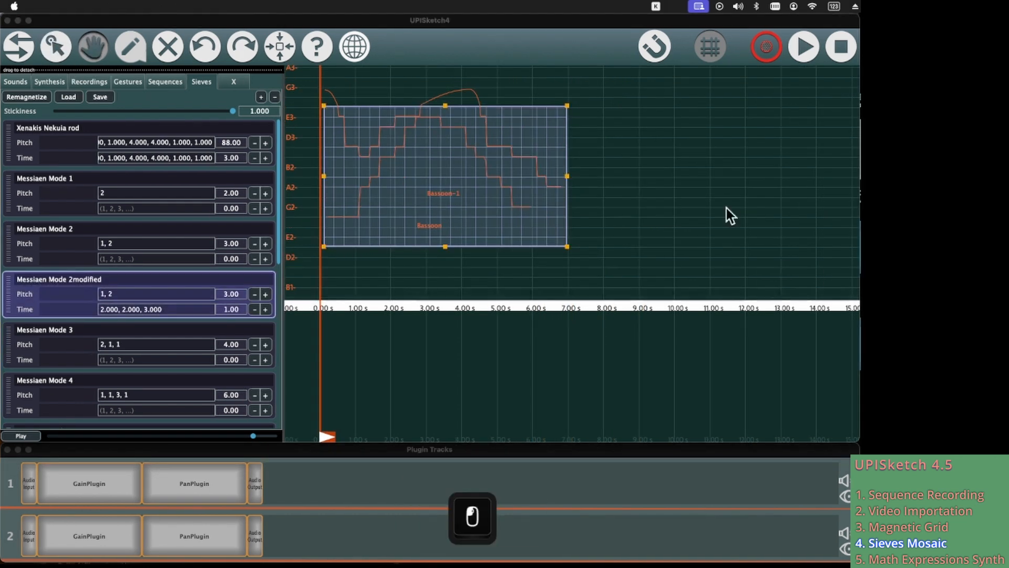
# Step: Draw two rising Bassoon gestures from about D#2 to G#3, one from 7.3 to 11.3 s and the other from 9.1 to 13.1 s
pyautogui.click(137, 43)
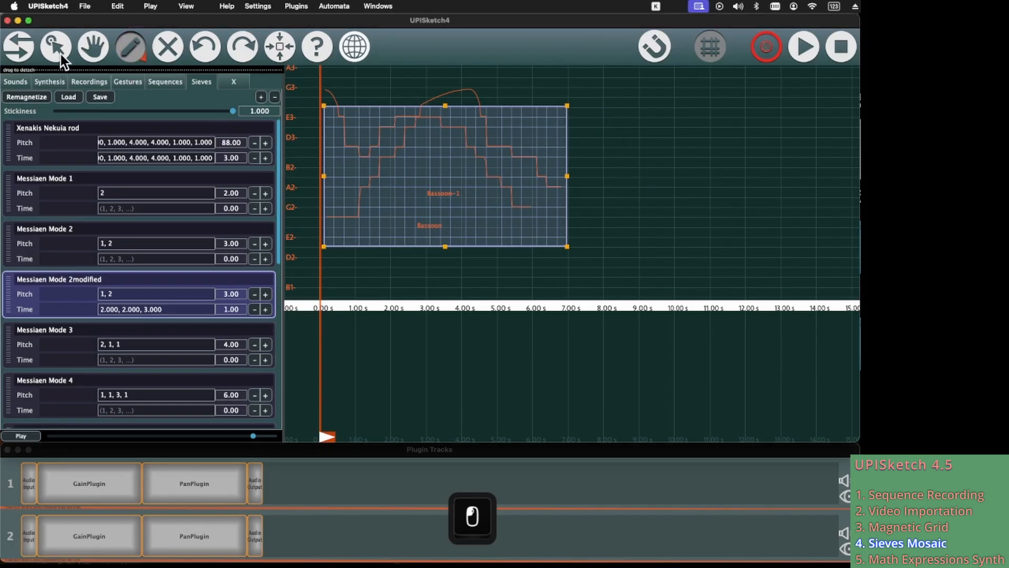
pyautogui.click(578, 246)
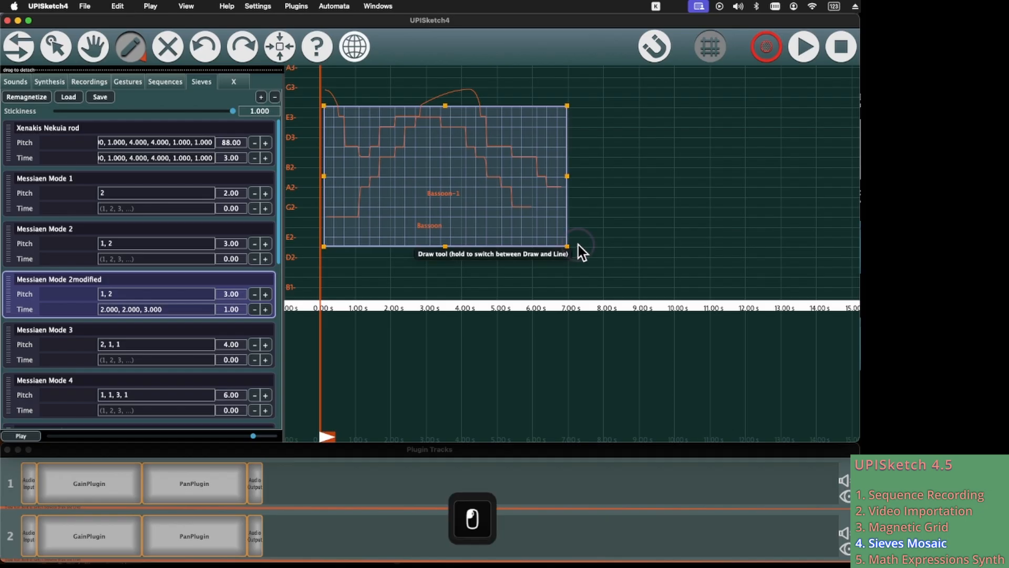
pyautogui.moveTo(607, 200); pyautogui.dragTo(649, 140)
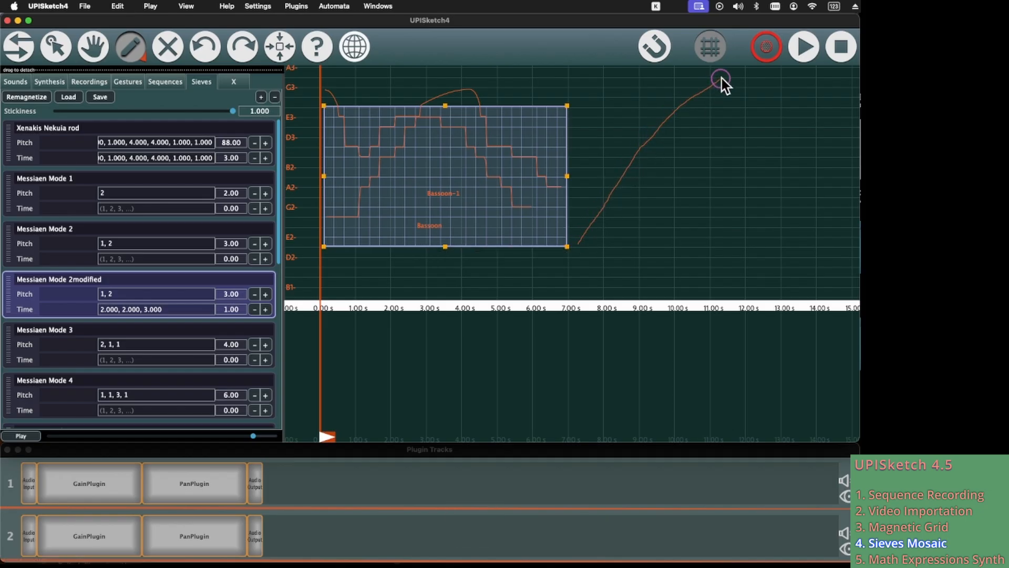
pyautogui.moveTo(721, 78); pyautogui.dragTo(721, 78)
pyautogui.moveTo(644, 246); pyautogui.dragTo(661, 229)
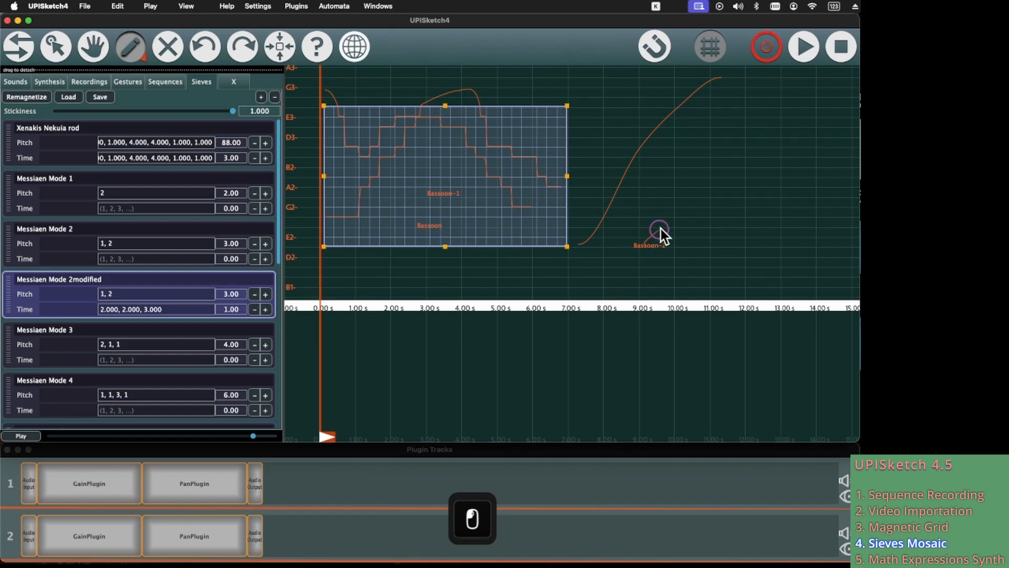
pyautogui.moveTo(749, 118); pyautogui.dragTo(786, 75)
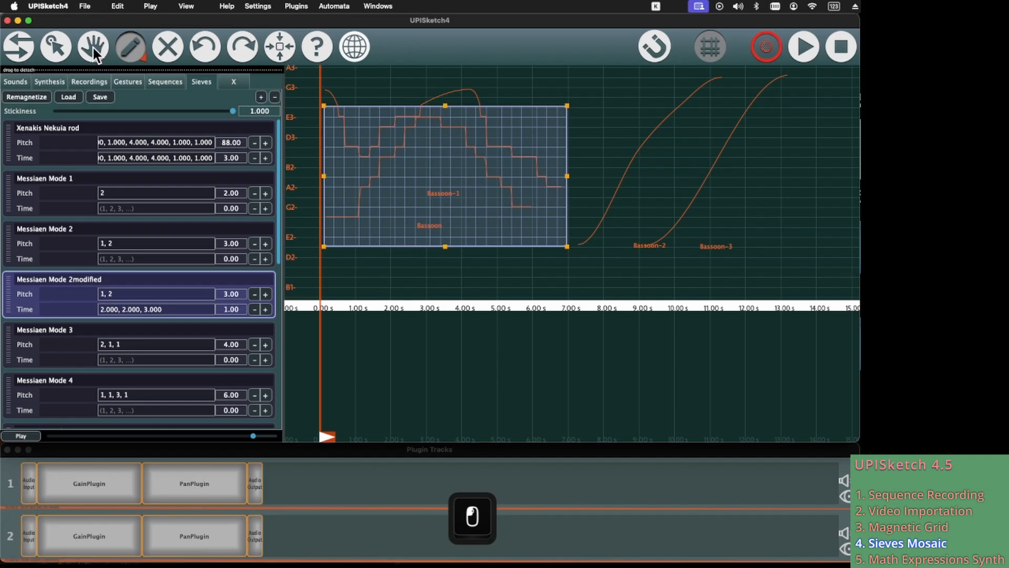
# Step: Place a second Messiaen Mode 2modified sieve area against the first one and stretch it from about 7 s to 14.4 s
pyautogui.click(63, 38)
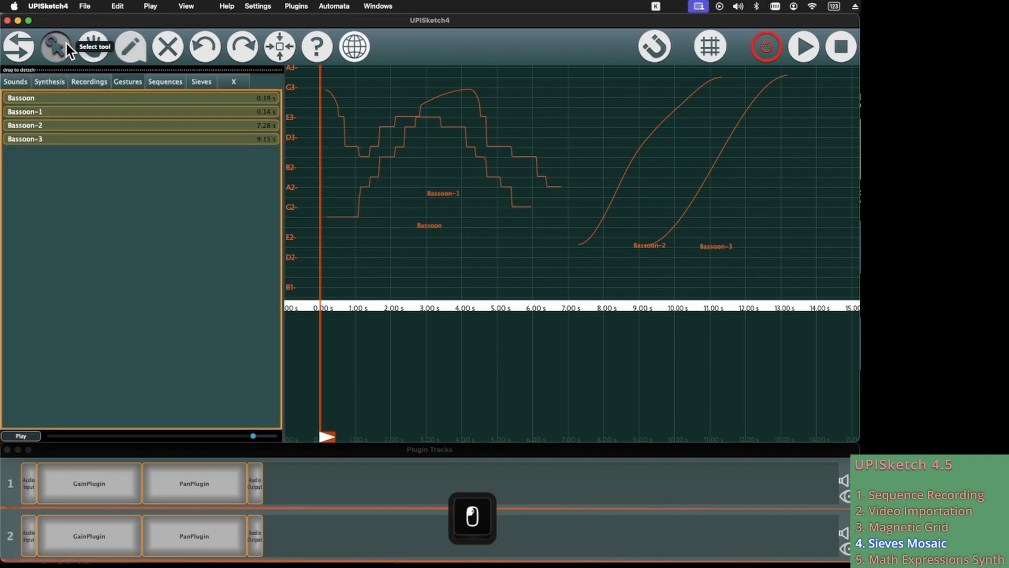
pyautogui.click(718, 46)
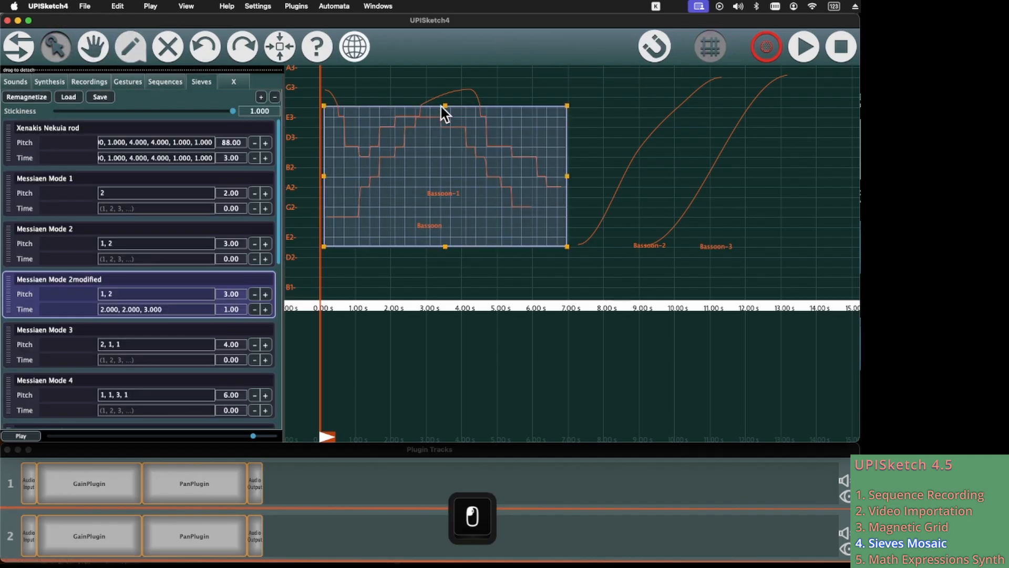
pyautogui.moveTo(8, 309); pyautogui.dragTo(597, 138)
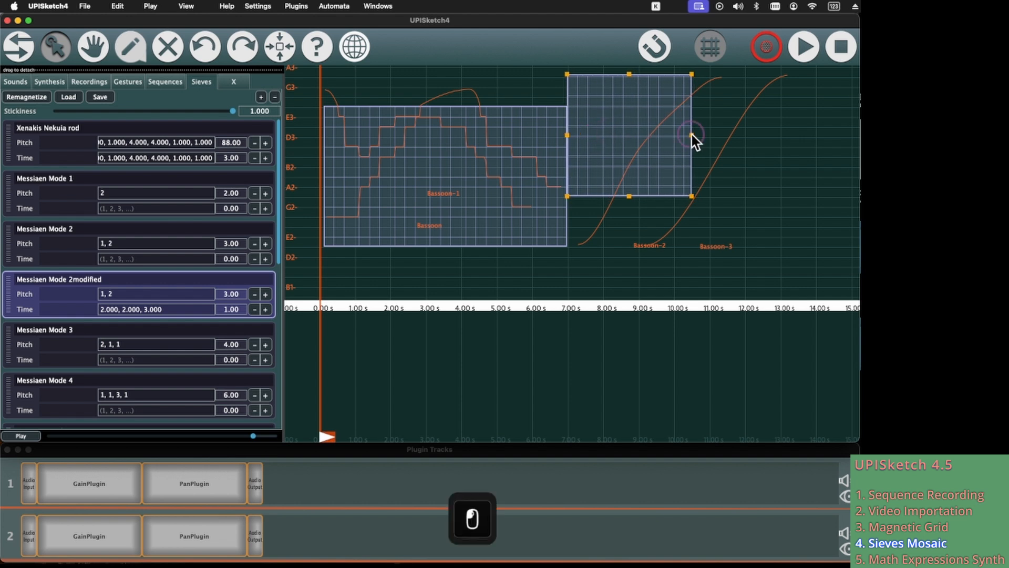
pyautogui.moveTo(690, 136); pyautogui.dragTo(833, 136)
# Step: Remagnetize both rising gestures' pitch and time curves to the second sieve area and play them from about 7.7 s
pyautogui.moveTo(810, 265); pyautogui.dragTo(571, 203)
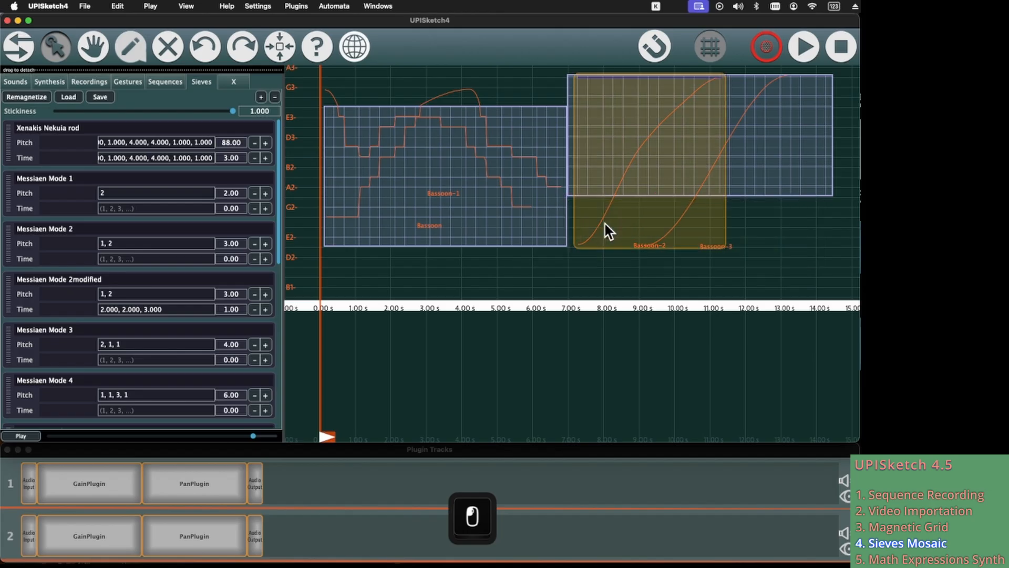
pyautogui.moveTo(835, 276); pyautogui.dragTo(556, 10)
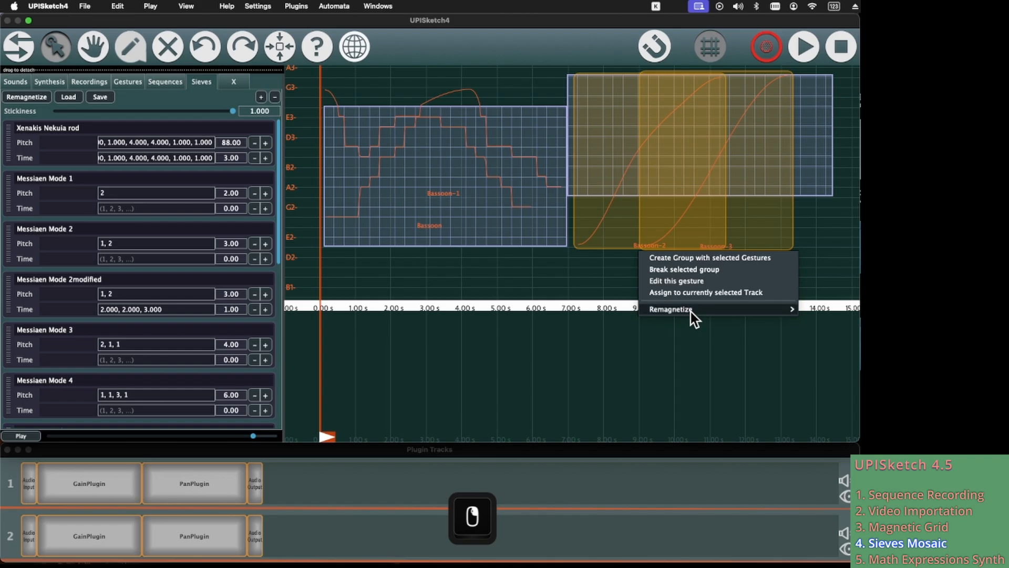
pyautogui.moveTo(691, 311)
pyautogui.click(817, 298)
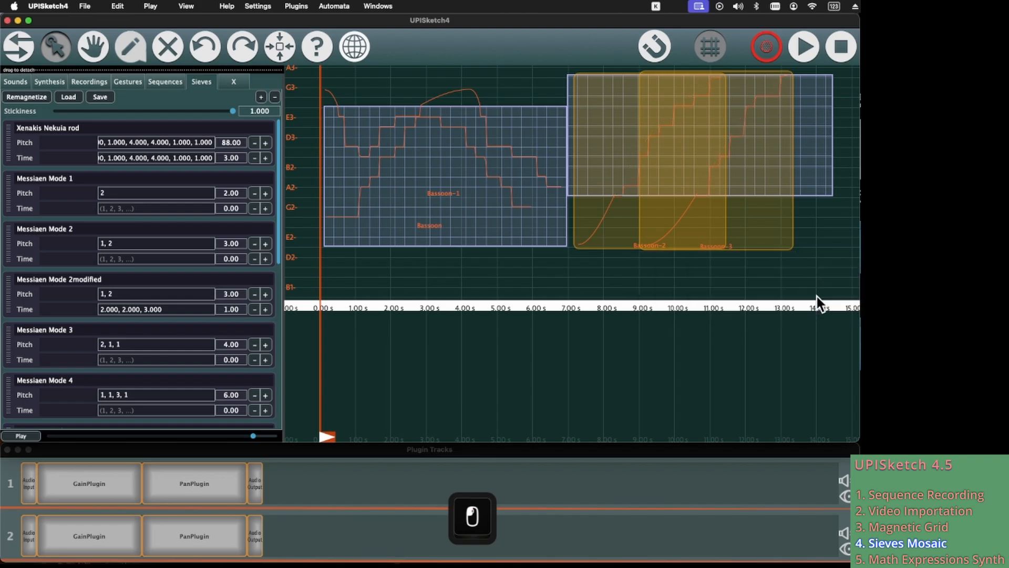
pyautogui.click(593, 308)
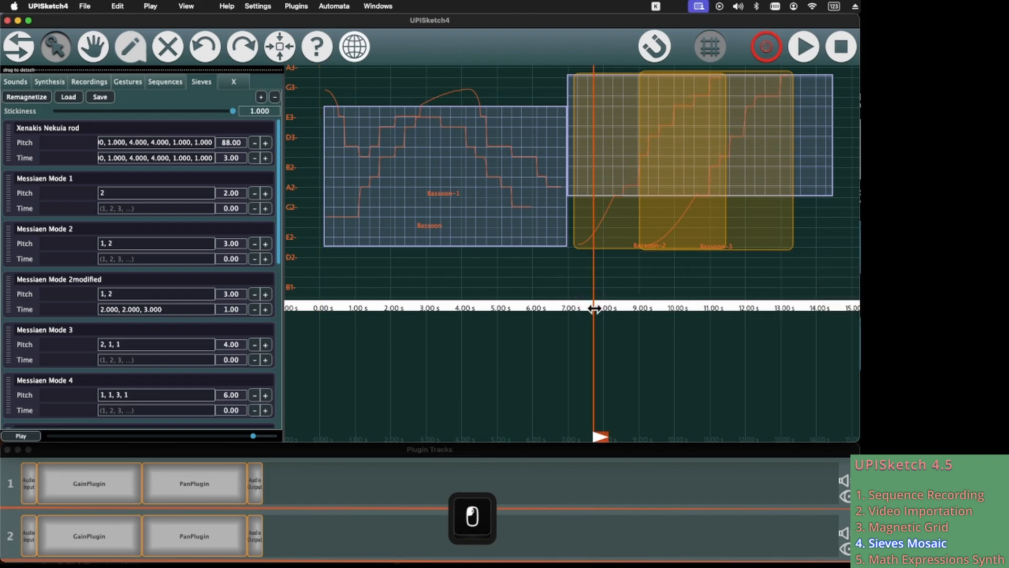
pyautogui.press('space')
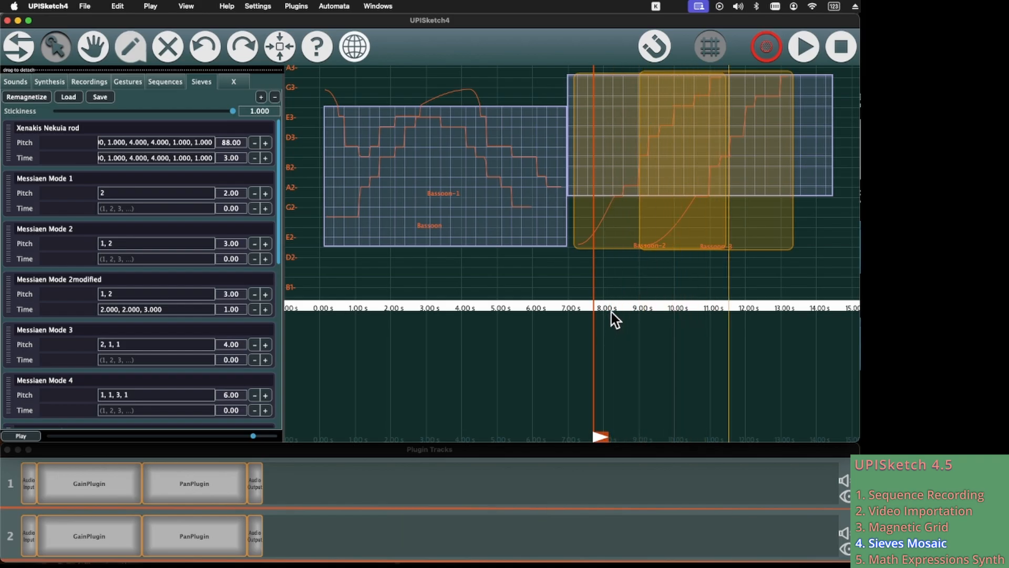
# Step: Extend the second sieve area down to about D2 so it encloses both rising gestures
pyautogui.click(708, 179)
pyautogui.click(715, 197)
pyautogui.moveTo(699, 196); pyautogui.dragTo(706, 262)
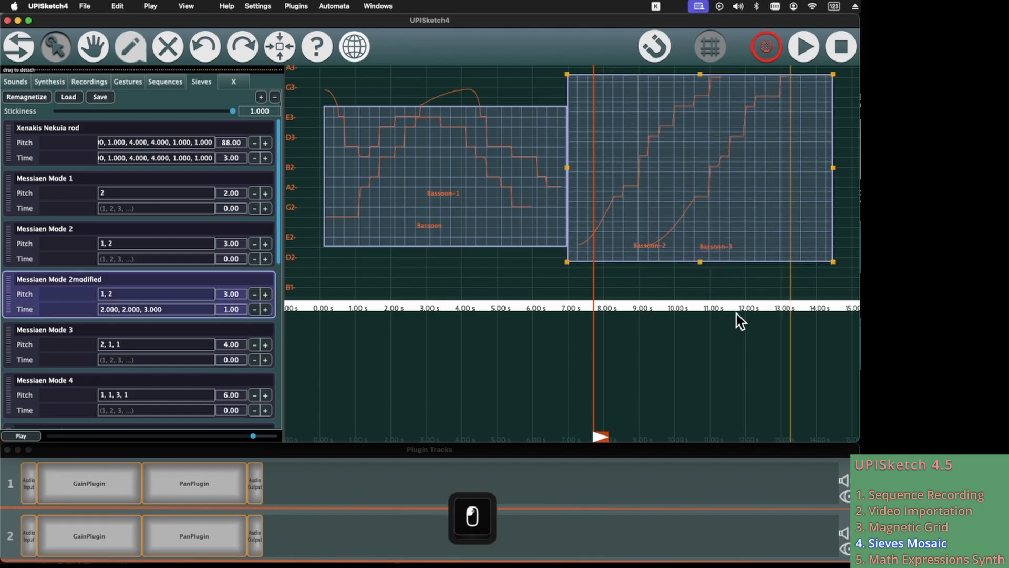
# Step: Remagnetize the rising gestures' pitch and time curves to the extended sieve area and move the play start to about 10.6 s
pyautogui.moveTo(819, 288); pyautogui.dragTo(539, 51)
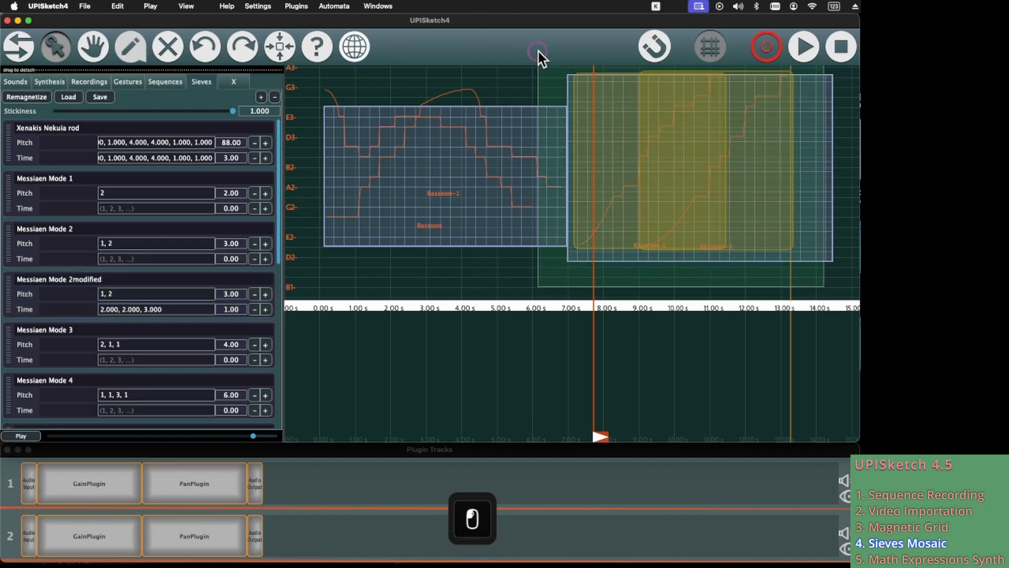
pyautogui.rightClick(632, 150)
pyautogui.moveTo(627, 305)
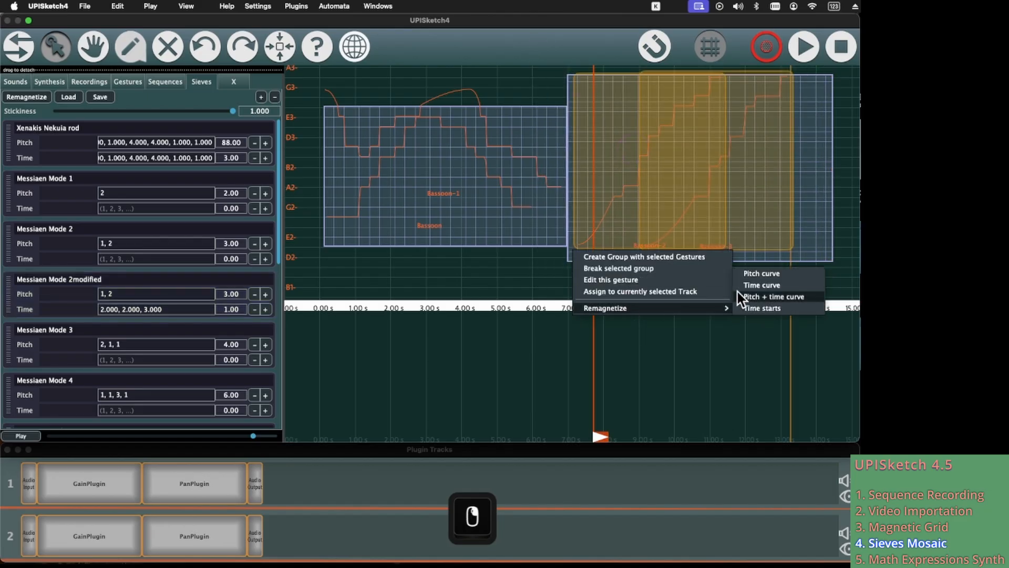
pyautogui.click(740, 292)
pyautogui.click(689, 298)
pyautogui.moveTo(686, 282)
pyautogui.mouseDown()
pyautogui.moveTo(651, 282)
pyautogui.moveTo(723, 298)
pyautogui.moveTo(697, 298)
pyautogui.mouseUp()
# Step: Draw two wavy Bassoon gestures ending near 22.3 s, one from G3 at 14.9 s to A2, one from D#2 at 15.4 s to F#2
pyautogui.keyDown('super'); pyautogui.click(612, 225); pyautogui.keyUp('super')
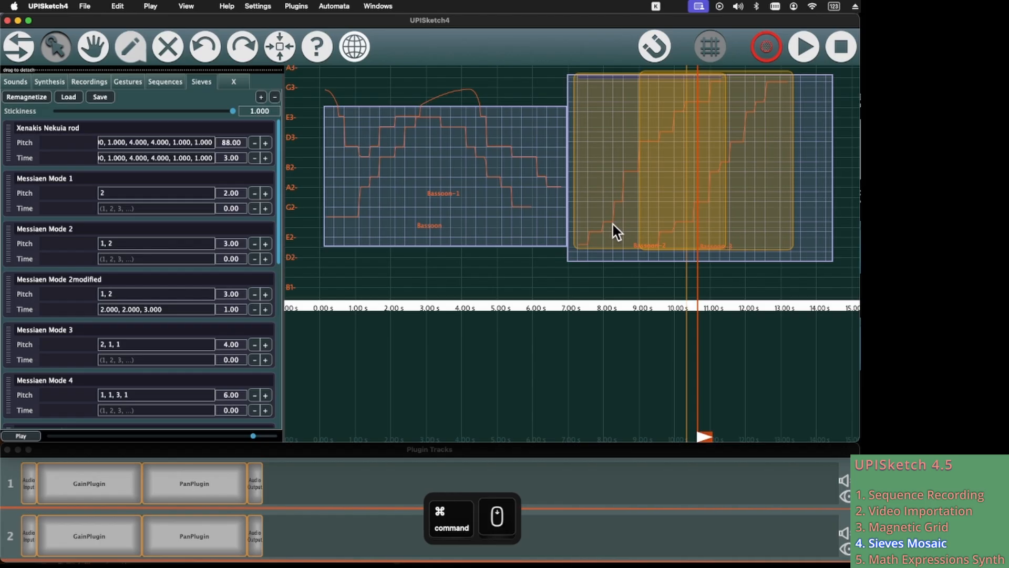
pyautogui.scroll(-6, 612, 225)
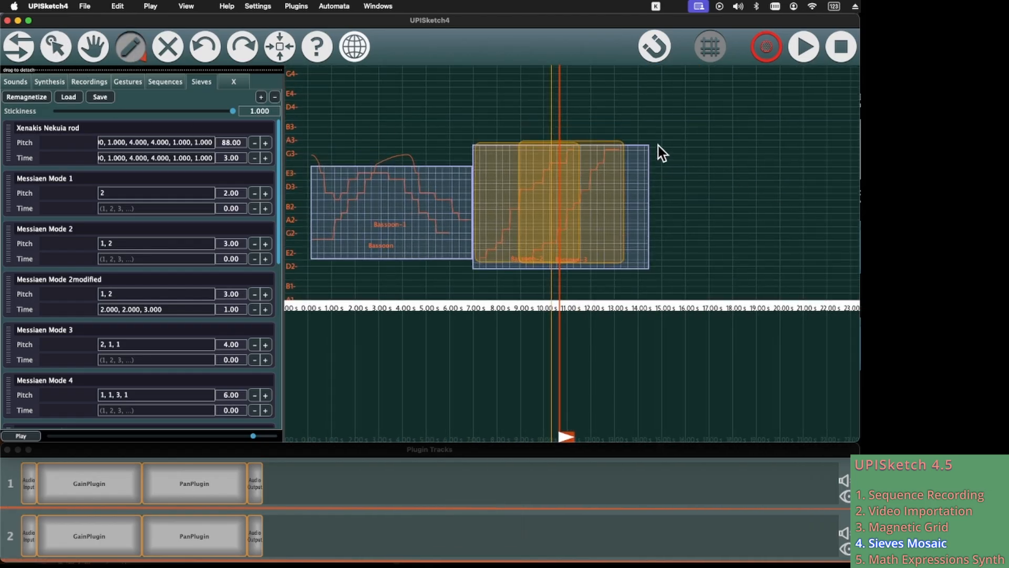
pyautogui.click(663, 168)
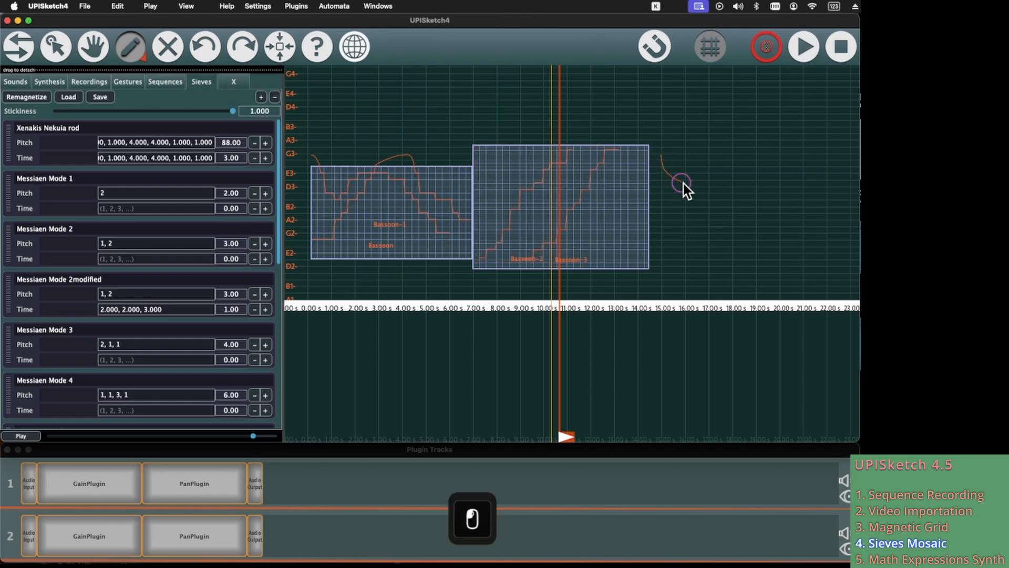
pyautogui.moveTo(742, 220); pyautogui.dragTo(782, 190)
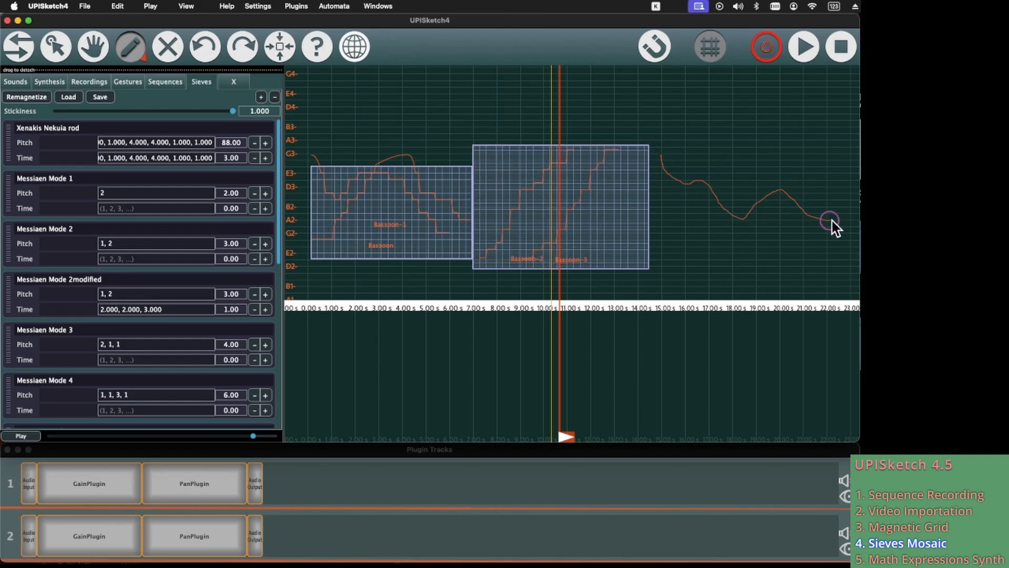
pyautogui.moveTo(831, 220); pyautogui.dragTo(836, 220)
pyautogui.moveTo(672, 258); pyautogui.dragTo(689, 226)
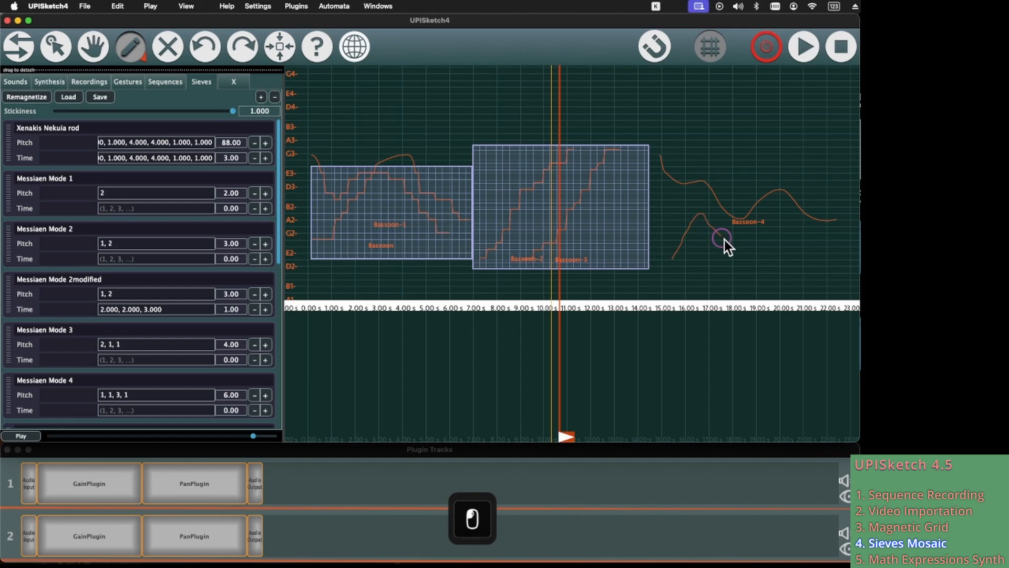
pyautogui.moveTo(802, 245); pyautogui.dragTo(836, 241)
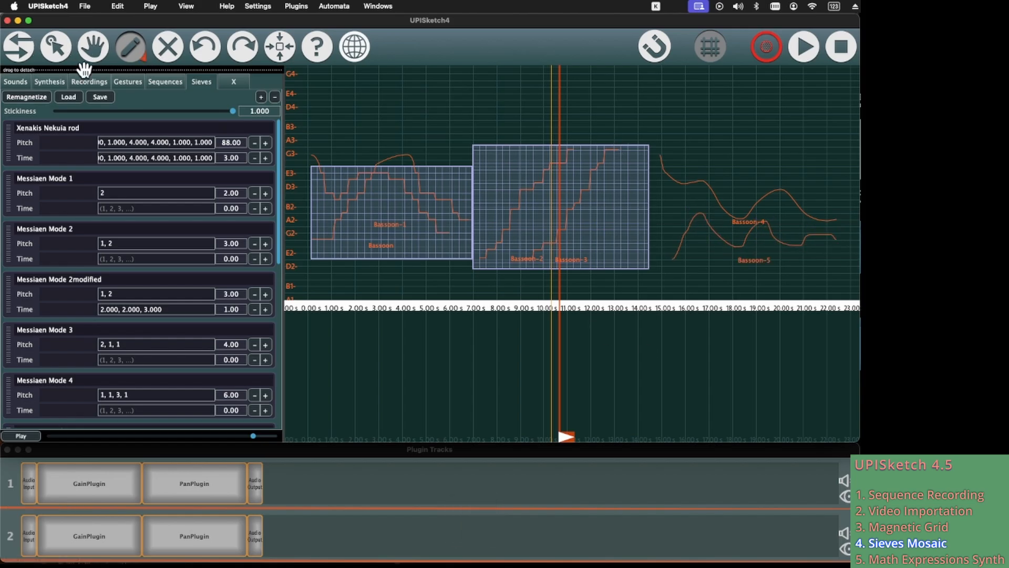
# Step: Place a Xenakis Nekuia rod sieve area over the two wavy gestures, spanning about 15.6 s to 20.8 s
pyautogui.click(27, 42)
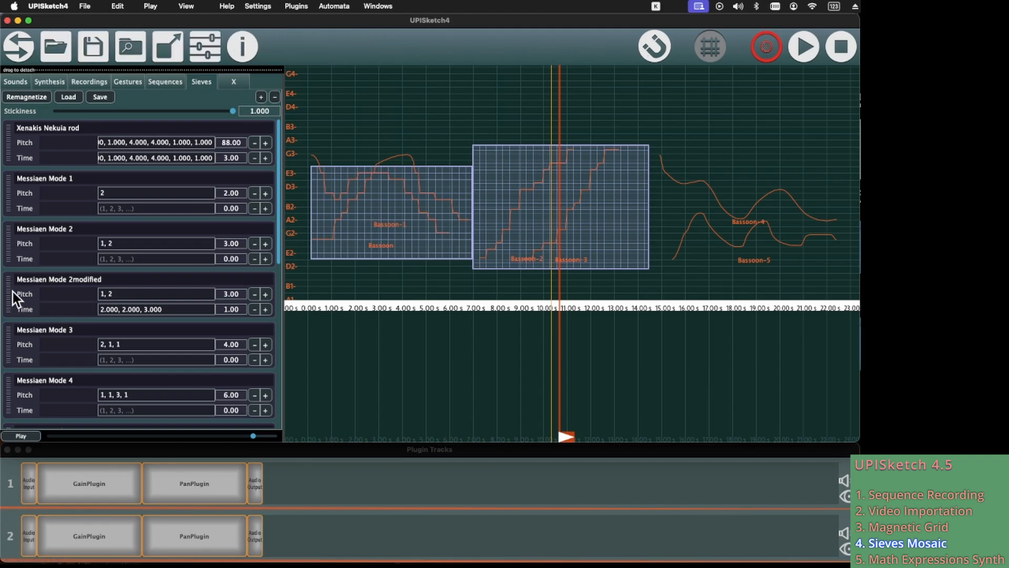
pyautogui.click(12, 151)
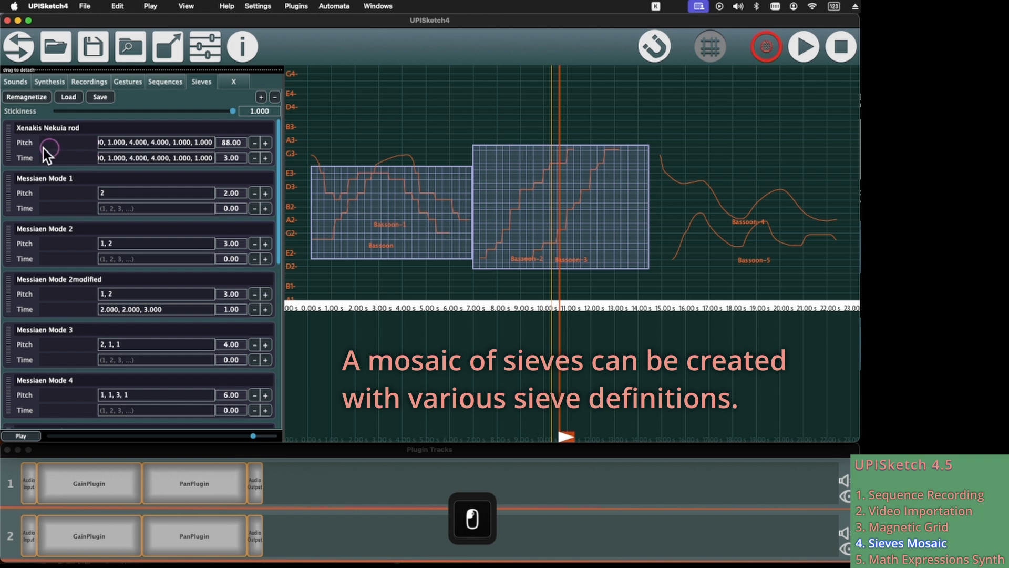
pyautogui.moveTo(11, 140); pyautogui.dragTo(676, 197)
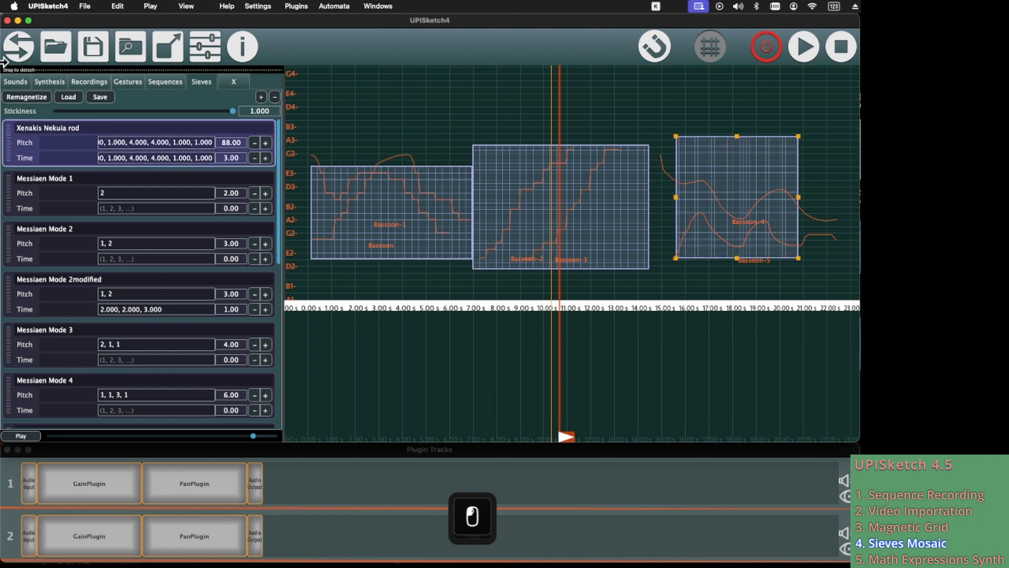
# Step: Move the Xenakis Nekuia rod area against the second sieve area at about 14.4 s and enlarge it to about 22.8 s and C#2
pyautogui.click(32, 59)
pyautogui.click(56, 48)
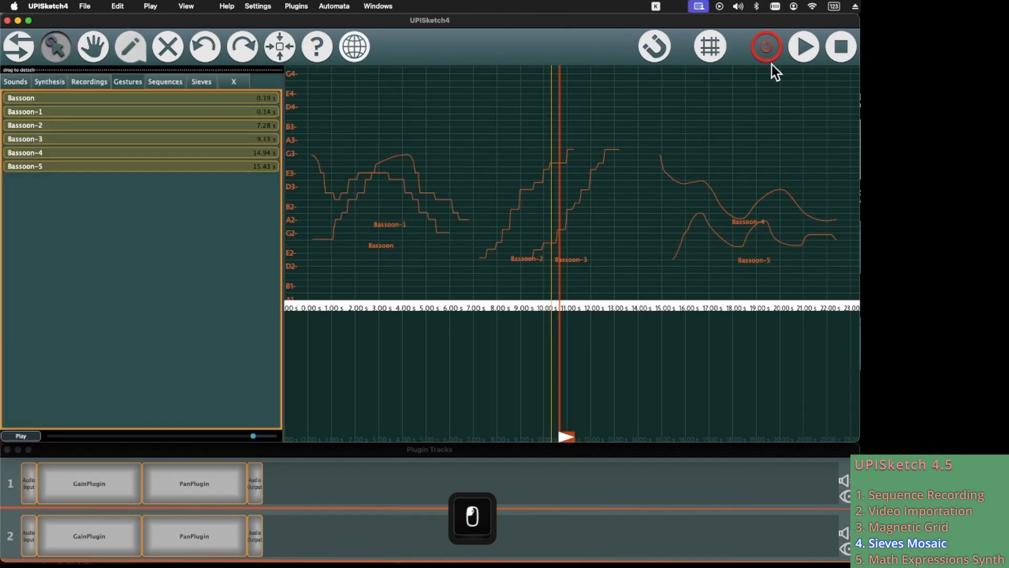
pyautogui.click(718, 40)
pyautogui.moveTo(749, 162); pyautogui.dragTo(726, 166)
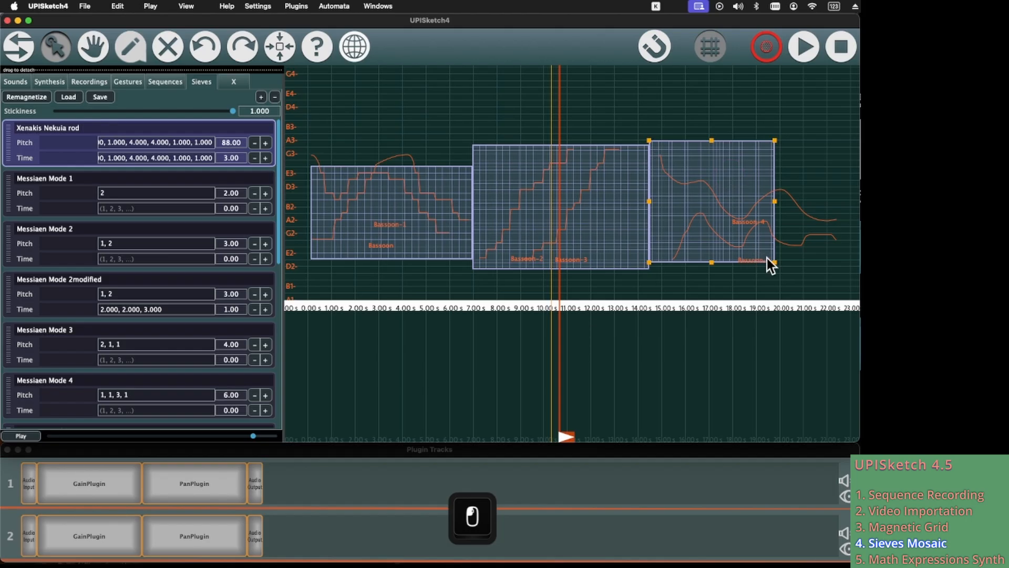
pyautogui.moveTo(778, 263); pyautogui.dragTo(851, 275)
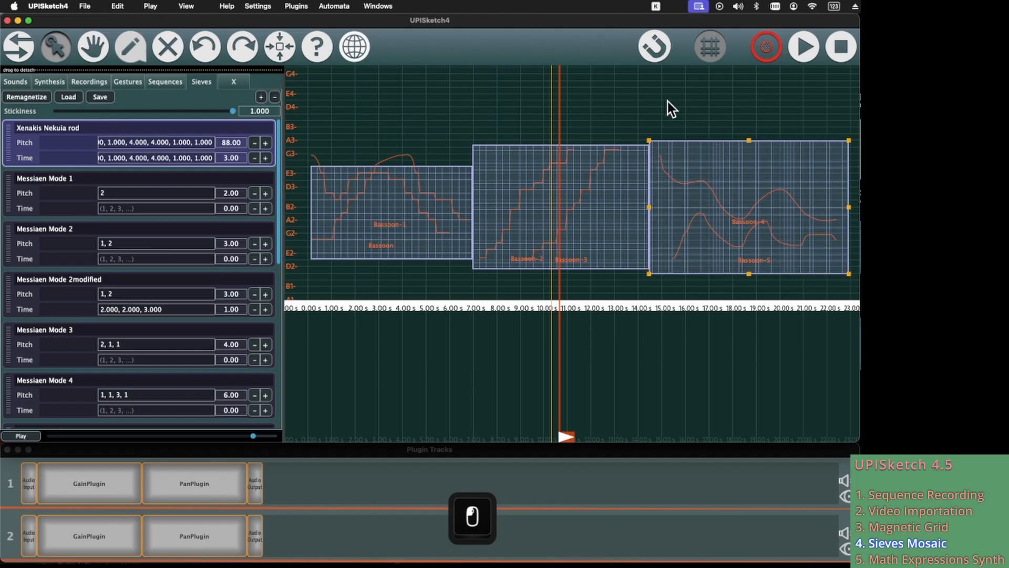
# Step: Remagnetize the pitch and time curves of the two wavy Bassoon gestures to the Xenakis Nekuia rod area and play them from about 14.5 s
pyautogui.moveTo(647, 100); pyautogui.dragTo(846, 277)
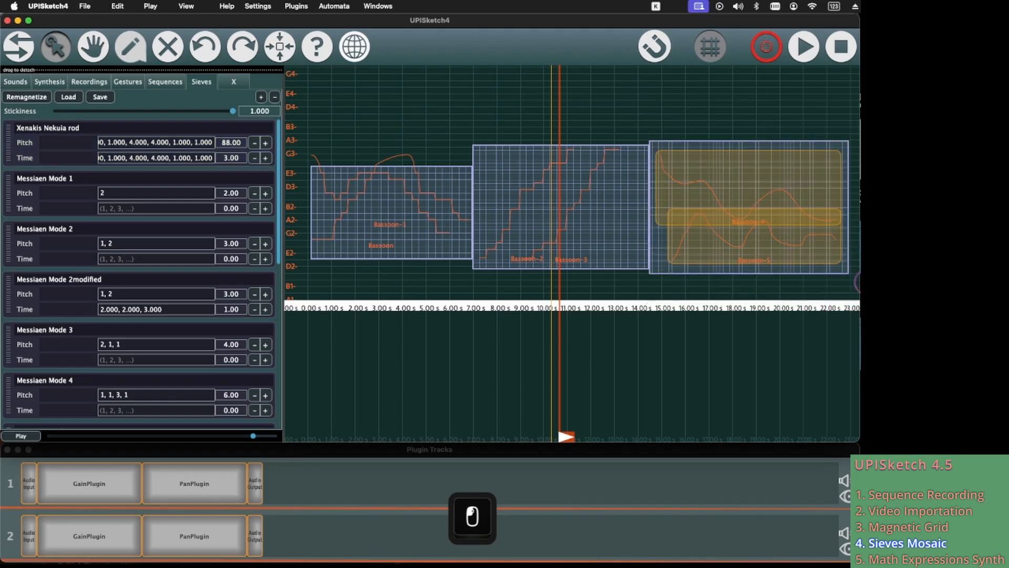
pyautogui.rightClick(739, 160)
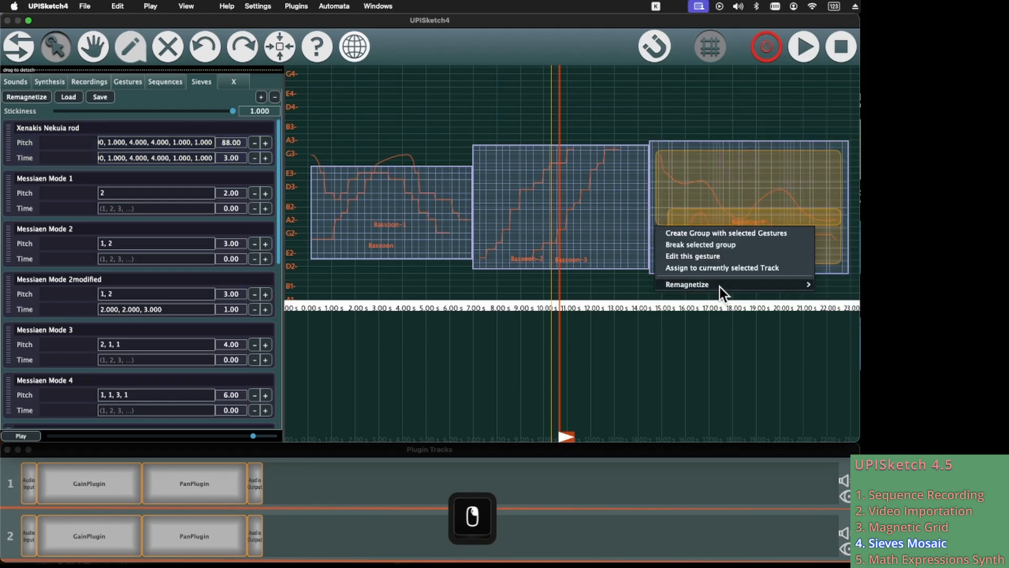
pyautogui.moveTo(720, 284)
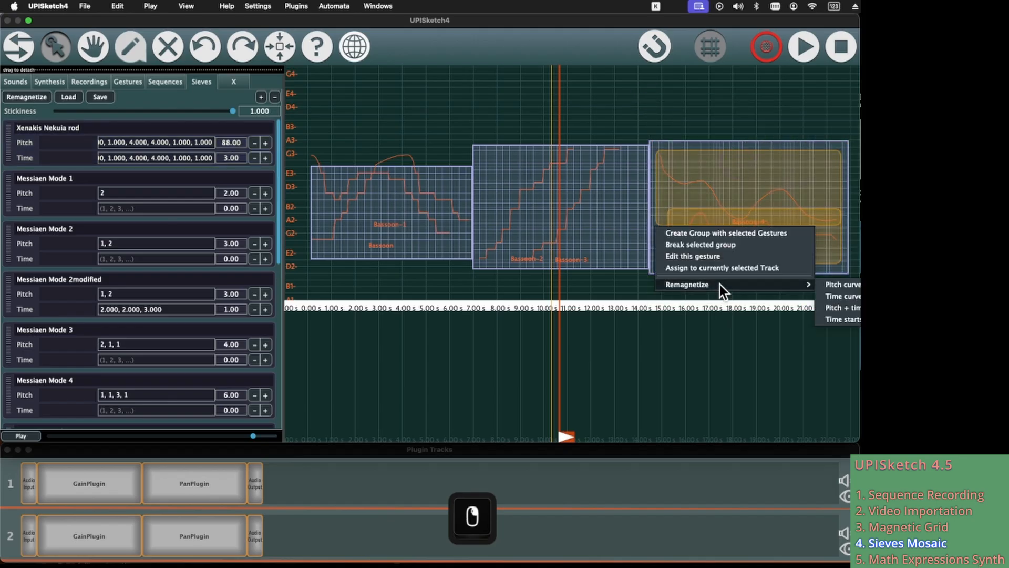
pyautogui.click(852, 308)
pyautogui.click(652, 307)
pyautogui.press('space')
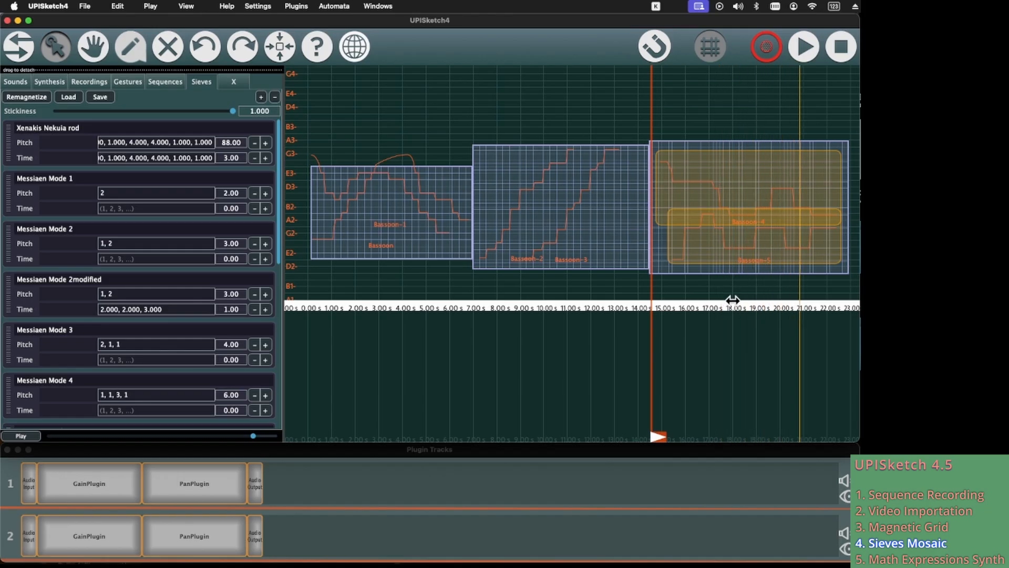
pyautogui.press('space')
pyautogui.moveTo(718, 311); pyautogui.dragTo(647, 307)
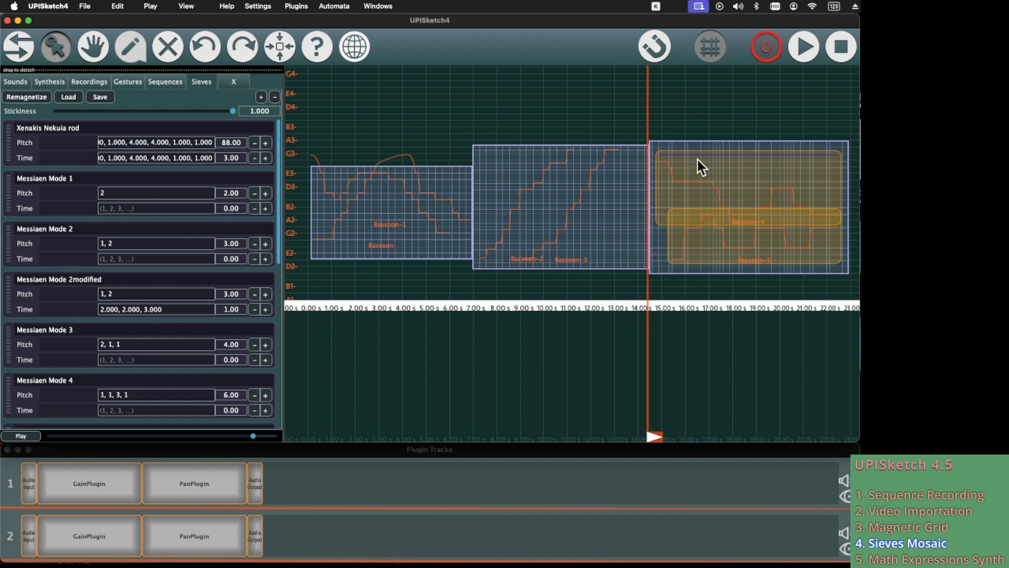
# Step: Remagnetize only the time curves of the two wavy Bassoon gestures and play them from about 14.7 s
pyautogui.rightClick(653, 227)
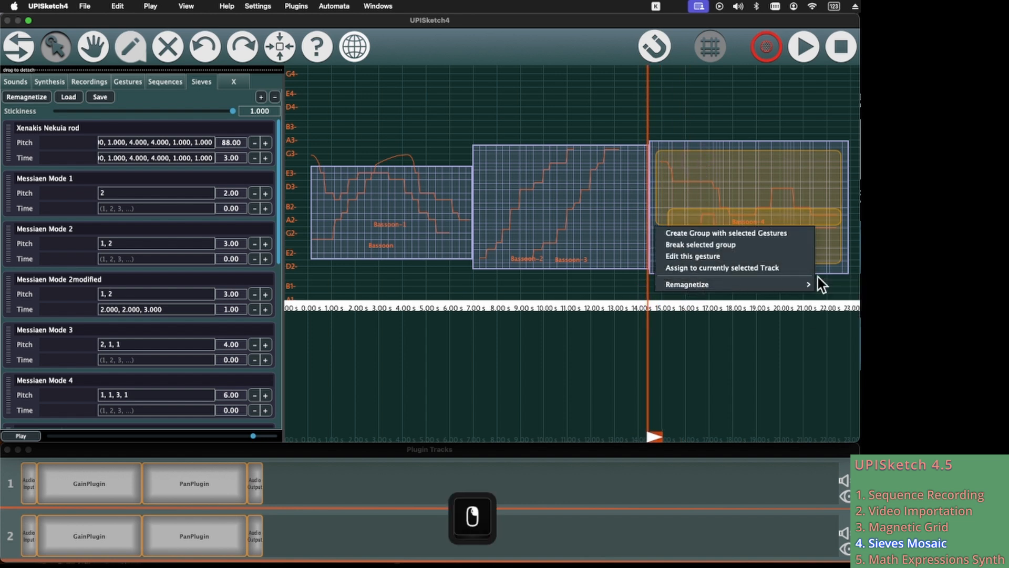
pyautogui.moveTo(813, 284)
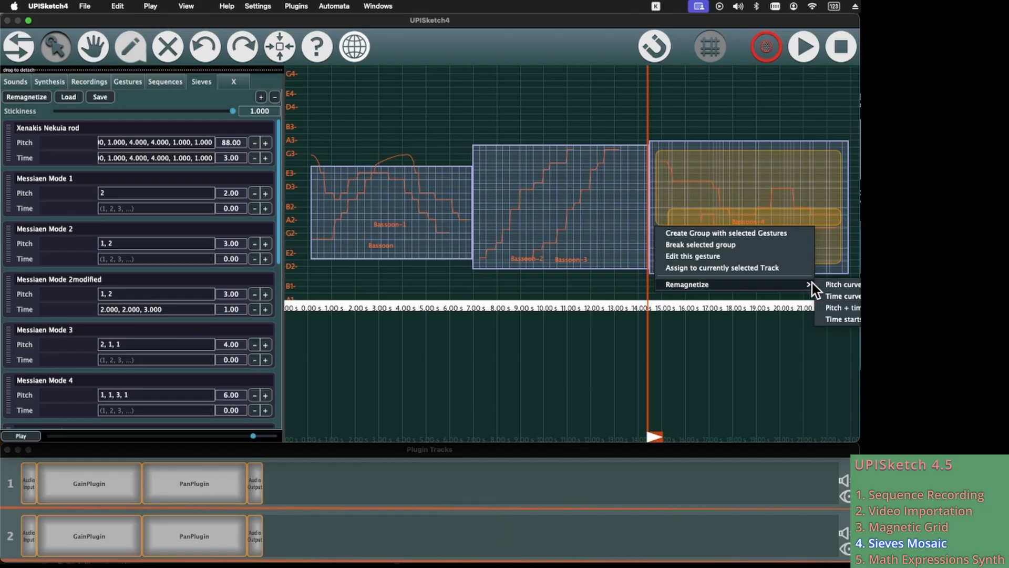
pyautogui.click(848, 291)
pyautogui.click(657, 308)
pyautogui.press('space')
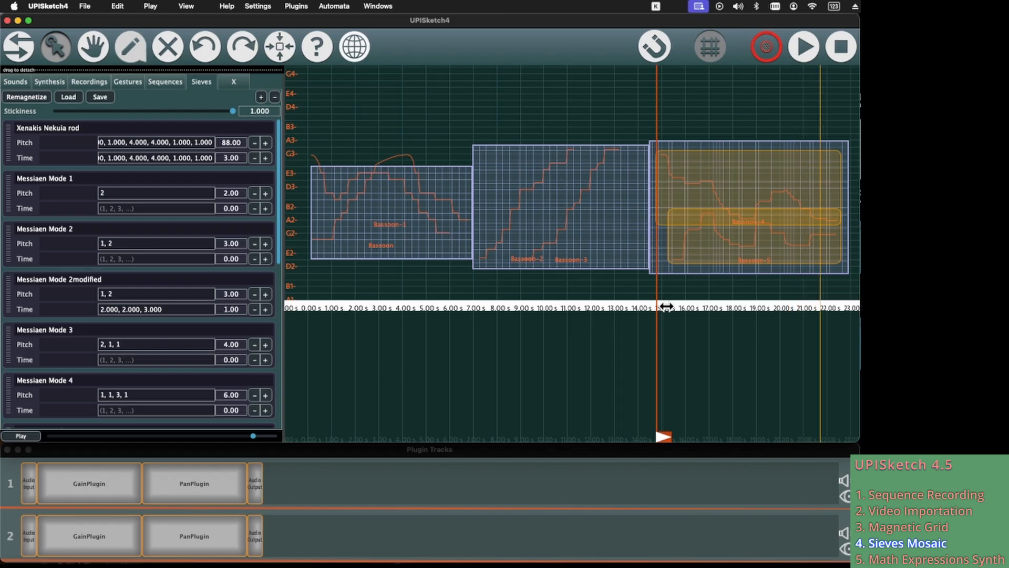
pyautogui.press('space')
pyautogui.click(693, 295)
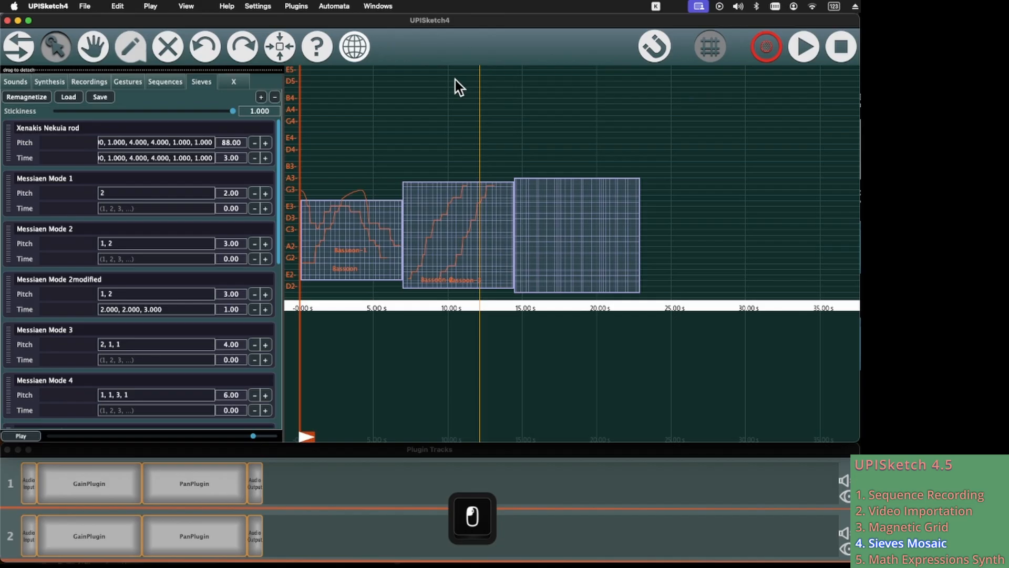
# Step: Draw a scatter of short VI-Pizz-D.wav gestures above the first Bassoon gestures, between about D4 and B4 over the first 5 s
pyautogui.click(132, 48)
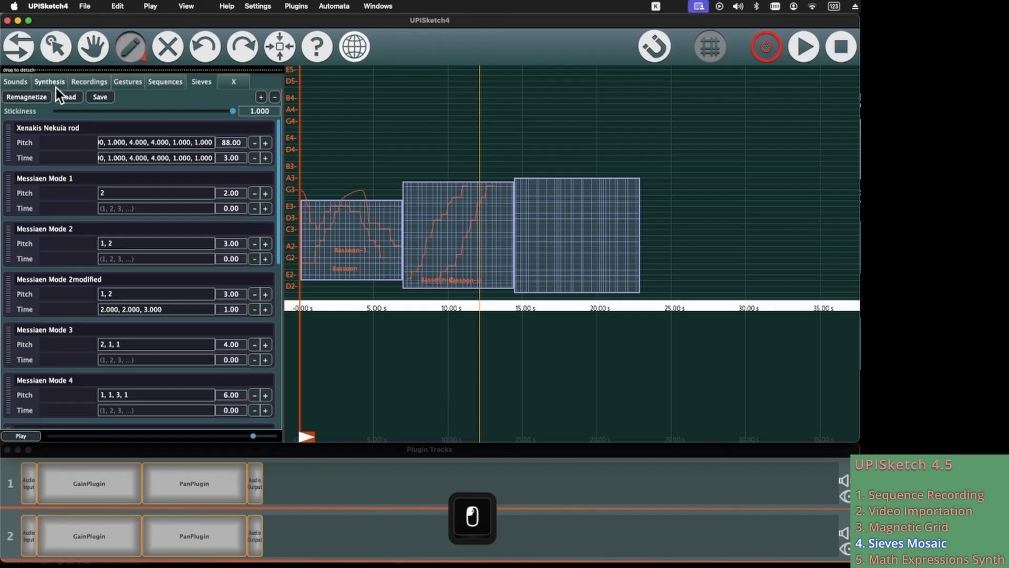
pyautogui.click(21, 81)
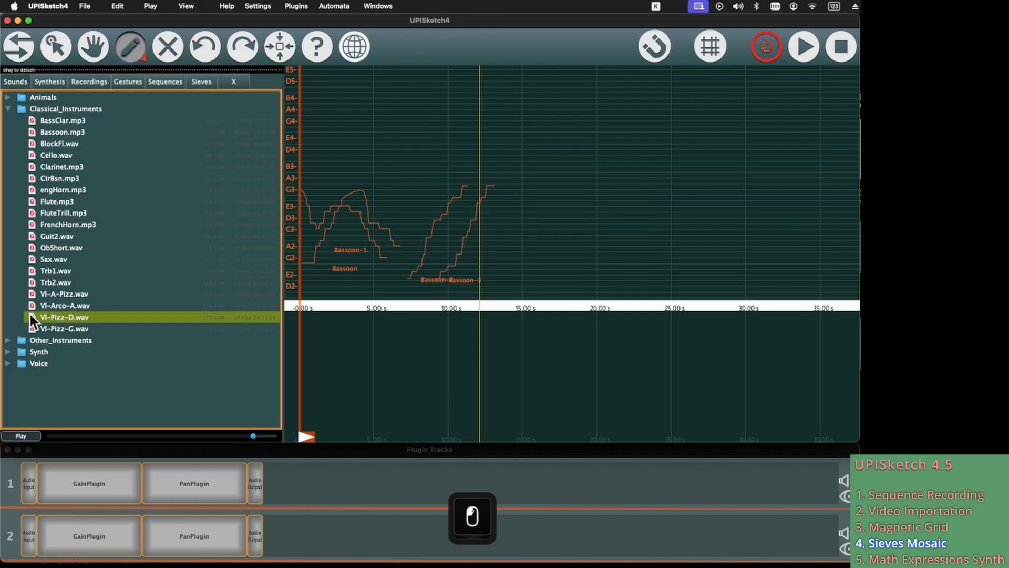
pyautogui.click(308, 97)
pyautogui.click(307, 112)
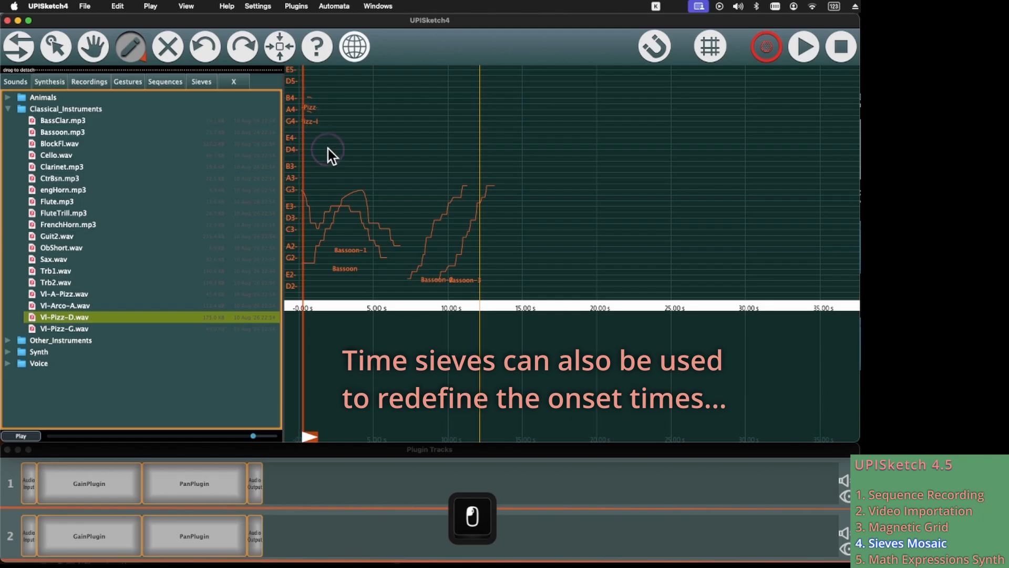
pyautogui.moveTo(332, 119); pyautogui.dragTo(336, 116)
pyautogui.moveTo(334, 113); pyautogui.dragTo(347, 107)
pyautogui.moveTo(346, 120); pyautogui.dragTo(356, 122)
pyautogui.moveTo(360, 148); pyautogui.dragTo(384, 130)
pyautogui.moveTo(365, 148); pyautogui.dragTo(377, 138)
# Step: Draw more short VI-Pizz-D.wav gestures between about G3 and C5, spread from about 3.5 s to 14 s
pyautogui.scroll(3, 387, 146)
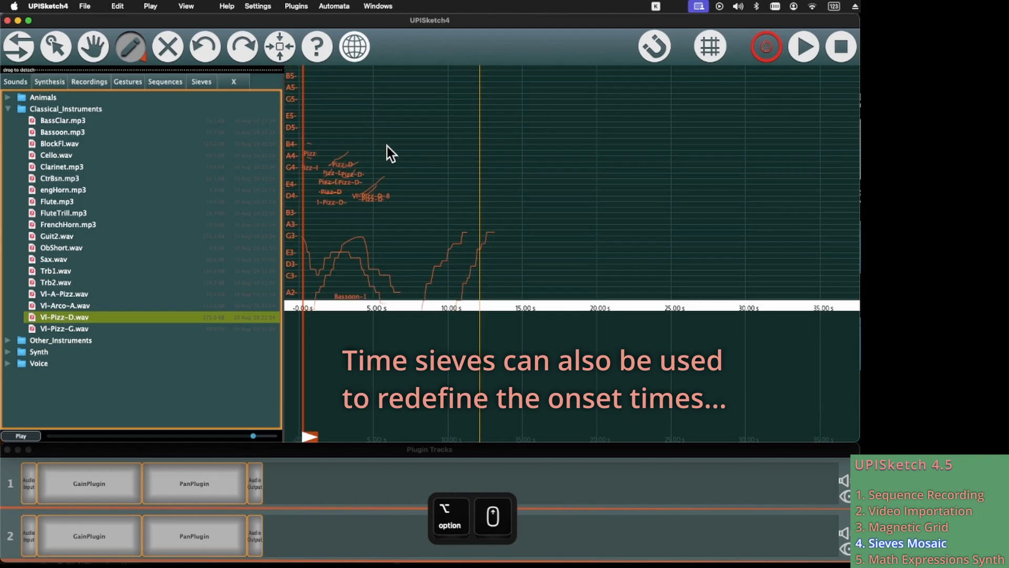
pyautogui.scroll(2, 383, 160)
pyautogui.scroll(2, 383, 161)
pyautogui.scroll(4, 374, 178)
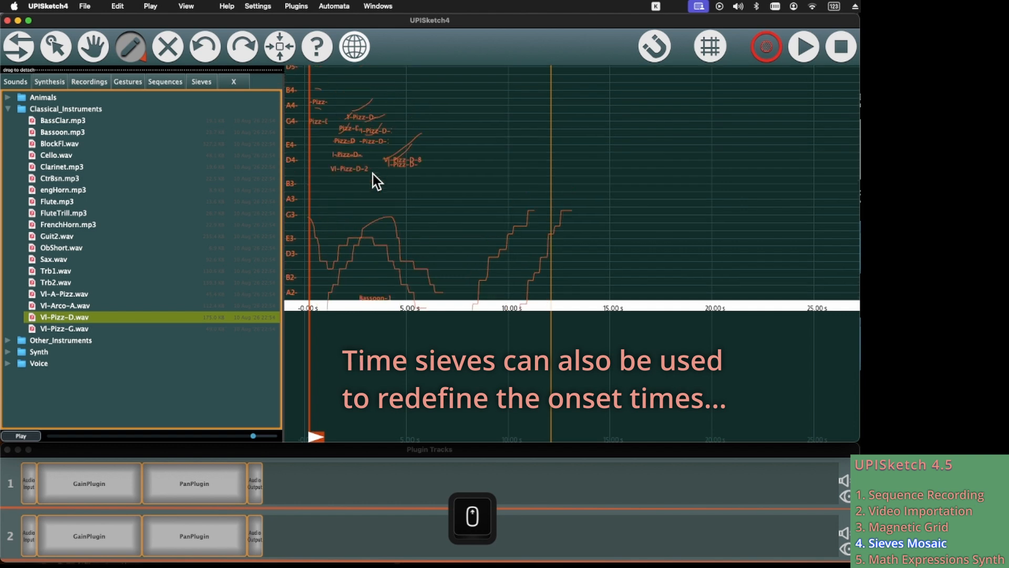
pyautogui.moveTo(380, 80); pyautogui.dragTo(396, 90)
pyautogui.moveTo(388, 104); pyautogui.dragTo(414, 111)
pyautogui.moveTo(404, 123); pyautogui.dragTo(459, 131)
pyautogui.moveTo(438, 209); pyautogui.dragTo(451, 210)
pyautogui.moveTo(456, 209); pyautogui.dragTo(467, 206)
pyautogui.moveTo(467, 162)
pyautogui.mouseDown()
pyautogui.moveTo(507, 160)
pyautogui.moveTo(531, 142)
pyautogui.mouseUp()
pyautogui.moveTo(515, 142); pyautogui.dragTo(556, 123)
pyautogui.moveTo(542, 129); pyautogui.dragTo(589, 138)
pyautogui.moveTo(460, 131)
pyautogui.mouseDown()
pyautogui.moveTo(554, 179)
pyautogui.moveTo(596, 177)
pyautogui.mouseUp()
pyautogui.scroll(-5, 668, 174)
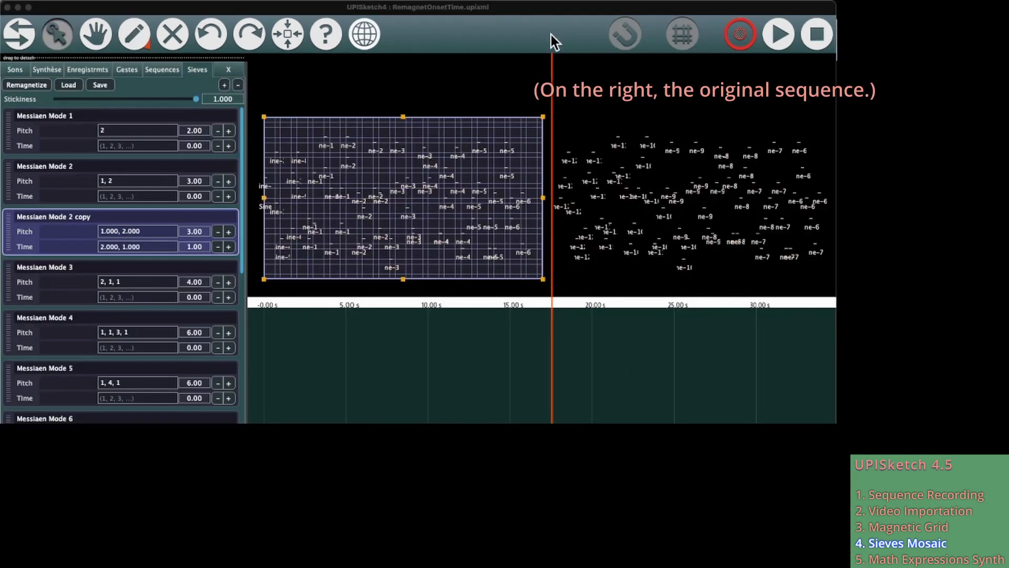
# Step: Play the original sequence in RemagnetOnsetTime.upixml from about 17.5 s, stop it, and play the retimed sequence from near 0 s
pyautogui.click(547, 11)
pyautogui.click(552, 297)
pyautogui.click(774, 29)
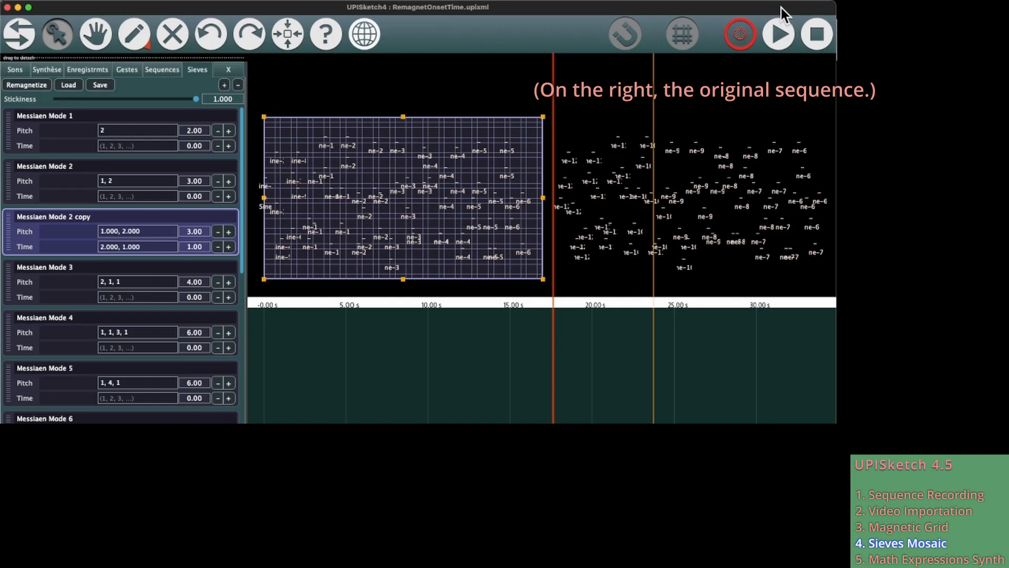
pyautogui.click(814, 37)
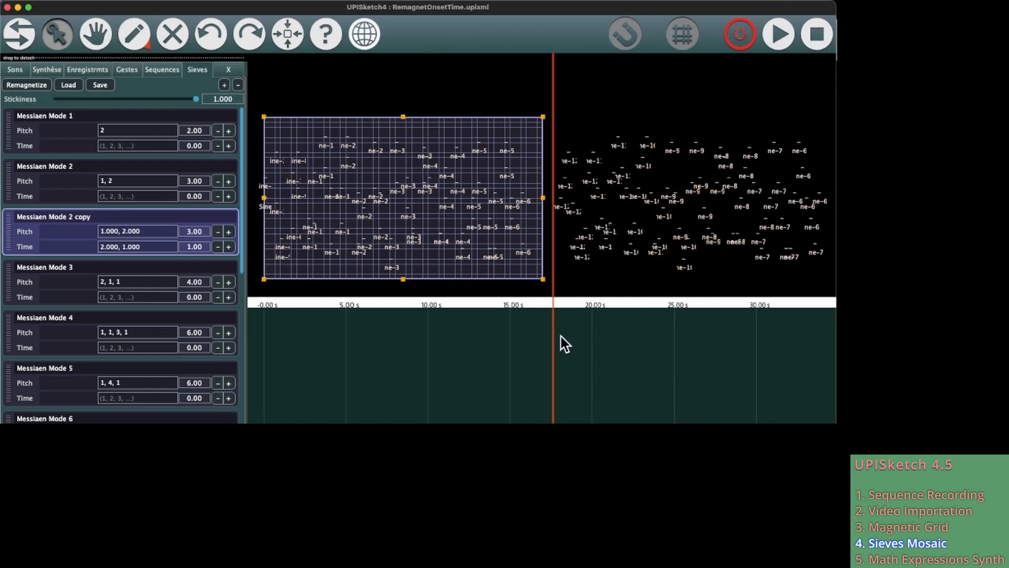
pyautogui.moveTo(553, 304); pyautogui.dragTo(226, 315)
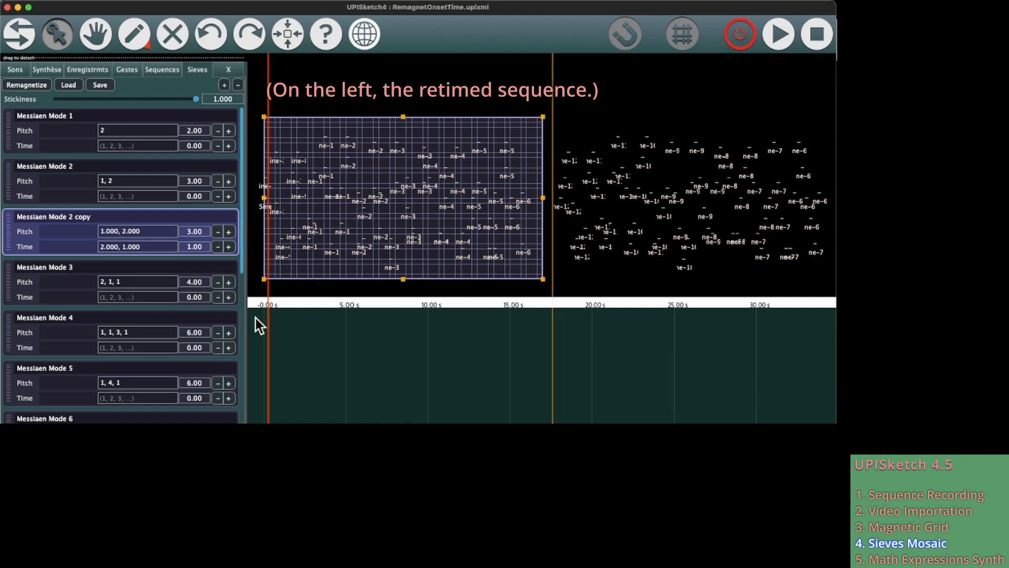
pyautogui.click(778, 38)
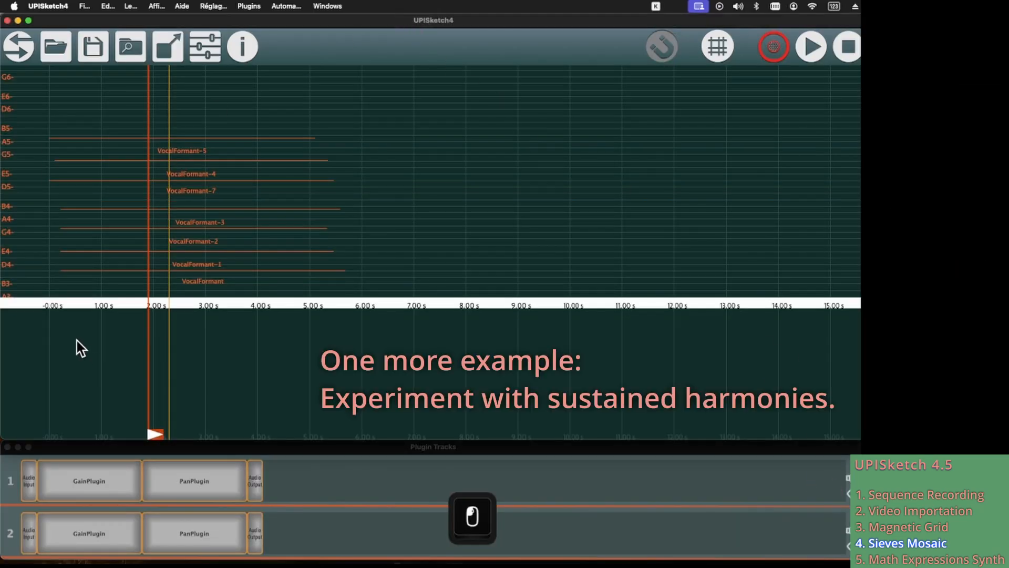
# Step: Play the VocalFormant chord from about 0.5 s and draw two more VocalFormant lines above it, about 5.3 s long, near C6 and E6
pyautogui.click(74, 298)
pyautogui.press('space')
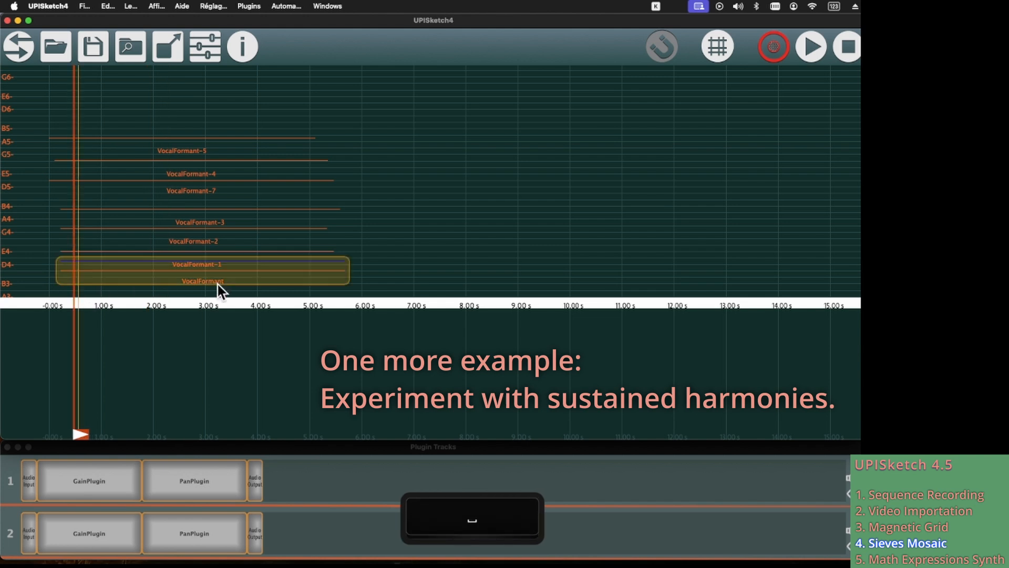
pyautogui.click(15, 42)
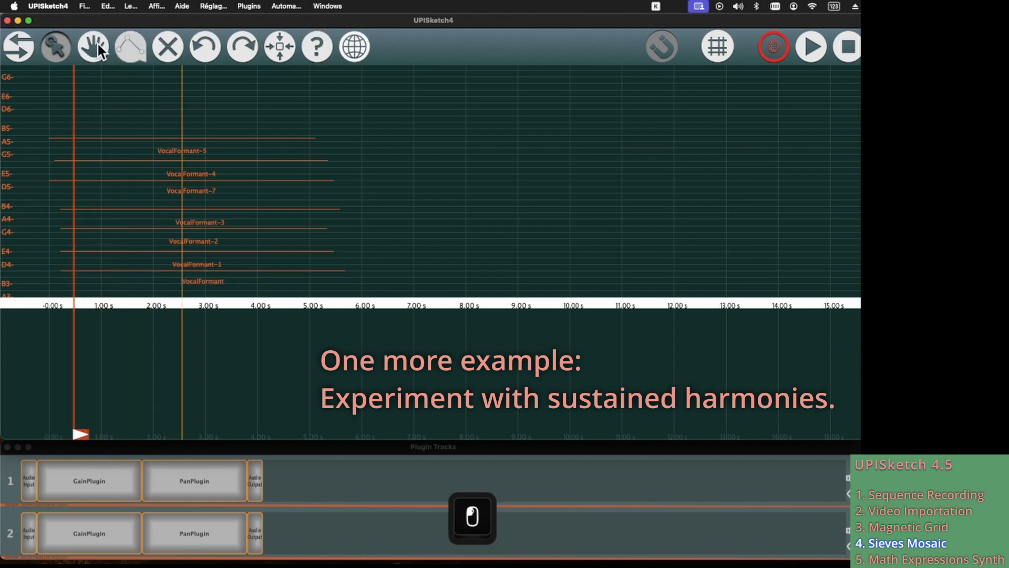
pyautogui.click(145, 51)
pyautogui.press('space')
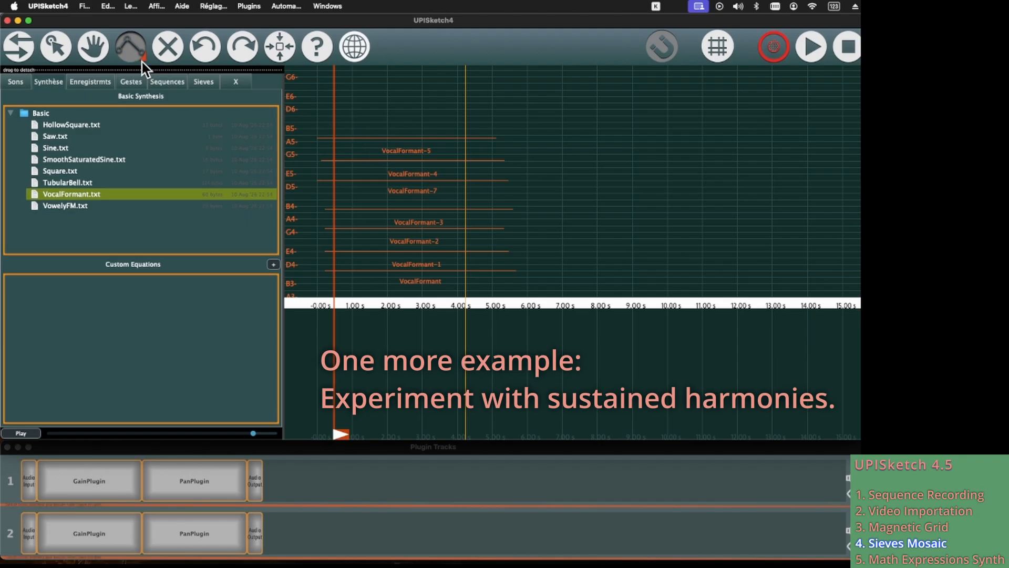
pyautogui.moveTo(316, 120); pyautogui.dragTo(505, 121)
pyautogui.moveTo(333, 100); pyautogui.dragTo(339, 100)
pyautogui.moveTo(500, 99); pyautogui.dragTo(501, 99)
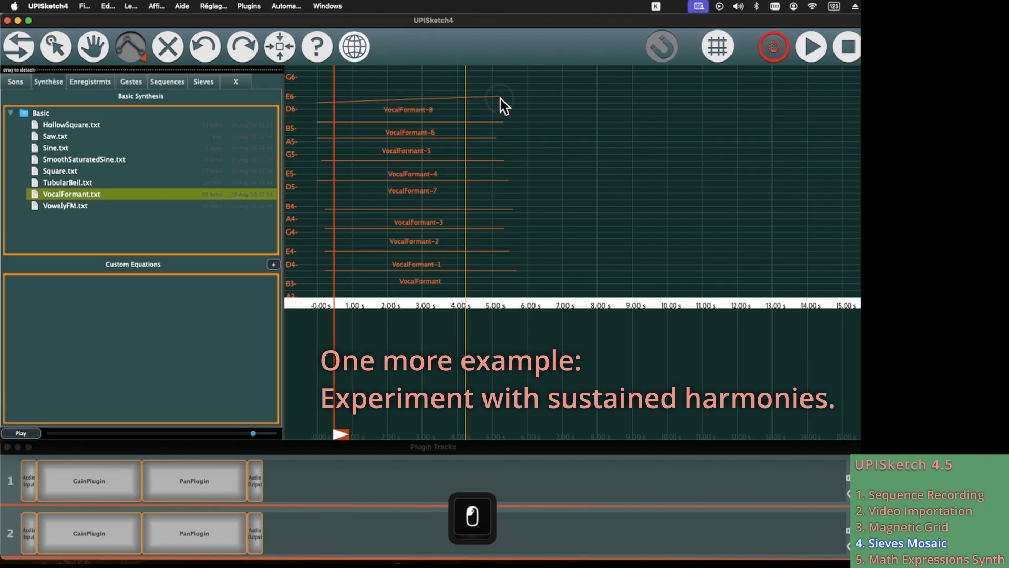
# Step: Lower the end point of the VocalFormant-8 line to about D#6 to level it
pyautogui.click(61, 36)
pyautogui.click(488, 109)
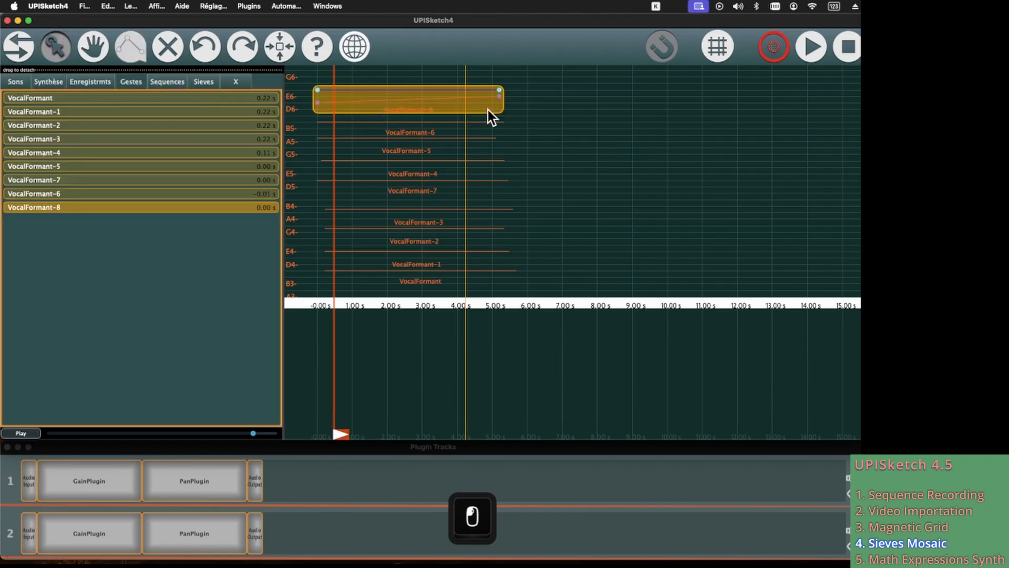
pyautogui.moveTo(500, 99); pyautogui.dragTo(500, 103)
pyautogui.click(580, 131)
pyautogui.click(438, 99)
pyautogui.moveTo(440, 105); pyautogui.dragTo(368, 201)
# Step: Nudge VocalFormant-3 up to B4 and VocalFormant-2 up to G#4
pyautogui.scroll(3, 367, 200)
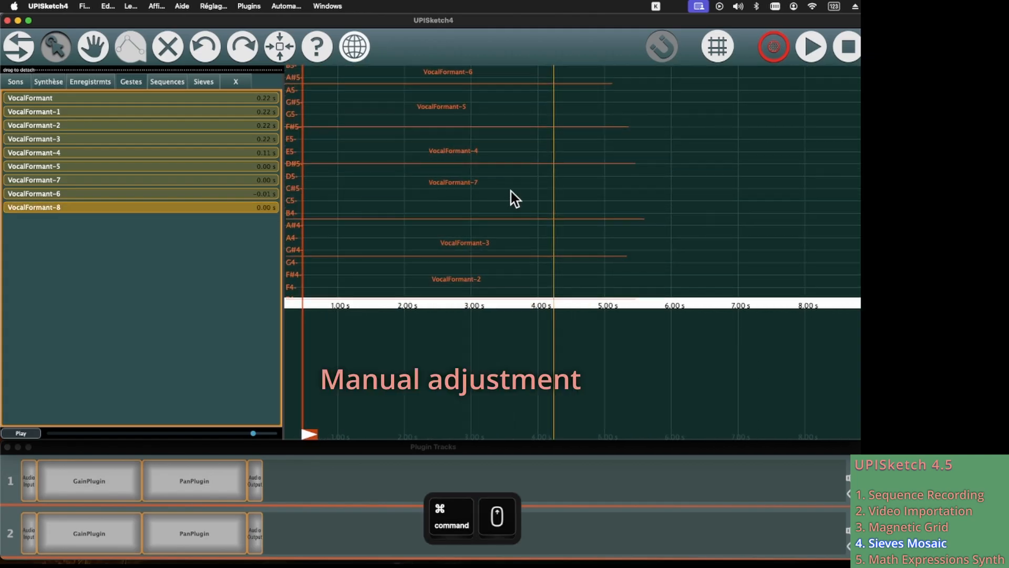
pyautogui.click(516, 239)
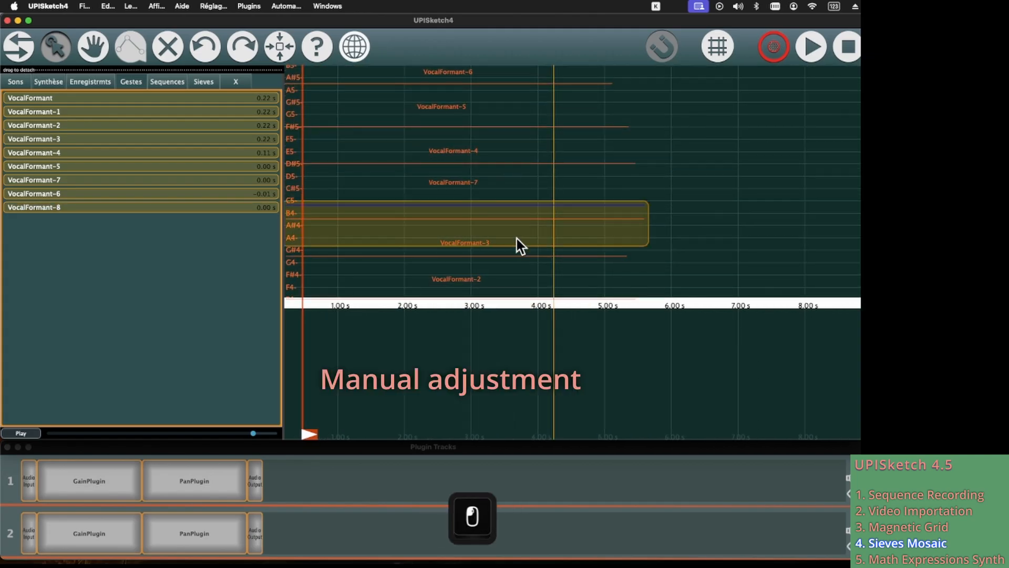
pyautogui.click(415, 226)
pyautogui.press('Up')
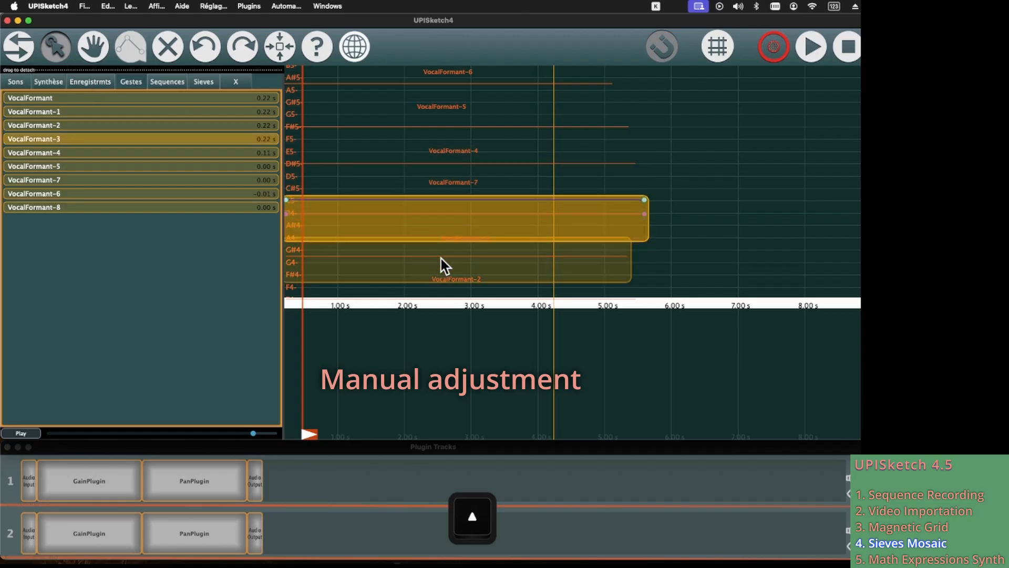
pyautogui.click(440, 259)
pyautogui.press('Up')
pyautogui.press('Up')
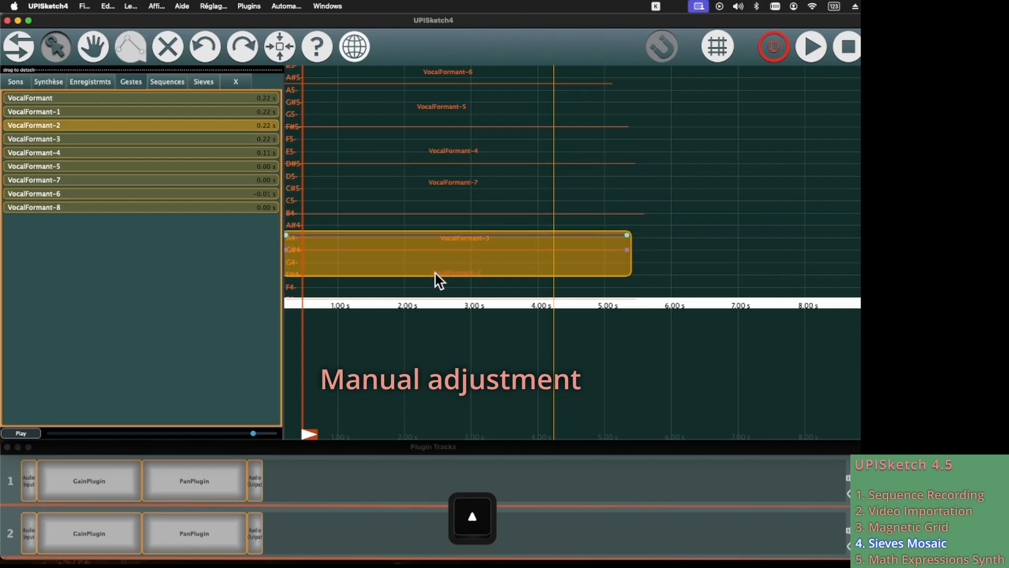
# Step: Nudge VocalFormant-5 down to A5 and move the play start to about 2.7 s
pyautogui.scroll(-2, 434, 273)
pyautogui.scroll(-7, 380, 238)
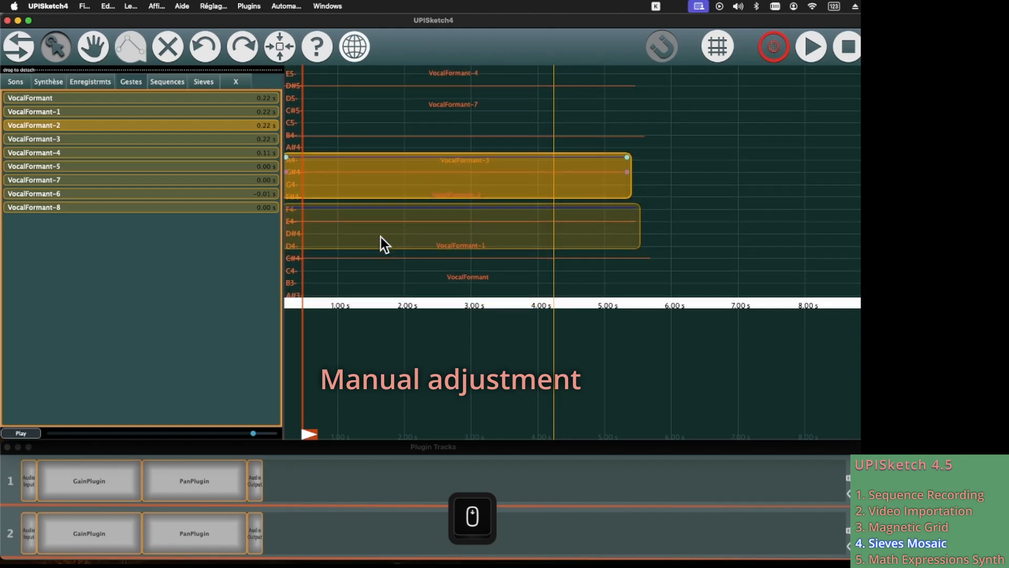
pyautogui.scroll(12, 380, 238)
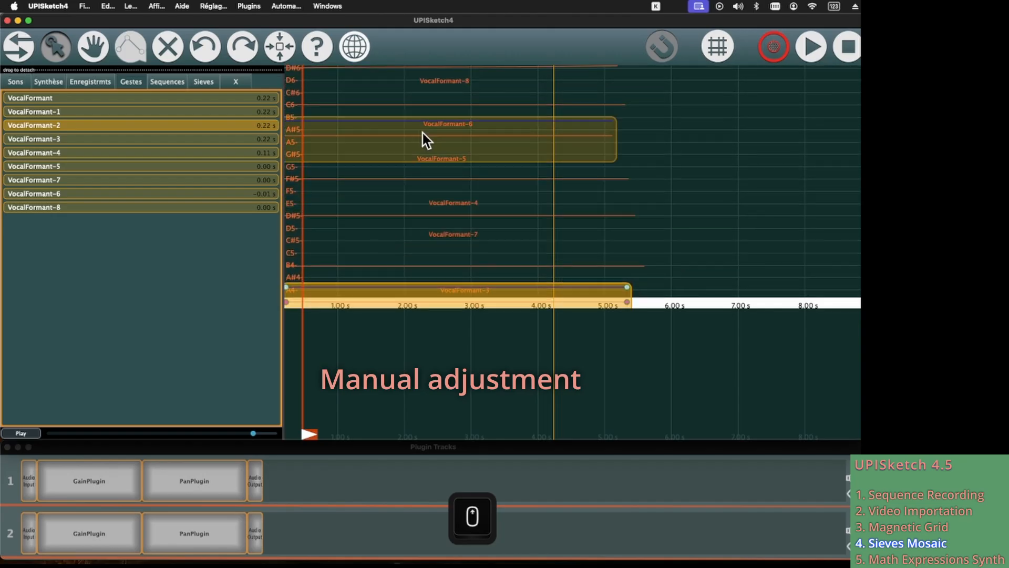
pyautogui.moveTo(303, 252); pyautogui.dragTo(514, 245)
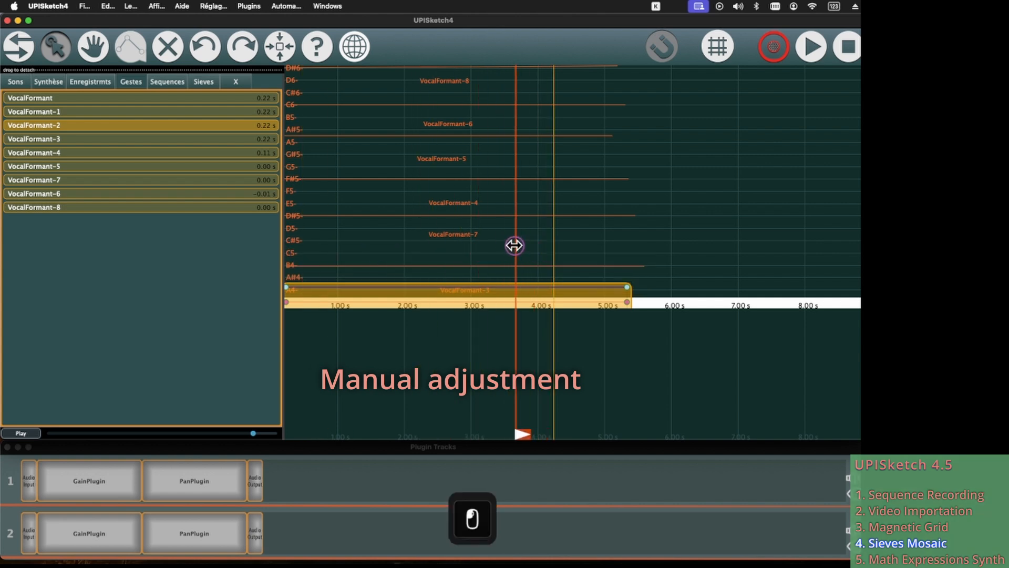
pyautogui.click(496, 149)
pyautogui.press('Down')
pyautogui.press('Down')
pyautogui.press('Down')
pyautogui.moveTo(514, 153); pyautogui.dragTo(451, 167)
# Step: Raise VocalFormant-8 to E6 and play the whole chord from 0 s
pyautogui.scroll(-5, 438, 172)
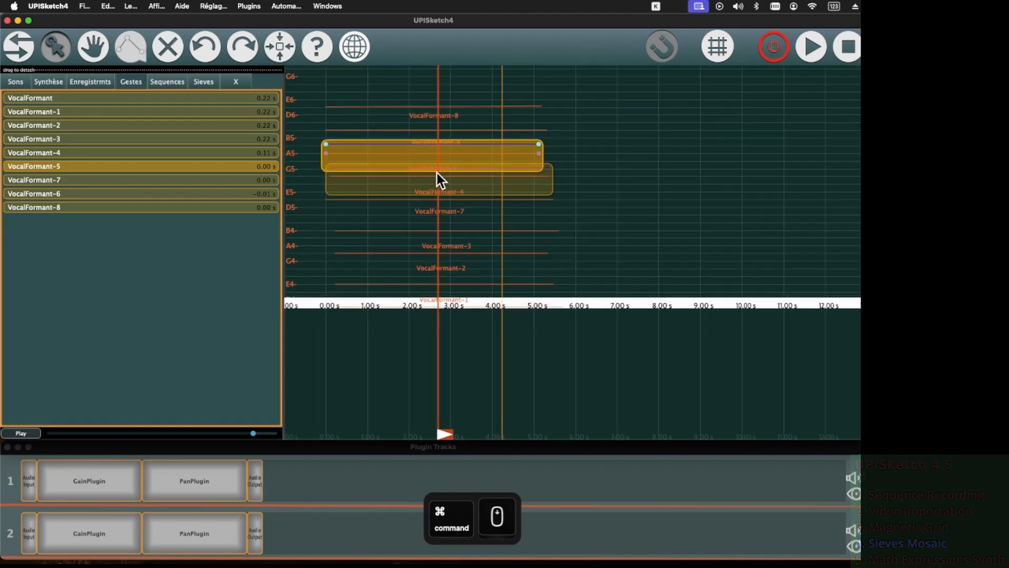
pyautogui.click(312, 298)
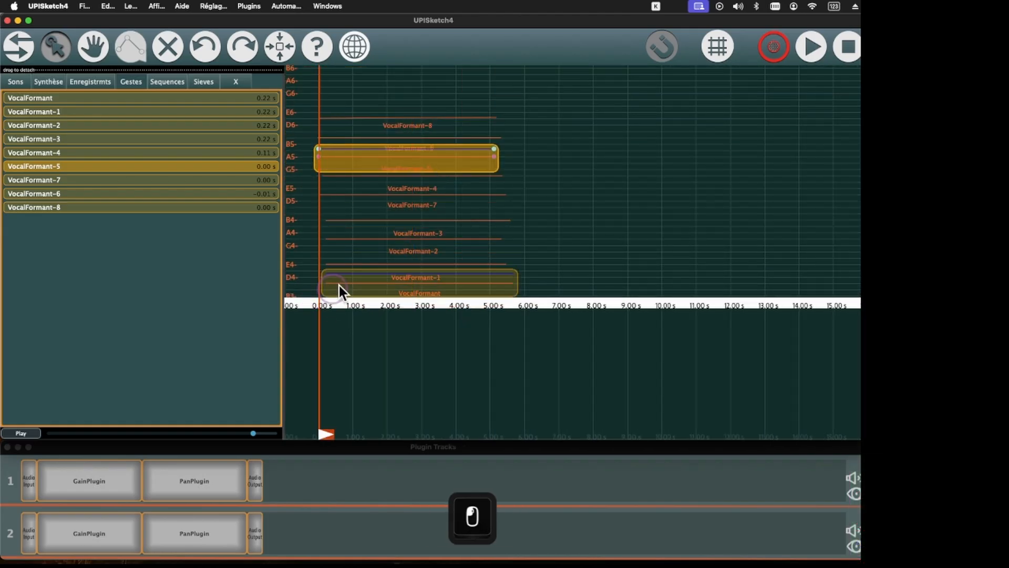
pyautogui.click(431, 120)
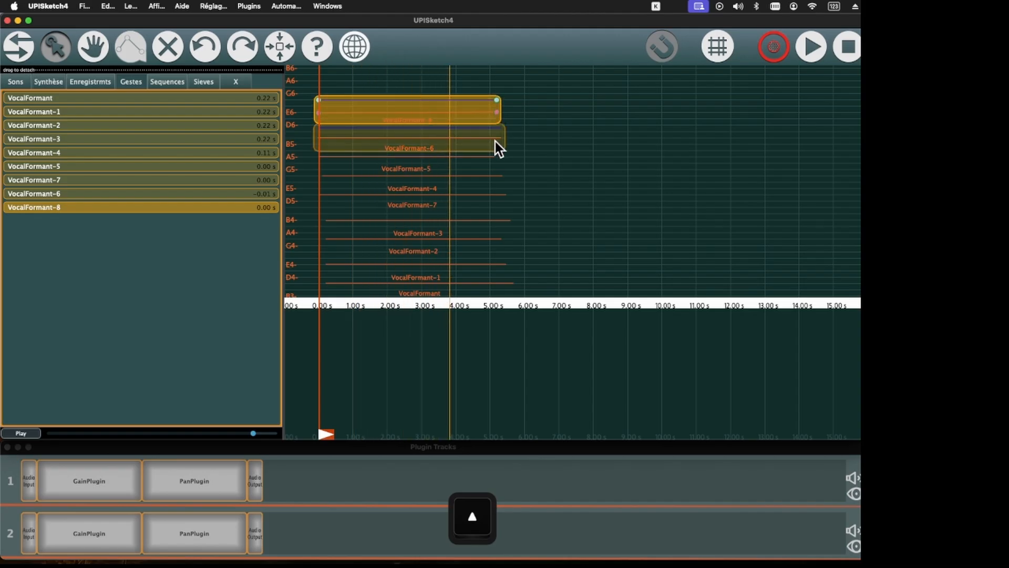
pyautogui.press('Down')
pyautogui.press('space')
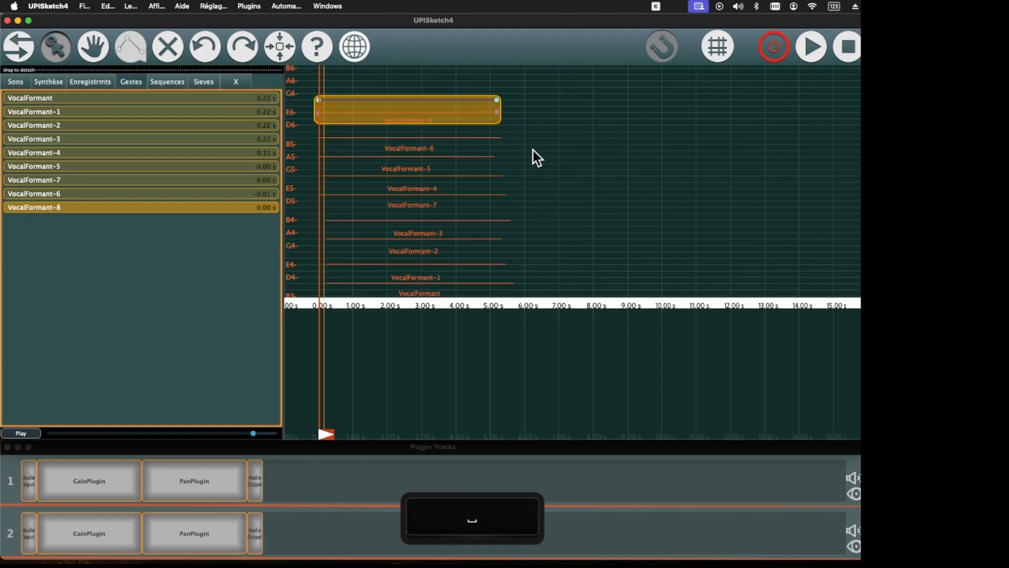
# Step: Shift the VocalFormant-1 and VocalFormant gestures earlier so both start at 0.00 s
pyautogui.click(368, 271)
pyautogui.hotkey('shift', 'Right')
pyautogui.hotkey('shift', 'Left')
pyautogui.hotkey('shift', 'Left')
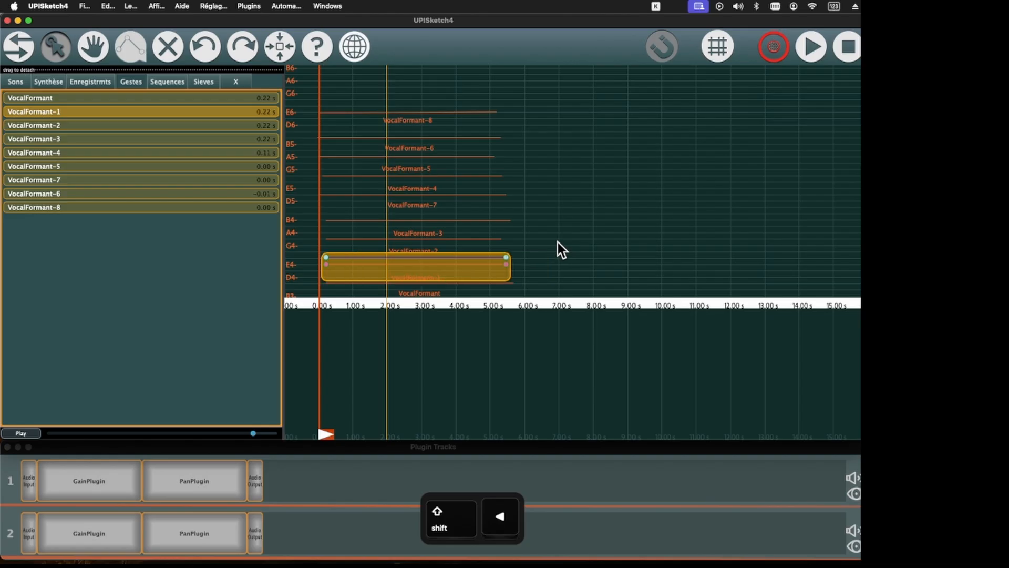
pyautogui.click(468, 283)
pyautogui.hotkey('shift', 'Left')
pyautogui.moveTo(346, 303); pyautogui.dragTo(317, 294)
# Step: Shift the VocalFormant-2 and VocalFormant-3 gestures earlier so both start at 0.00 s
pyautogui.click(372, 241)
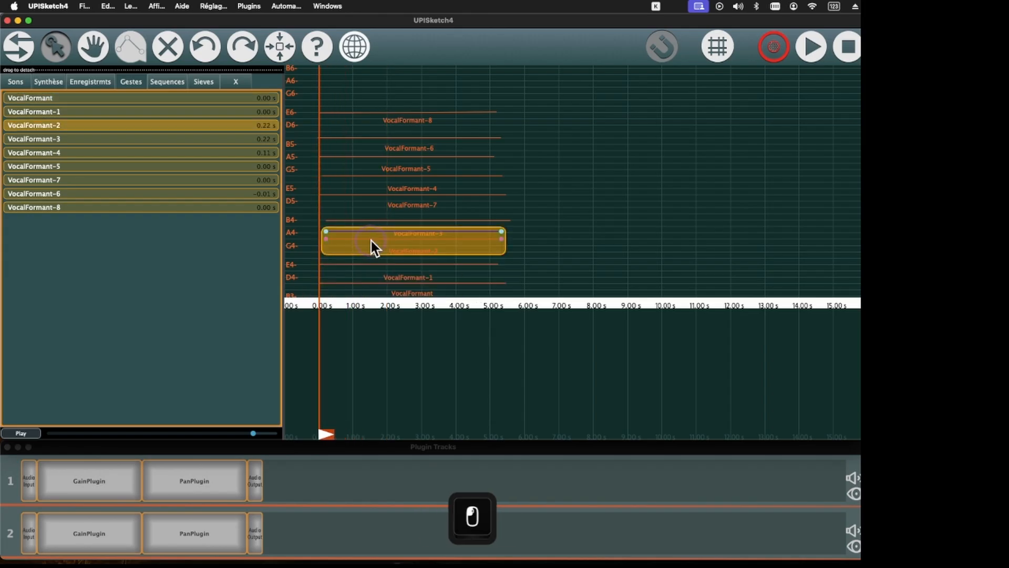
pyautogui.hotkey('shift', 'Left')
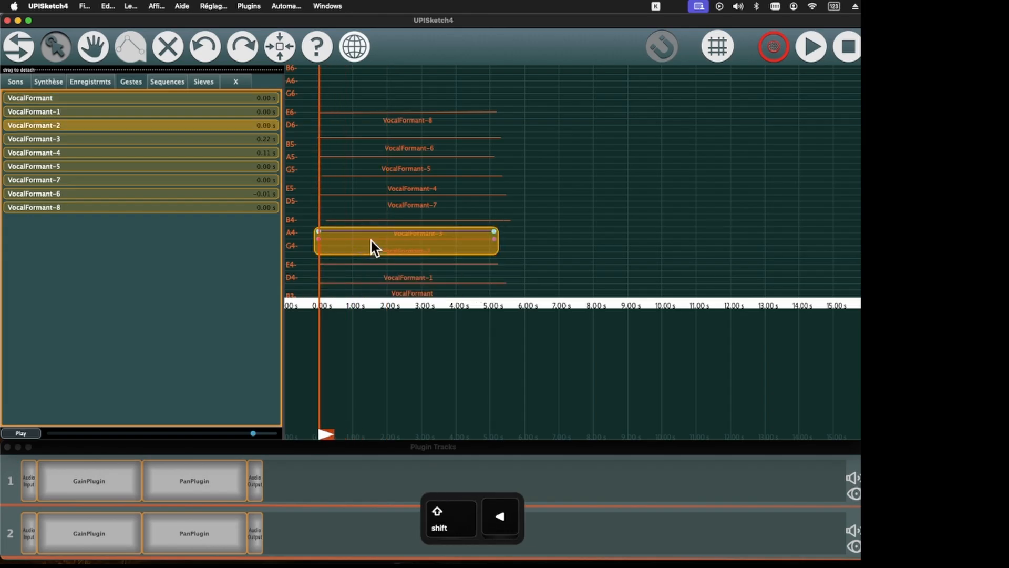
pyautogui.click(365, 225)
pyautogui.hotkey('shift', 'Left')
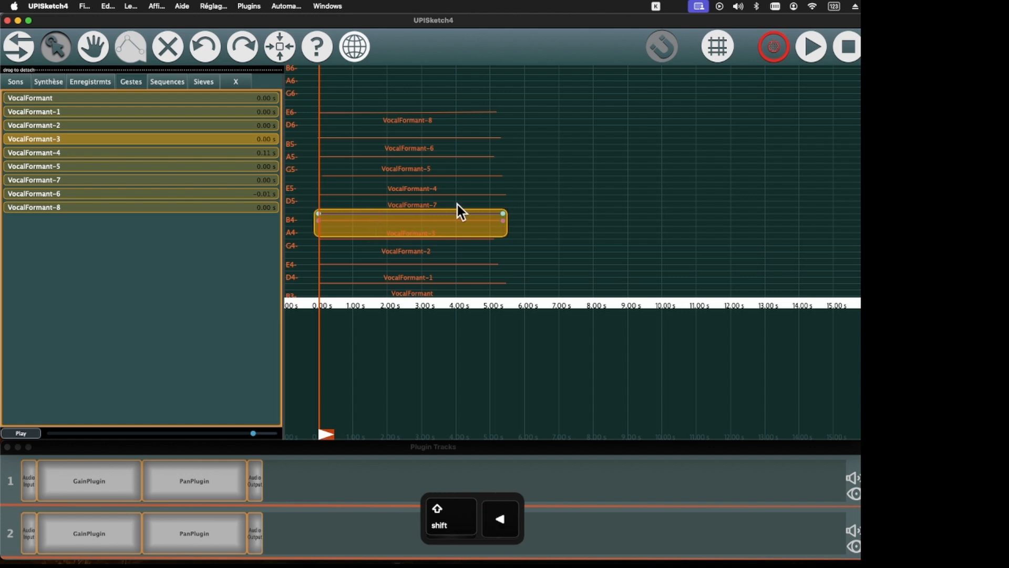
# Step: Play the aligned chord from 0 s and stop at about 2.7 s
pyautogui.click(576, 157)
pyautogui.press('space')
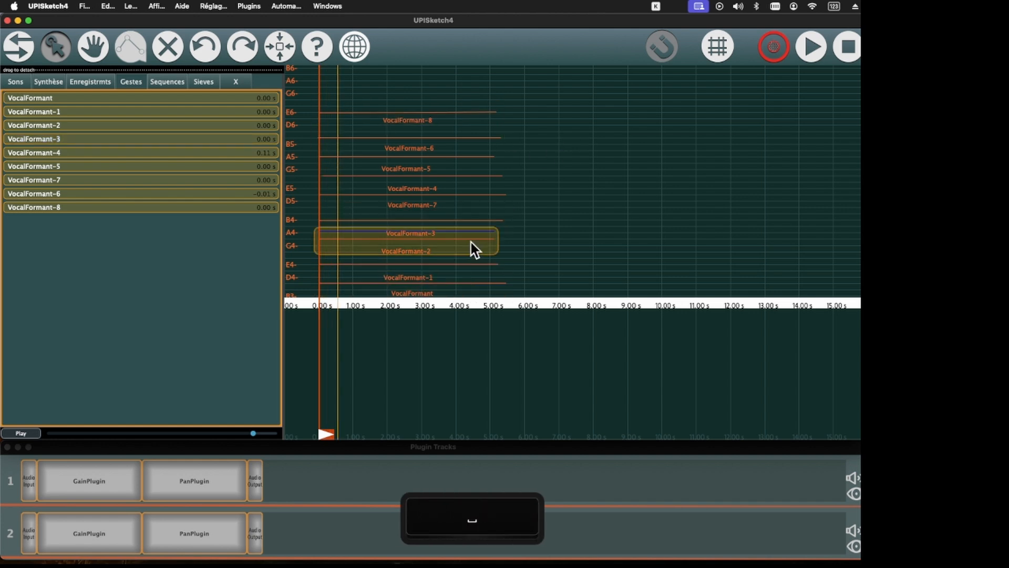
pyautogui.press('space')
# Step: Show the sieves and delete the Wyschne custom sieve that starts at 8 s
pyautogui.moveTo(550, 84); pyautogui.dragTo(266, 311)
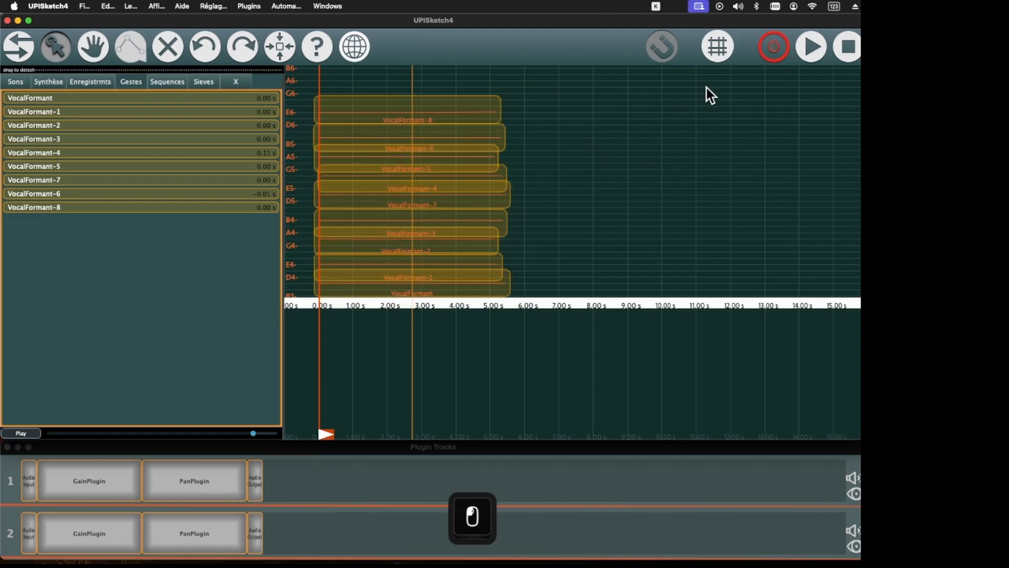
pyautogui.click(715, 54)
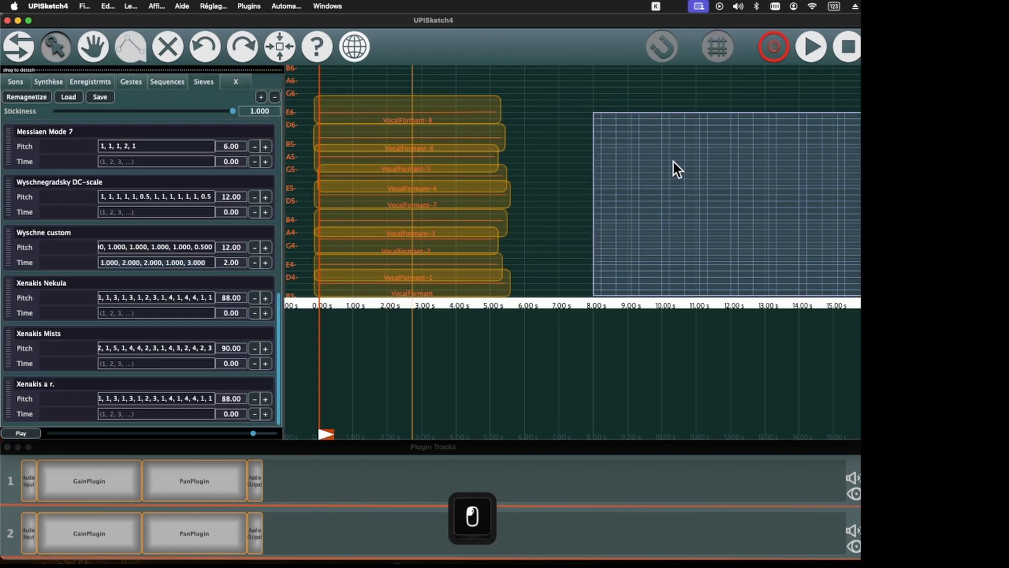
pyautogui.click(656, 175)
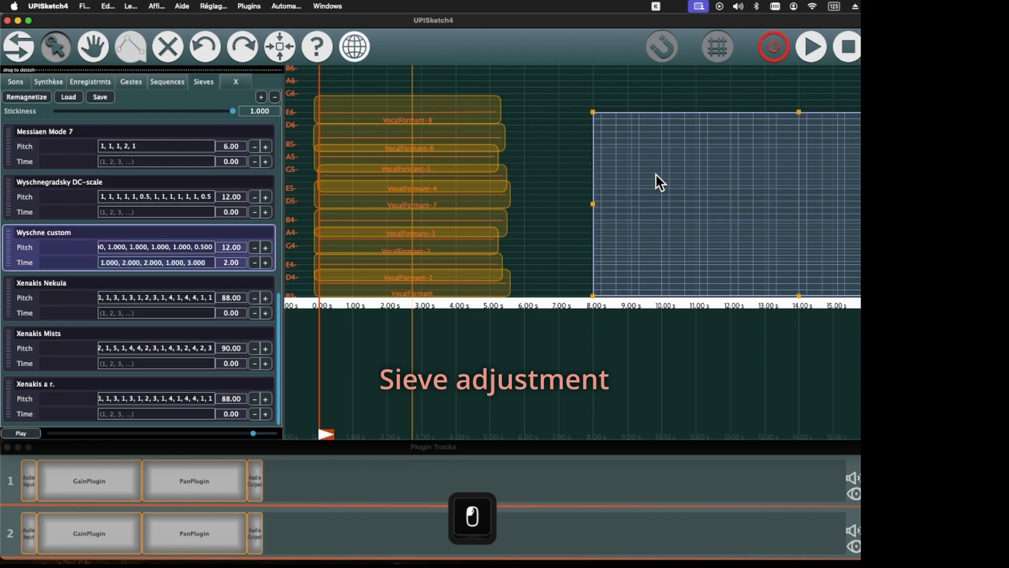
pyautogui.press('Delete')
# Step: Place a new Wyschne custom sieve over the chord, spanning 0 to 6 s and from G6 down to about B3
pyautogui.moveTo(9, 252); pyautogui.dragTo(544, 146)
pyautogui.moveTo(579, 180); pyautogui.dragTo(325, 178)
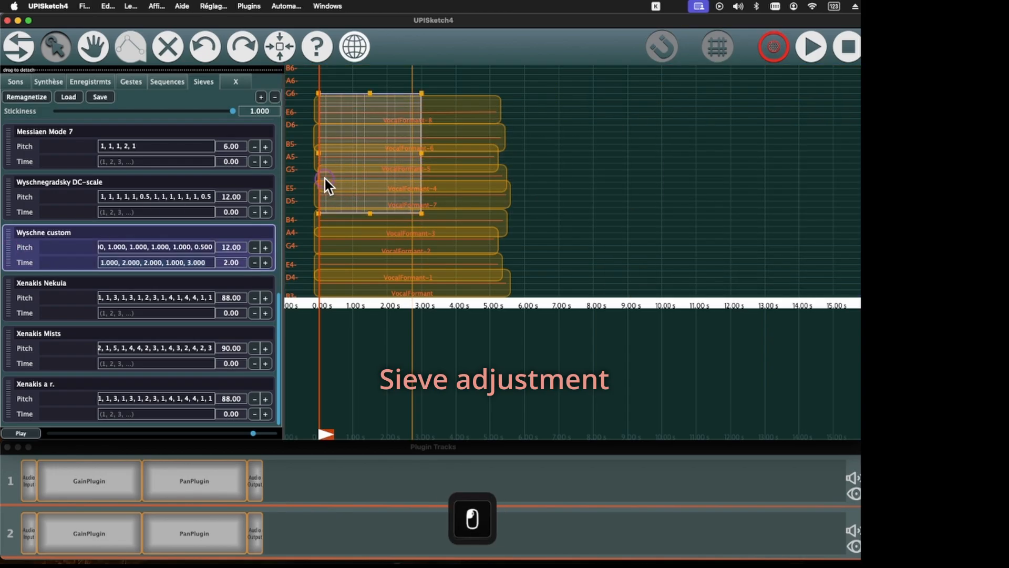
pyautogui.moveTo(422, 213); pyautogui.dragTo(533, 297)
# Step: Snap all the VocalFormant gestures to the Wyschne custom sieve and play the adjusted chord from 0 s
pyautogui.click(582, 84)
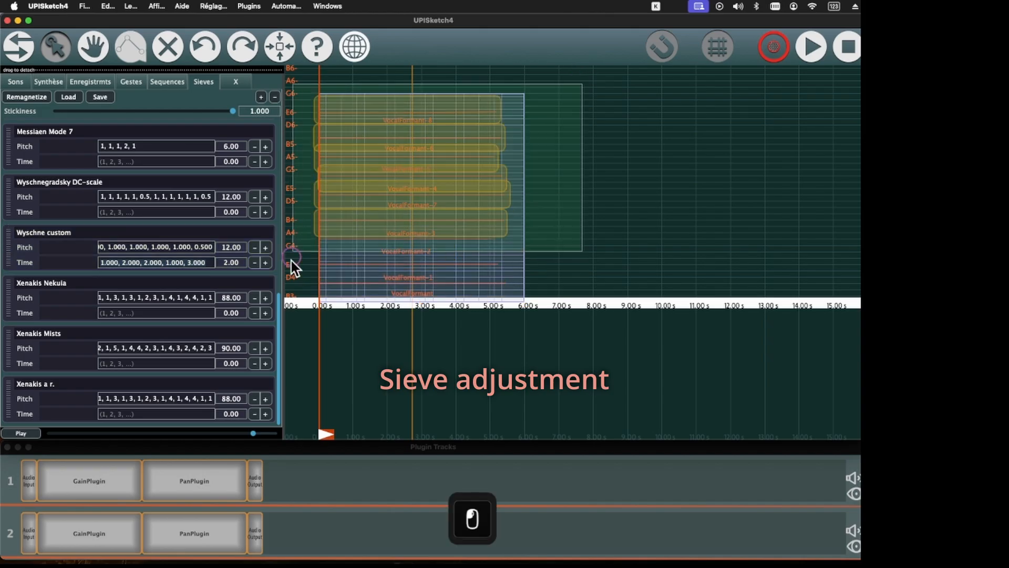
pyautogui.rightClick(482, 111)
pyautogui.moveTo(410, 185)
pyautogui.click(540, 184)
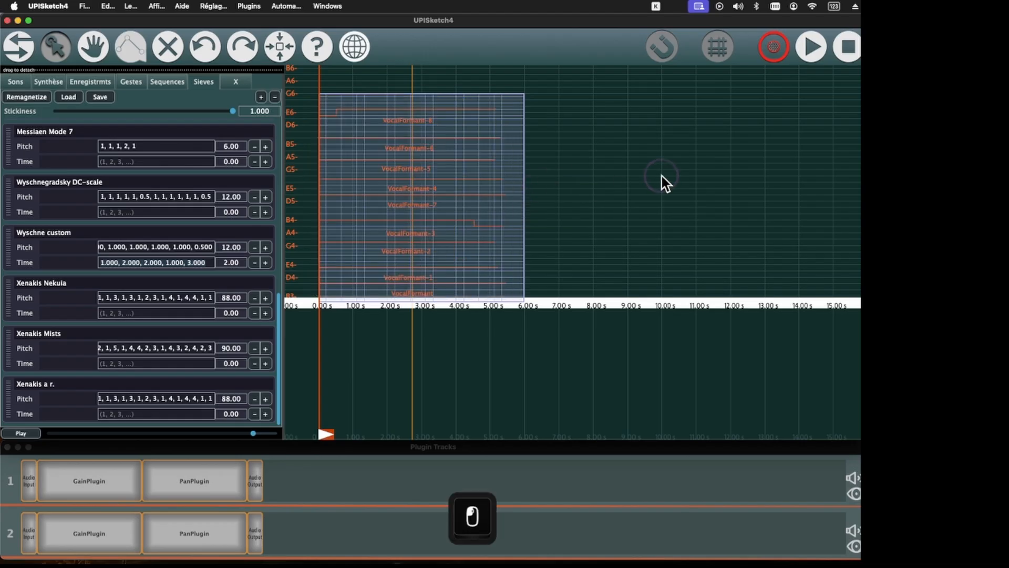
pyautogui.press('Return')
pyautogui.press('space')
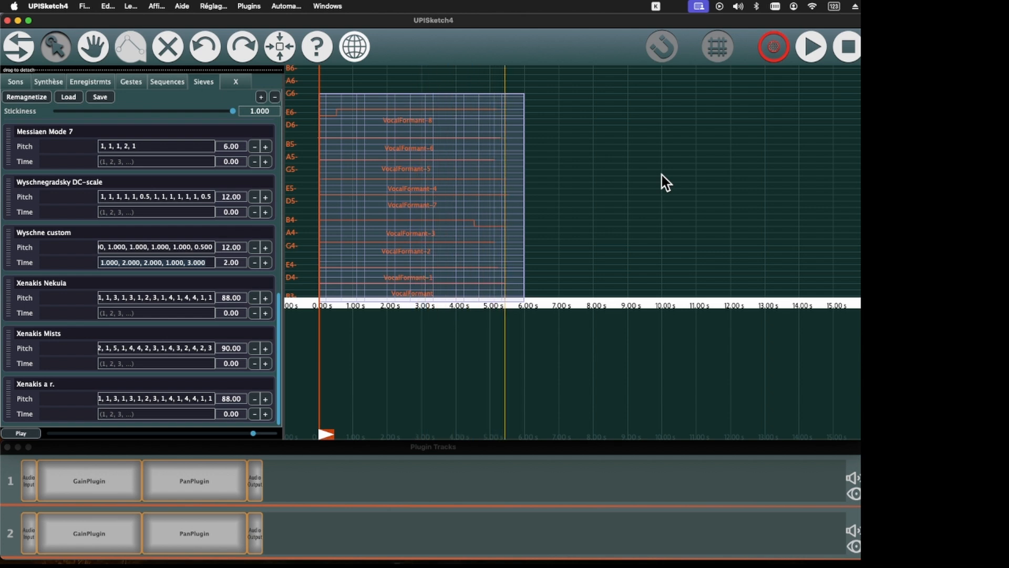
pyautogui.press('space')
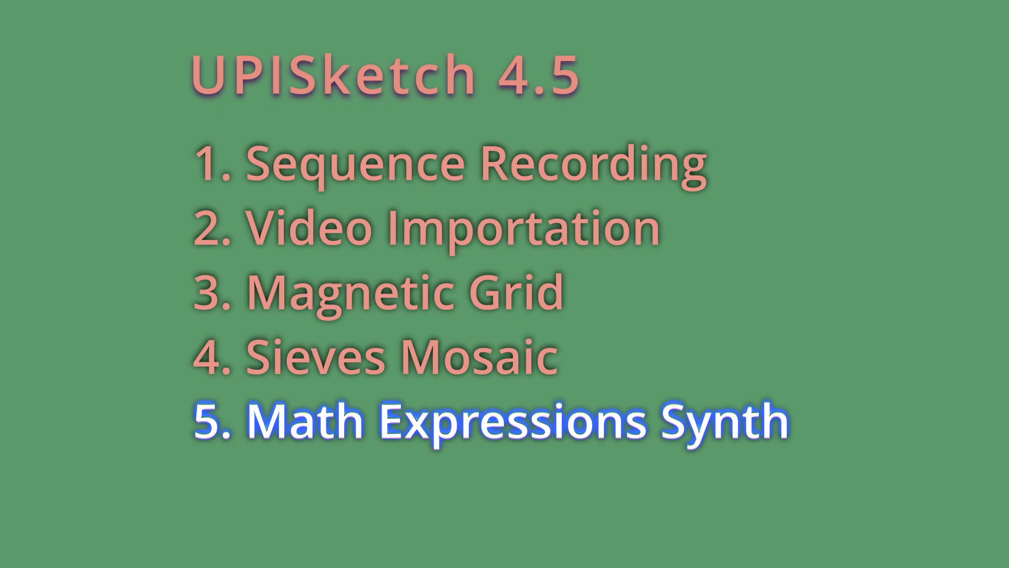
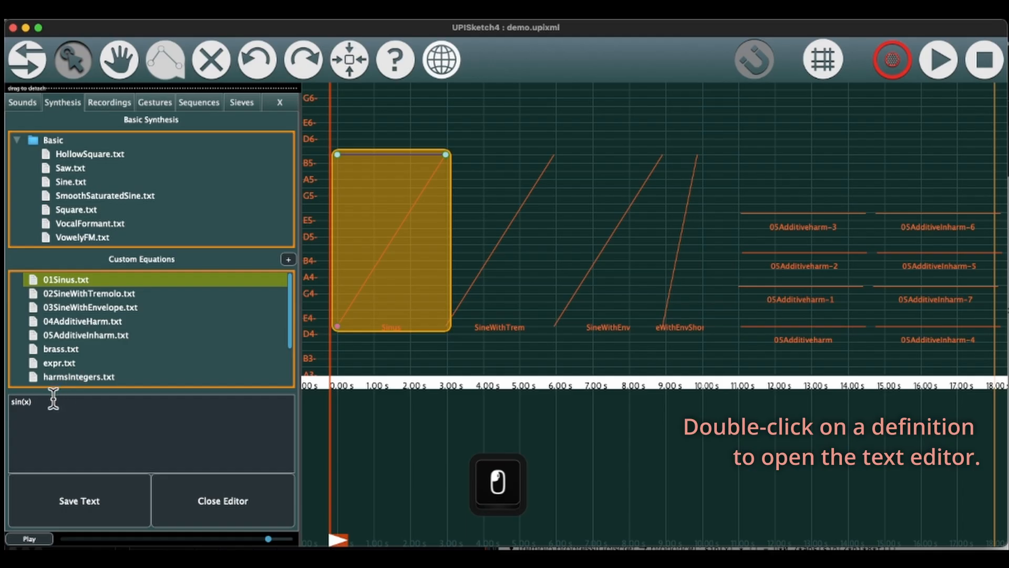
# Step: Save the sin(x) definition in 01Sinus.txt and apply it to the Sinus gesture
pyautogui.click(75, 491)
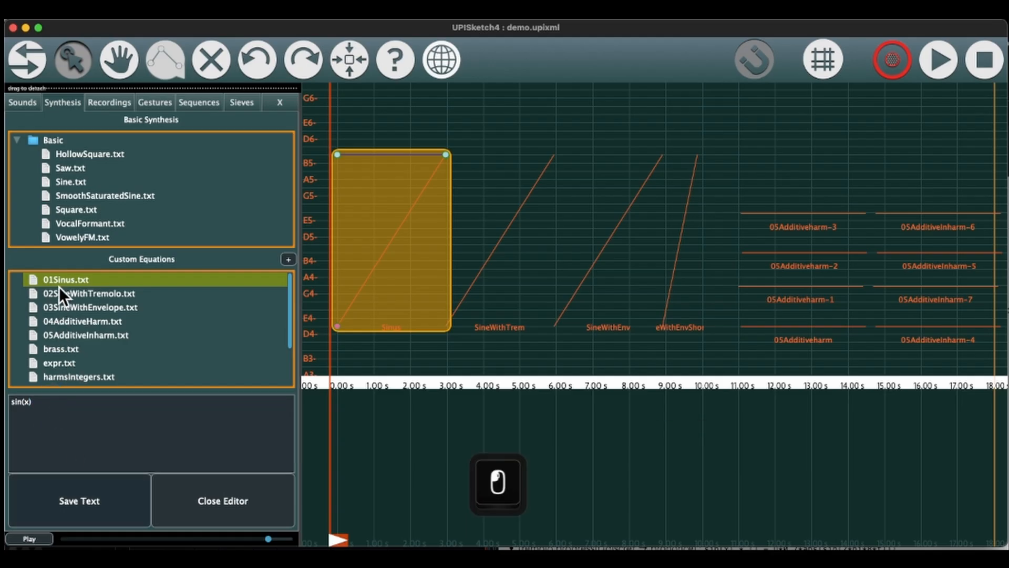
pyautogui.moveTo(168, 270); pyautogui.dragTo(393, 213)
# Step: Play the Sinus gesture from 0 s and stop at about 3 s
pyautogui.click(339, 377)
pyautogui.press('space')
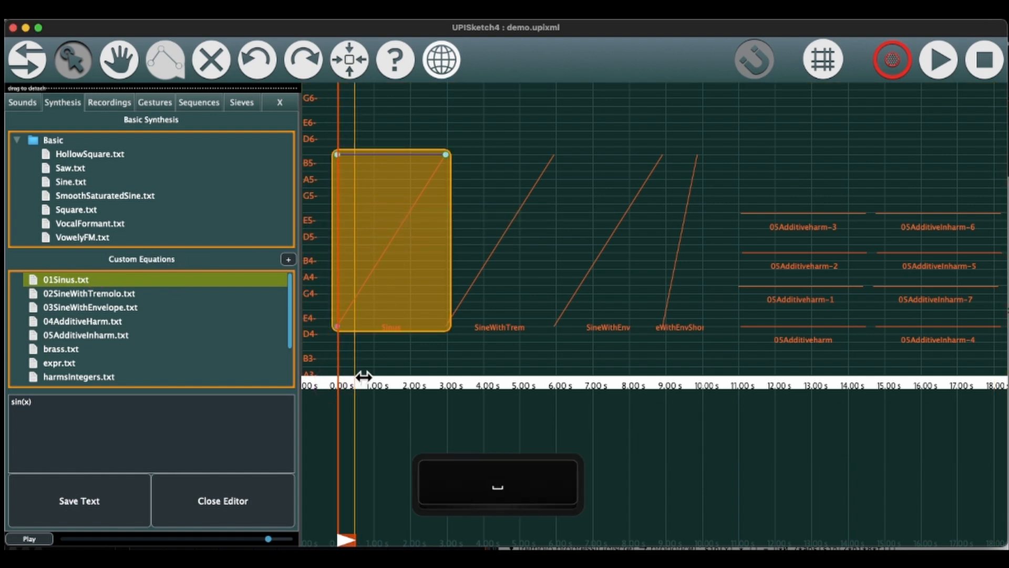
pyautogui.press('space')
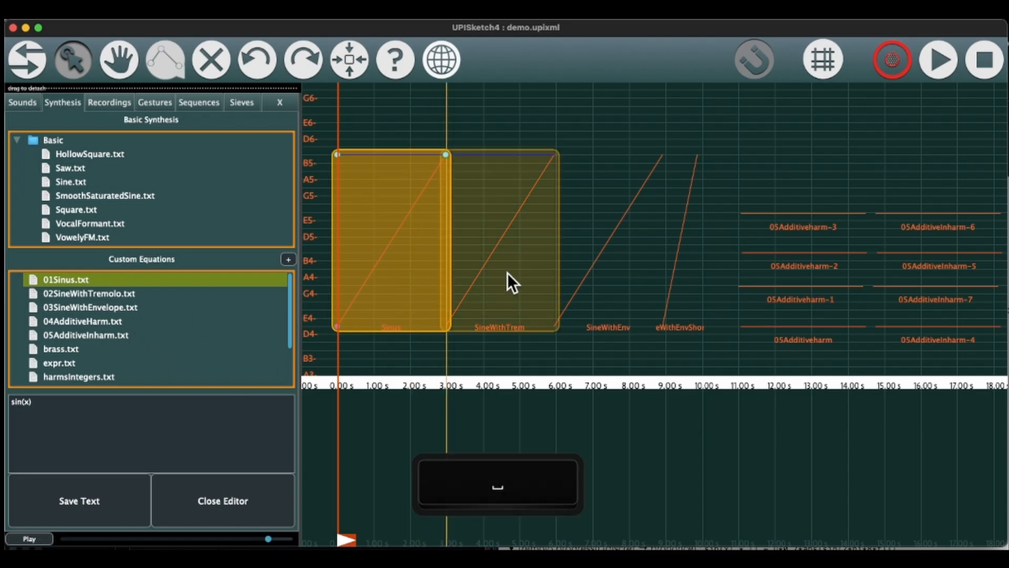
# Step: Open the 02SineWithTremolo.txt definition for the SineWithTrem gesture in the text editor and save it
pyautogui.click(525, 274)
pyautogui.click(103, 295)
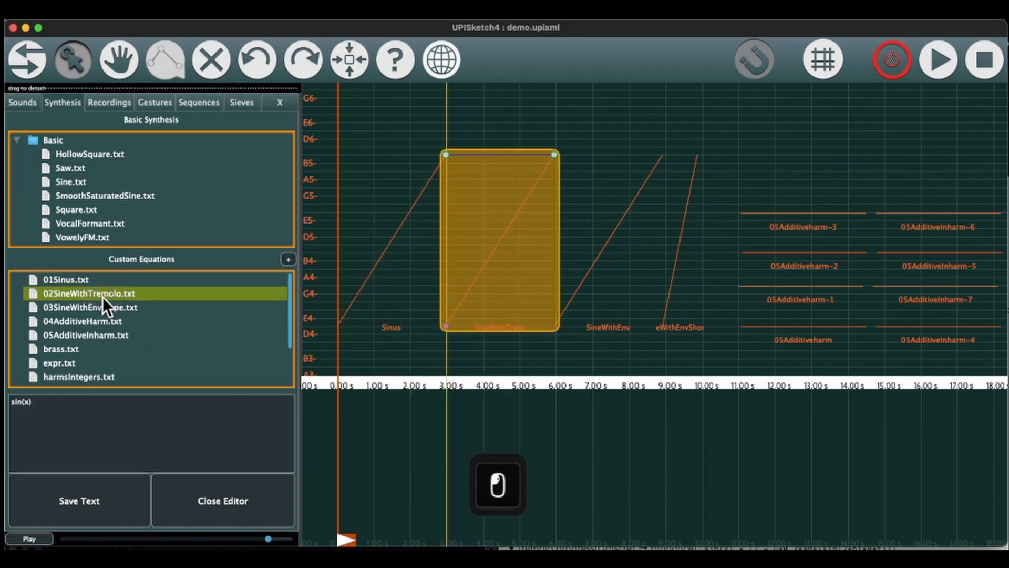
pyautogui.click(137, 402)
pyautogui.moveTo(137, 402); pyautogui.dragTo(7, 403)
pyautogui.click(137, 425)
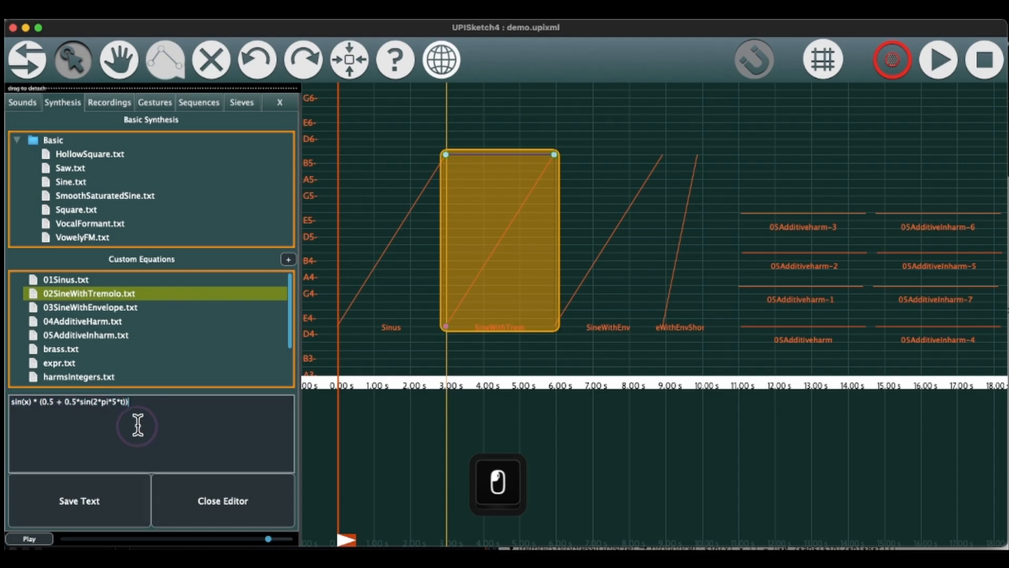
pyautogui.click(103, 491)
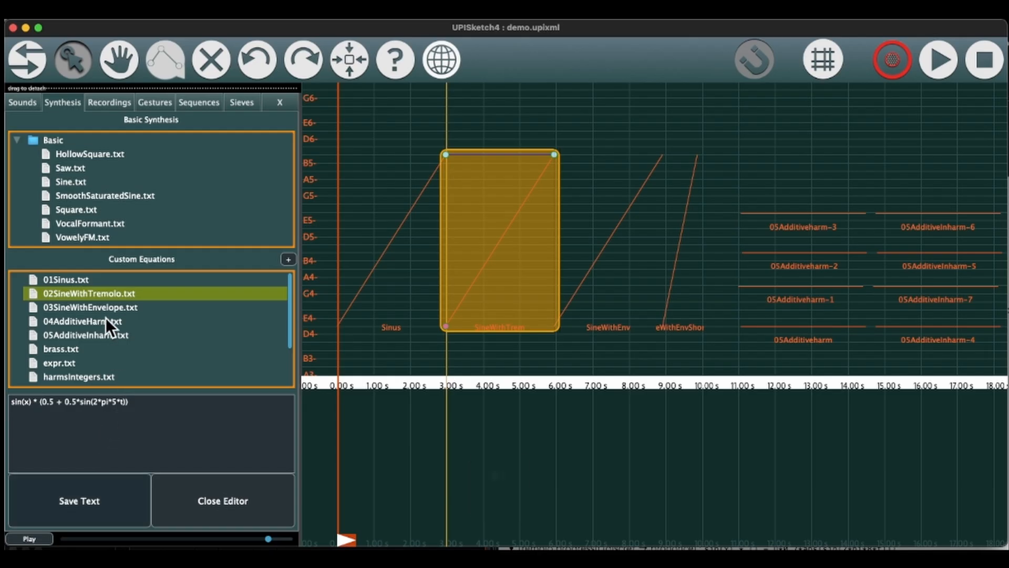
# Step: Apply 02SineWithTremolo.txt to the SineWithTrem gesture and play it from about 2.9 s
pyautogui.moveTo(112, 294); pyautogui.dragTo(486, 245)
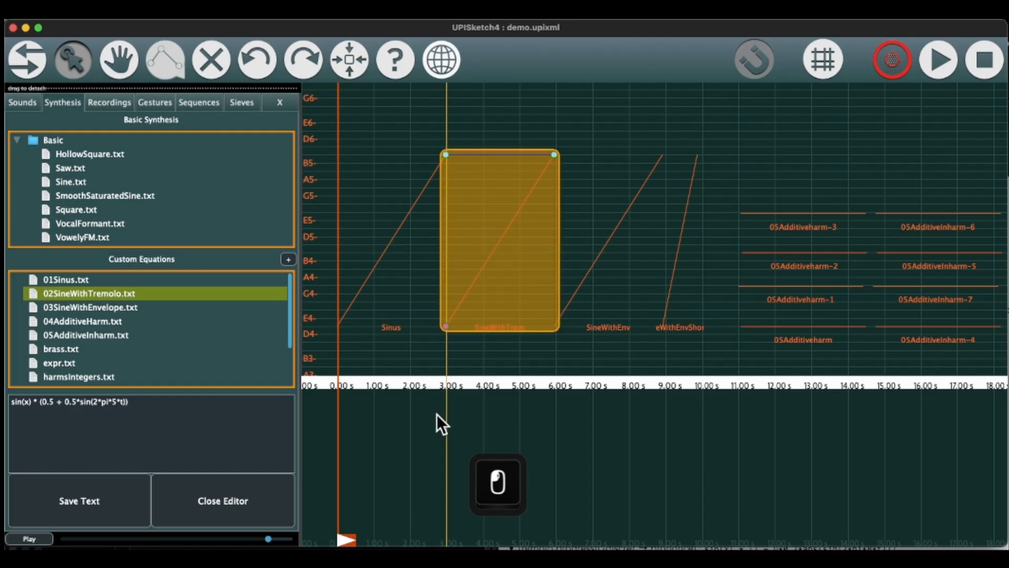
pyautogui.click(442, 386)
pyautogui.press('space')
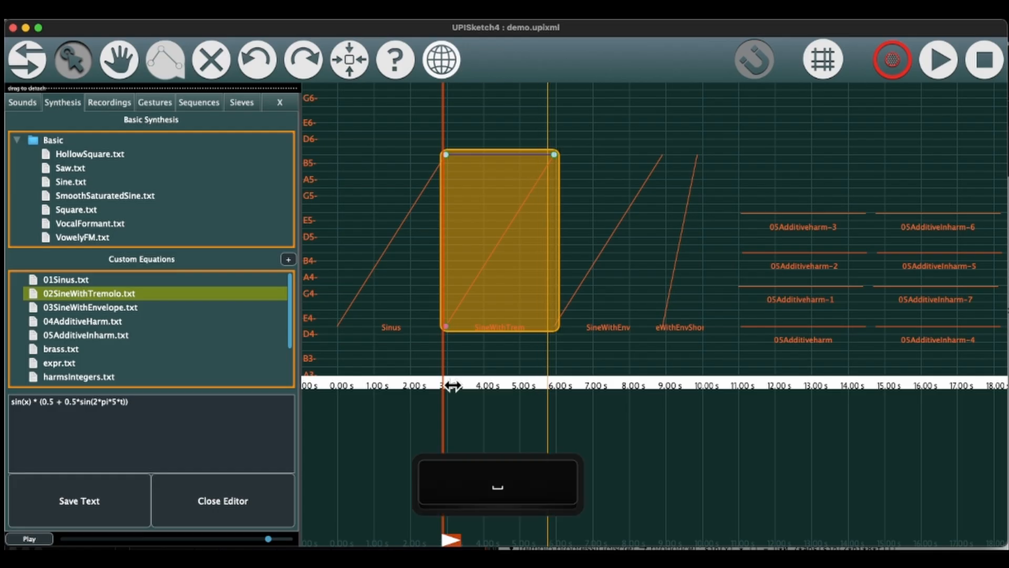
pyautogui.click(563, 386)
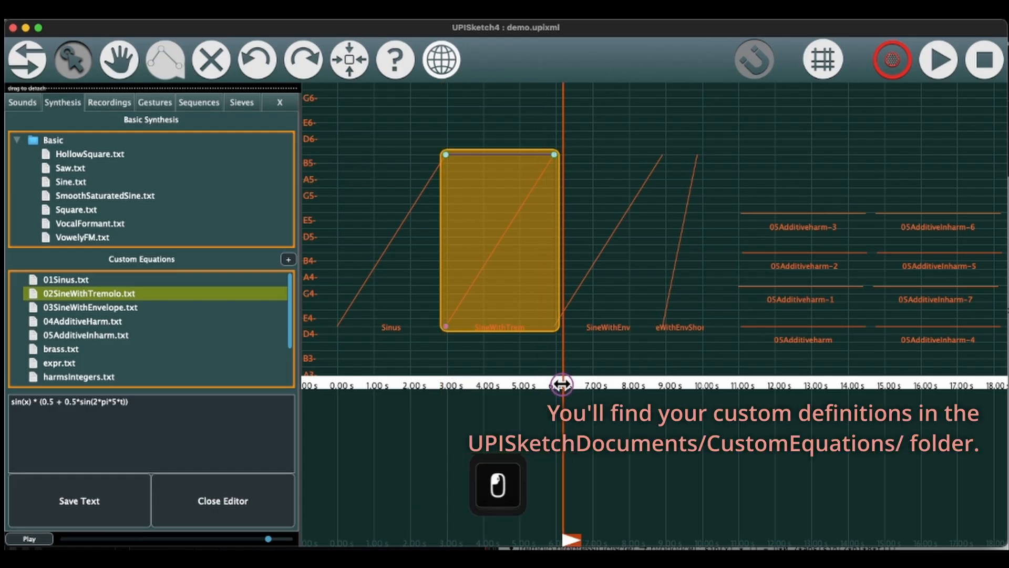
# Step: Open the 03SineWithEnvelope.txt definition for the SineWithEnv gesture in the text editor and save it
pyautogui.click(592, 273)
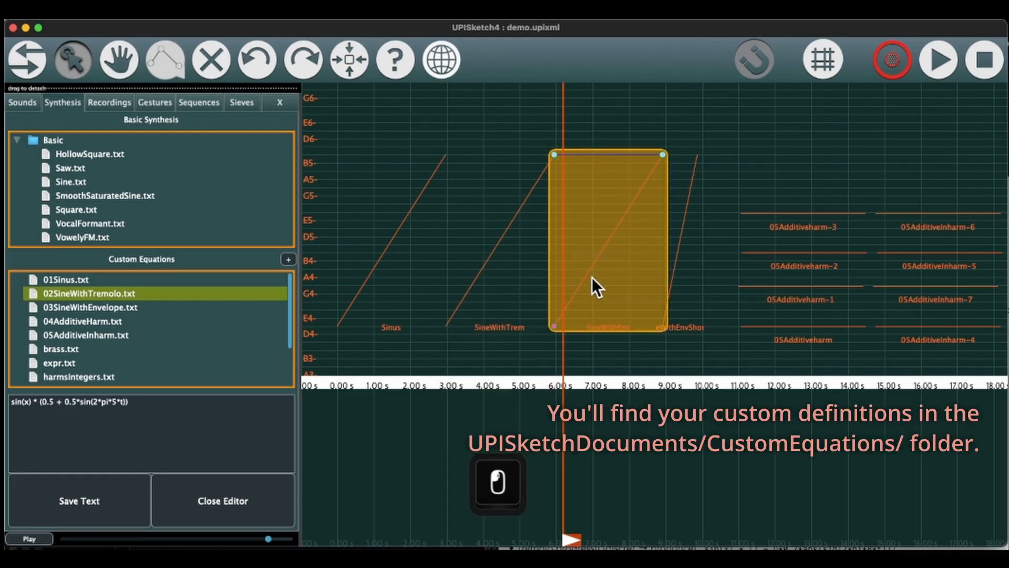
pyautogui.click(60, 305)
pyautogui.moveTo(111, 412); pyautogui.dragTo(9, 393)
pyautogui.click(158, 430)
pyautogui.click(102, 504)
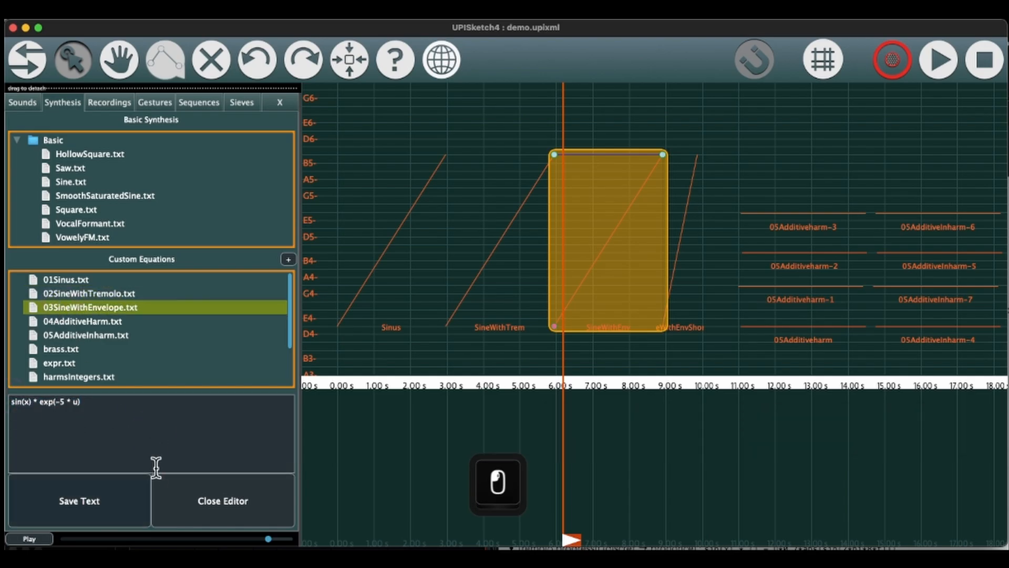
# Step: Apply 03SineWithEnvelope.txt to the SineWithEnv gesture and play it from about 6 s
pyautogui.moveTo(93, 310); pyautogui.dragTo(557, 327)
pyautogui.click(502, 337)
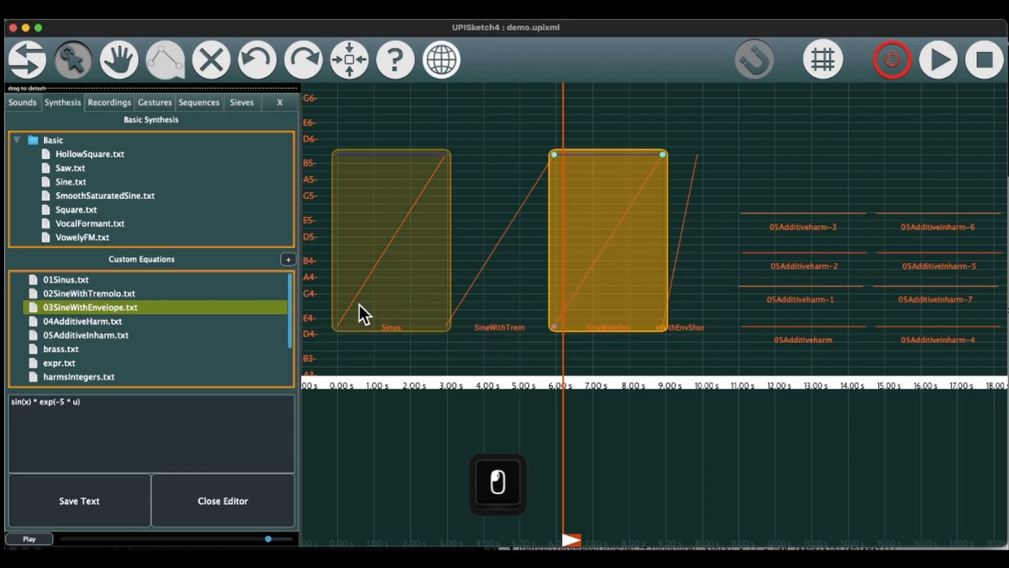
pyautogui.moveTo(115, 305); pyautogui.dragTo(580, 259)
pyautogui.click(556, 378)
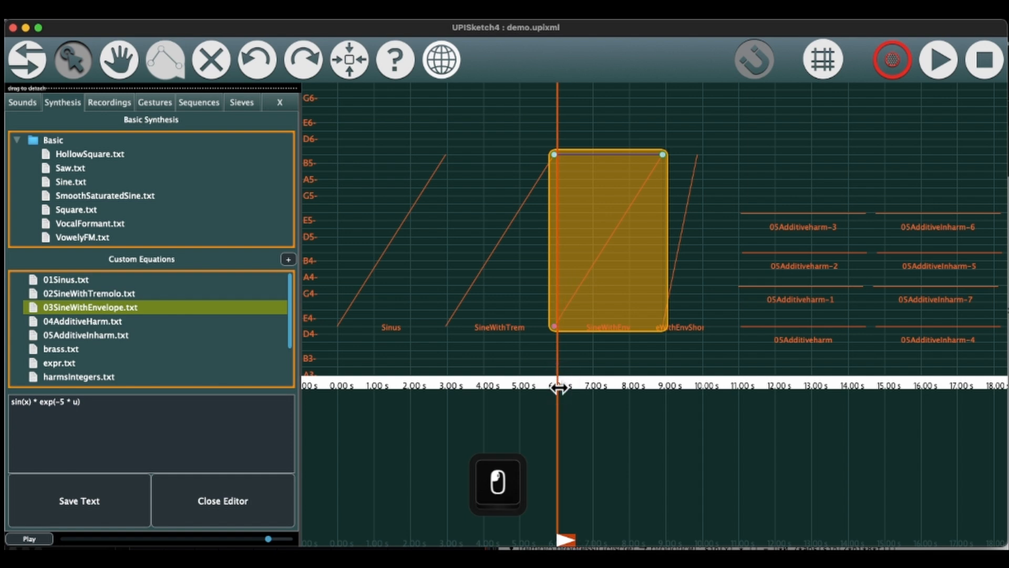
pyautogui.press('space')
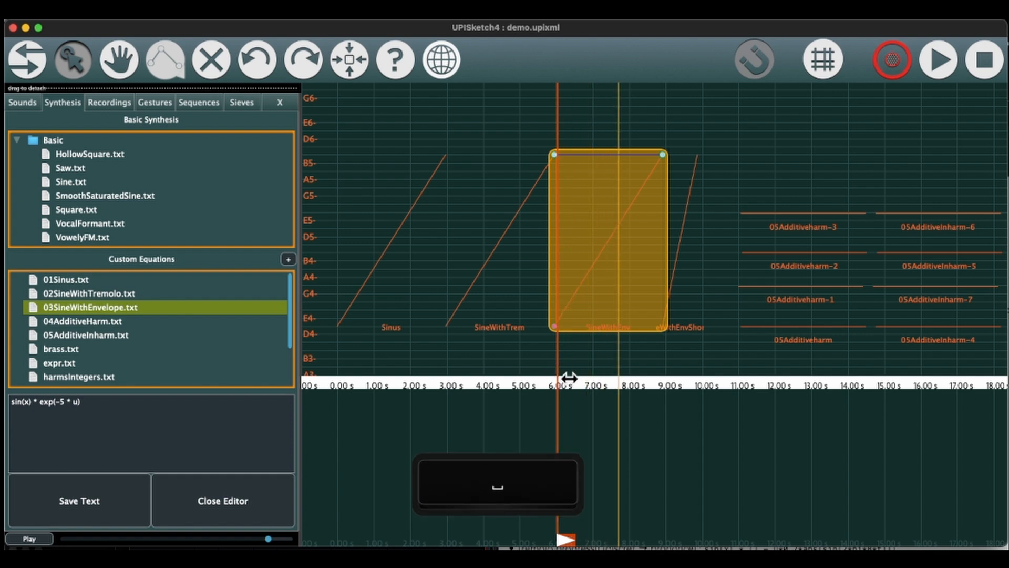
pyautogui.press('space')
# Step: Shift the short envelope gesture slightly later so it starts at about 9.1 s
pyautogui.click(688, 281)
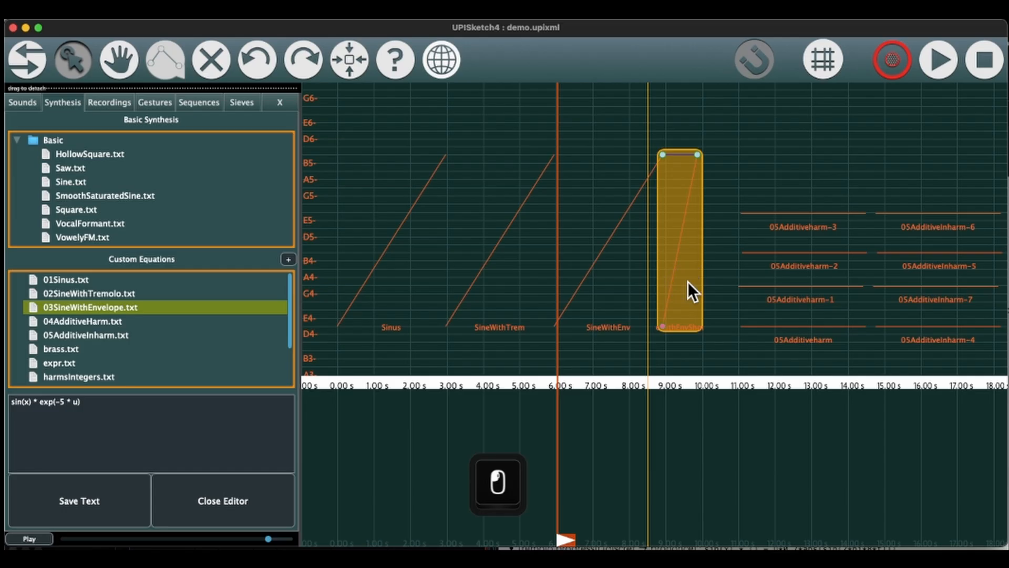
pyautogui.press('Right')
pyautogui.press('Right')
pyautogui.press('Right')
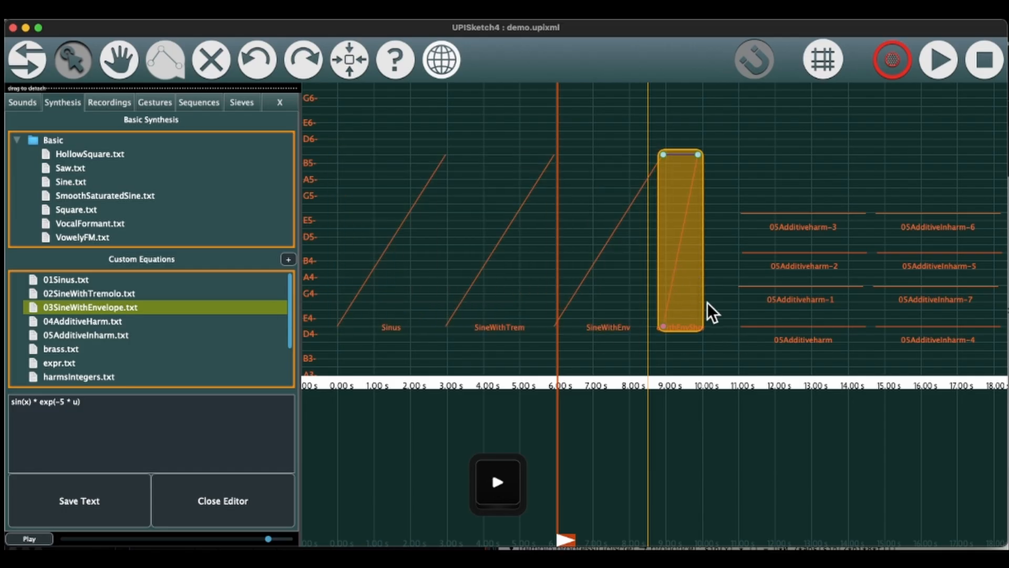
pyautogui.press('Right')
pyautogui.press('Right')
pyautogui.press('Right')
pyautogui.press('Right')
pyautogui.press('Right')
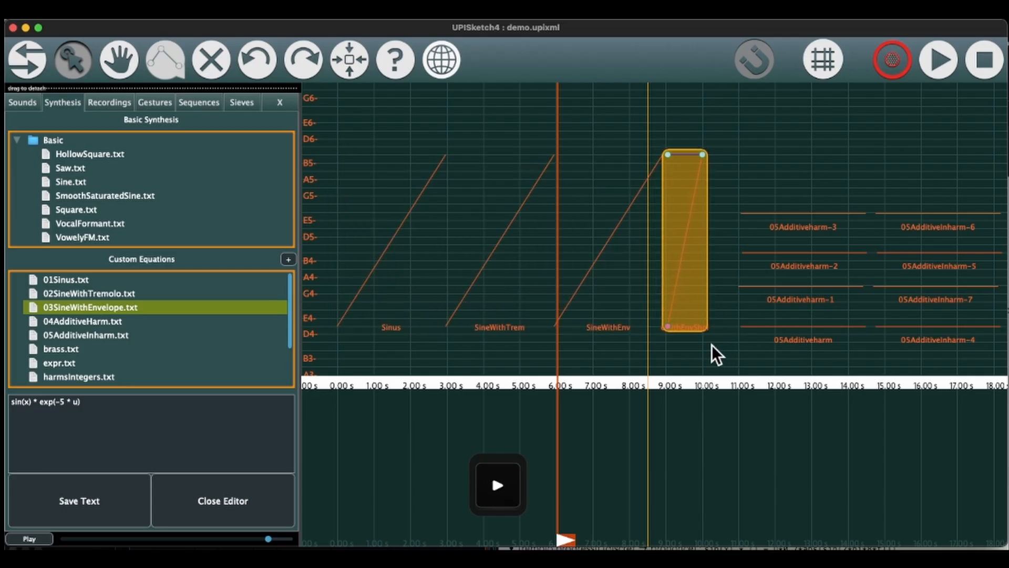
pyautogui.click(705, 296)
# Step: Apply 03SineWithEnvelope.txt to the short envelope gesture and play the envelope gestures from about 9 s and about 6 s
pyautogui.moveTo(103, 311); pyautogui.dragTo(648, 295)
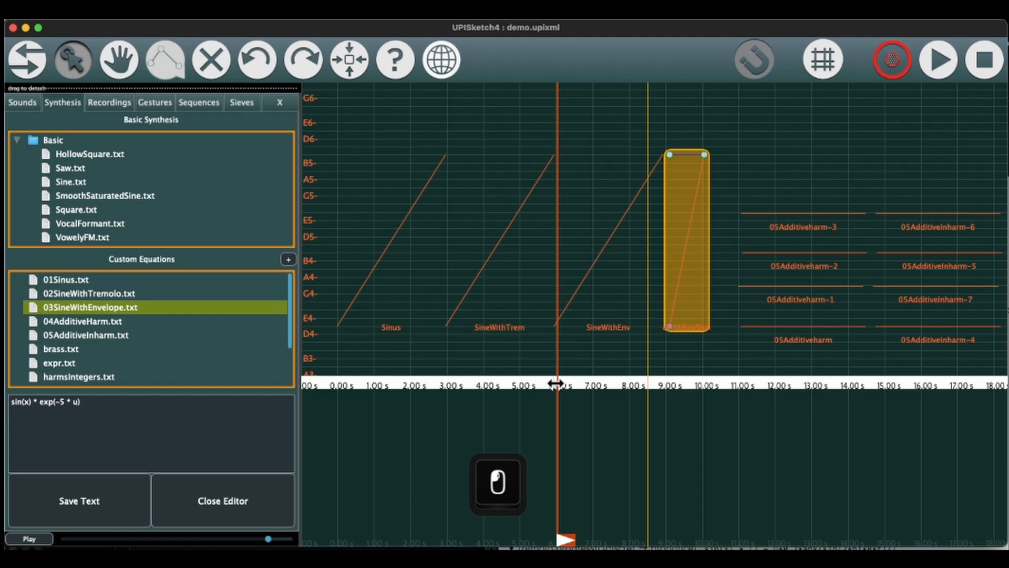
pyautogui.click(663, 386)
pyautogui.press('space')
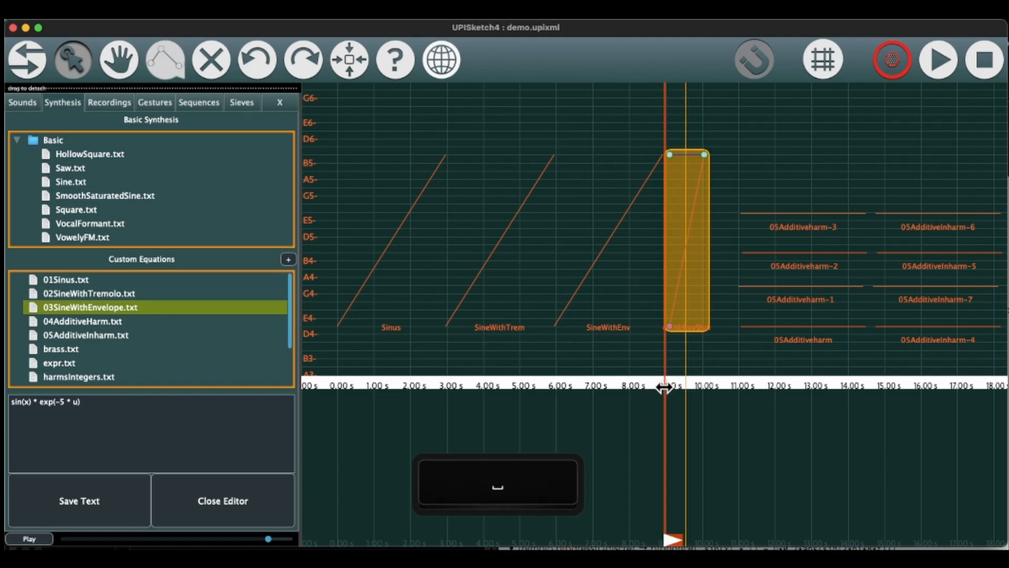
pyautogui.click(555, 385)
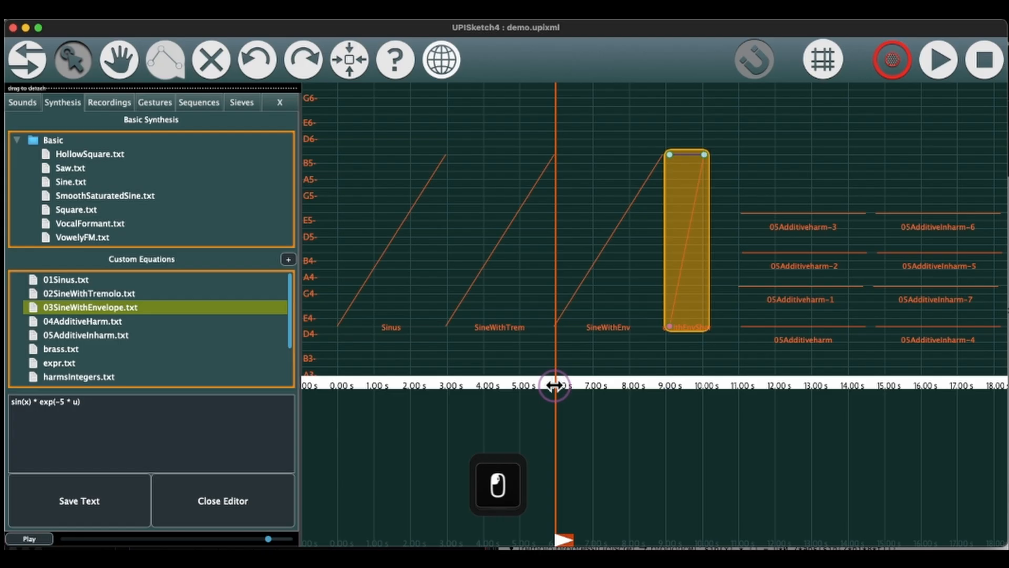
pyautogui.press('space')
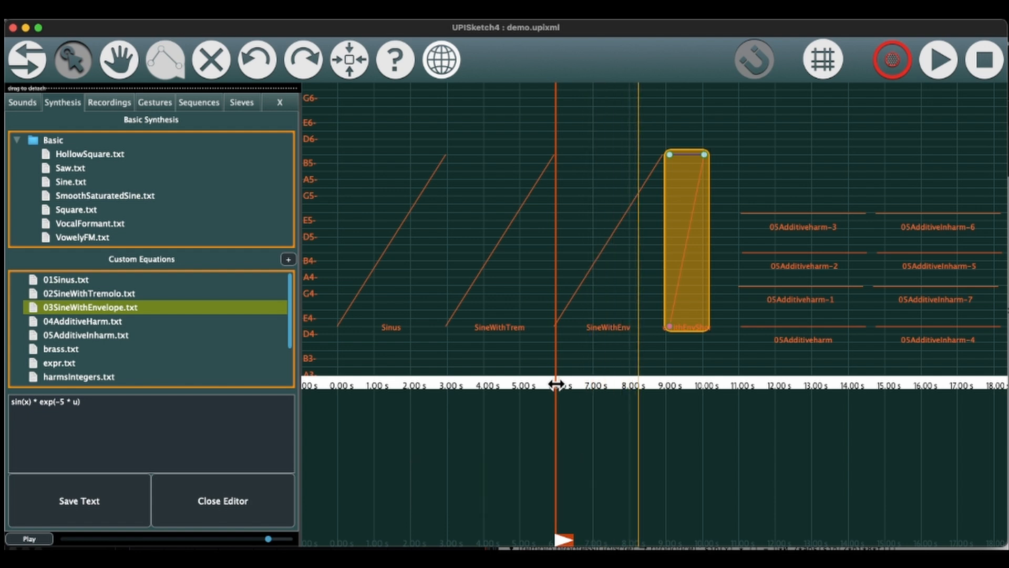
# Step: Set the 03SineWithEnvelopeTimeT.txt equation to sin(x) * exp(-5 * t) and save it
pyautogui.press('space')
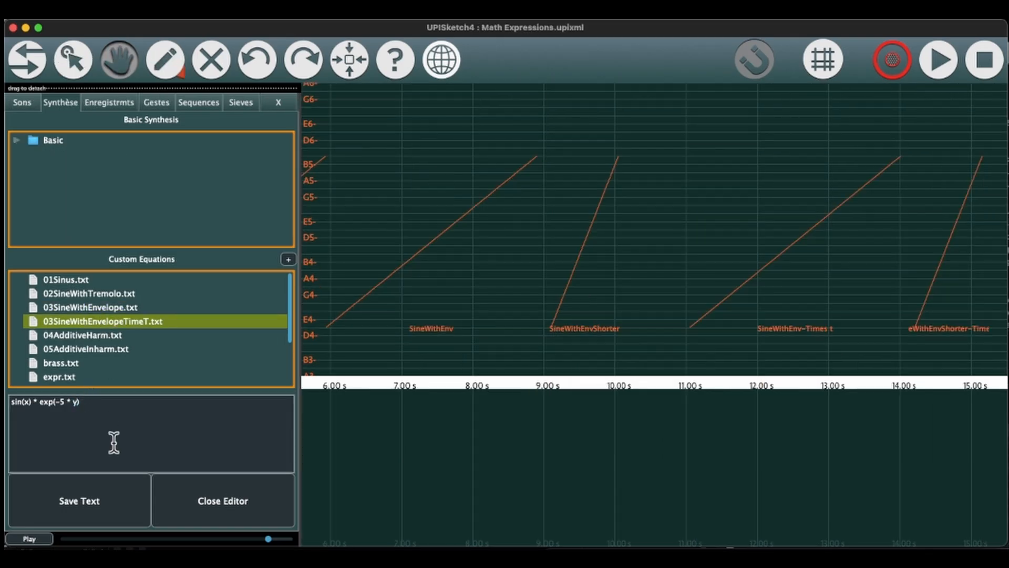
pyautogui.click(87, 503)
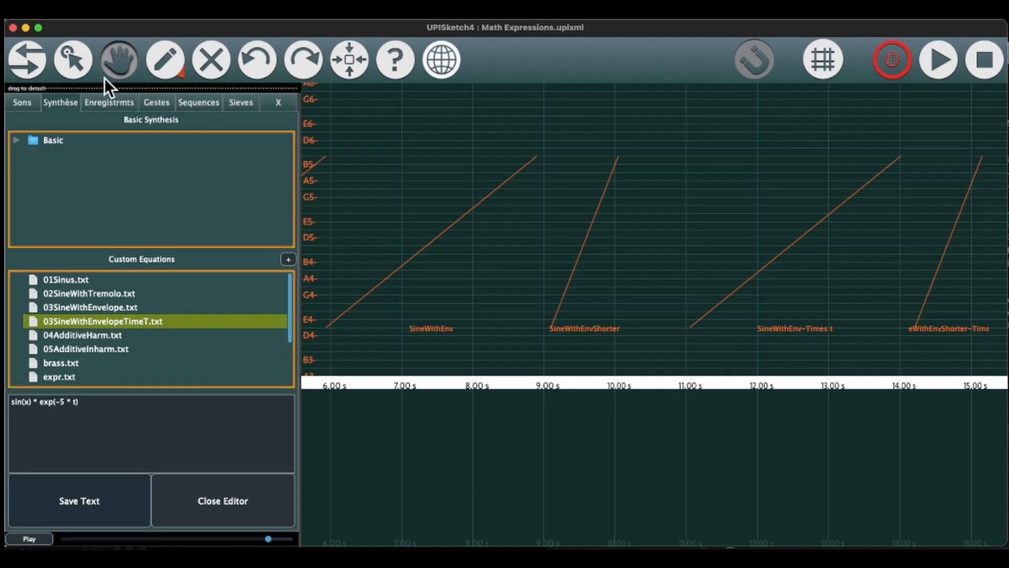
# Step: Apply 03SineWithEnvelopeTimeT.txt to the SineWithEnv-Times t and SineWithEnvShorter-Times t gestures
pyautogui.click(73, 61)
pyautogui.click(768, 222)
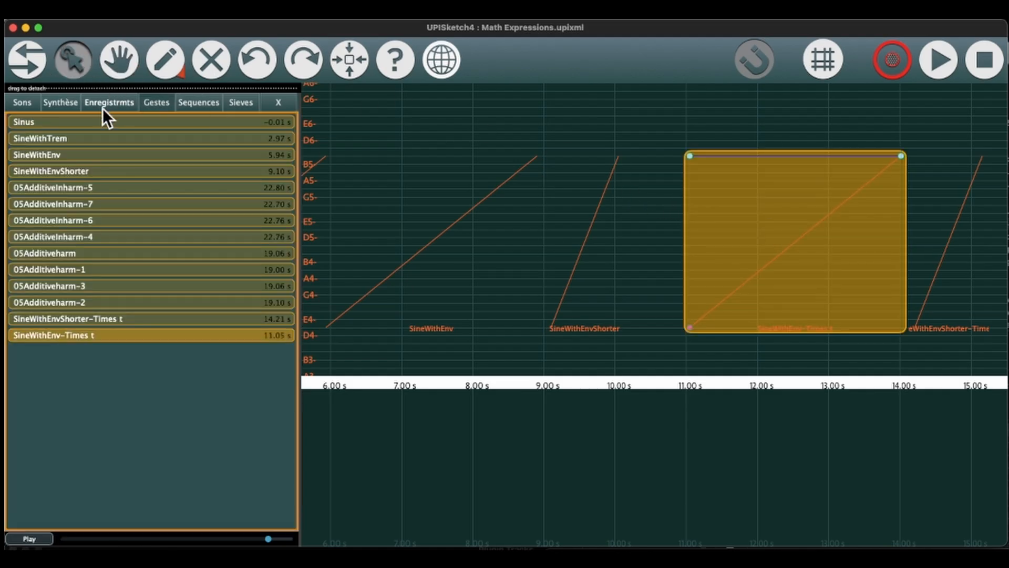
pyautogui.click(74, 103)
pyautogui.moveTo(76, 323); pyautogui.dragTo(768, 270)
pyautogui.click(946, 266)
pyautogui.moveTo(148, 321); pyautogui.dragTo(941, 266)
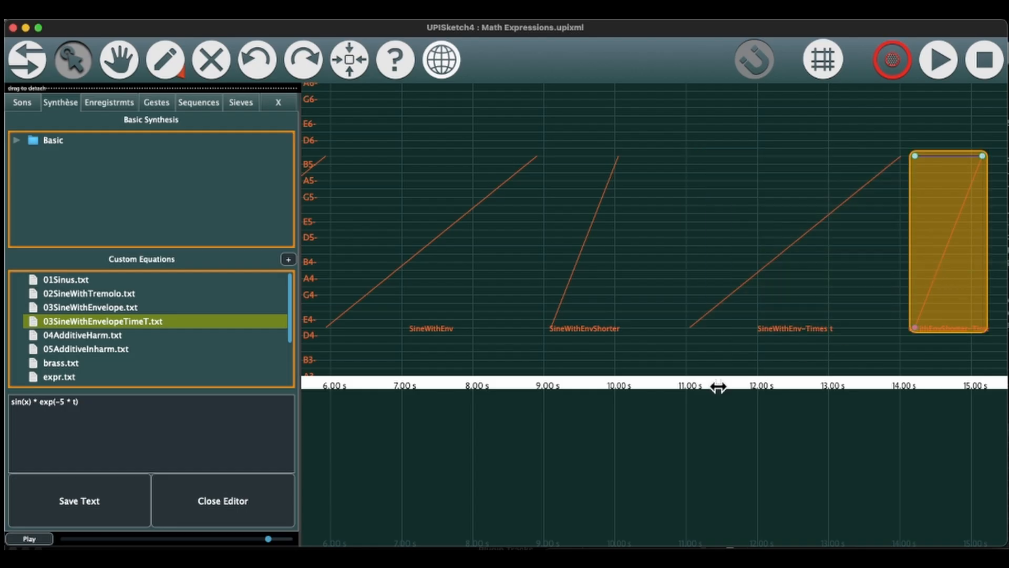
# Step: Play the two Times t envelope gestures from about 10.9 s
pyautogui.moveTo(663, 382); pyautogui.dragTo(679, 381)
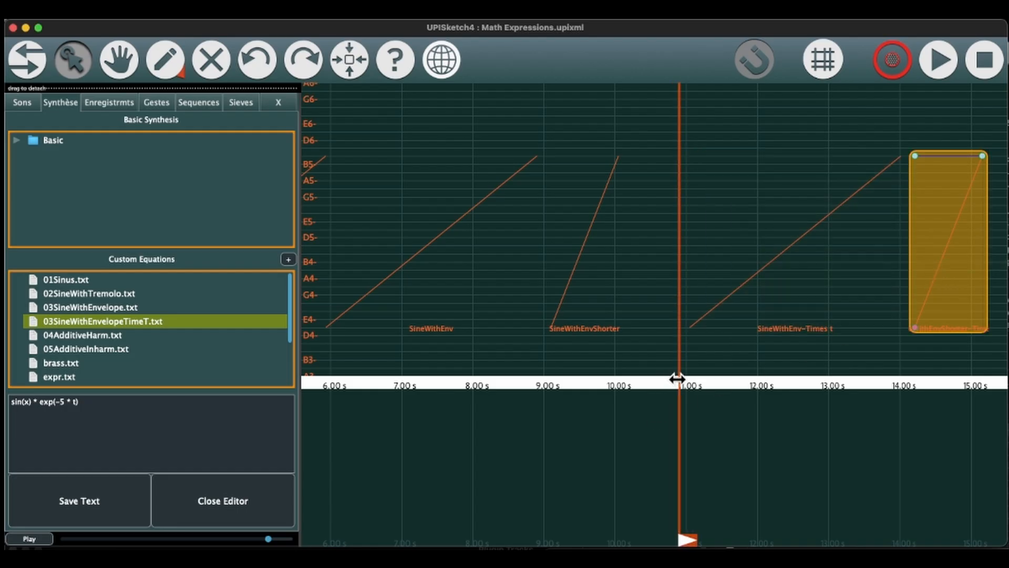
pyautogui.press('space')
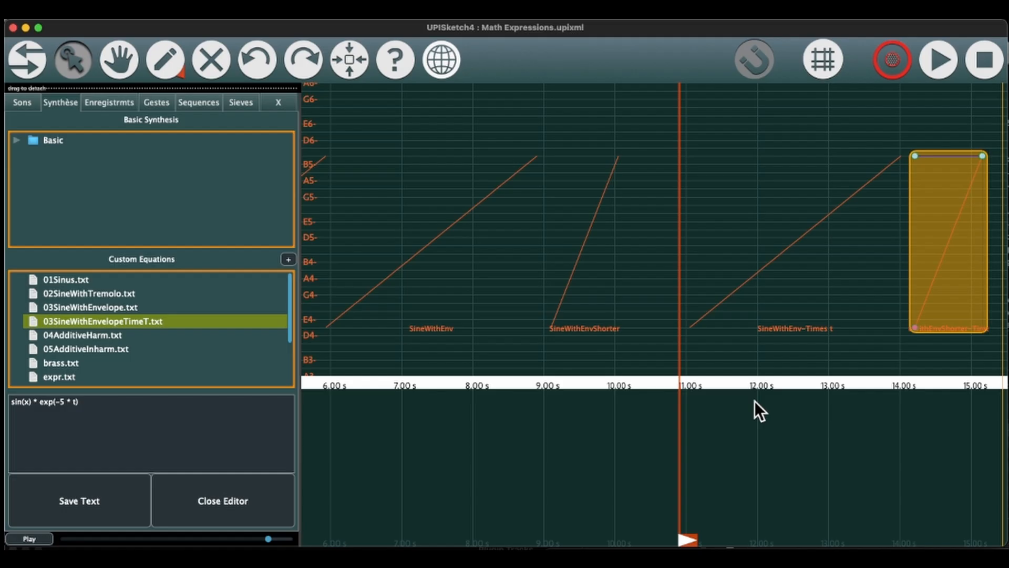
# Step: In the demo.upixml project, apply the 04AdditiveHarm.txt equation to all four 05Additiveharm gestures together
pyautogui.press('super+Tab')
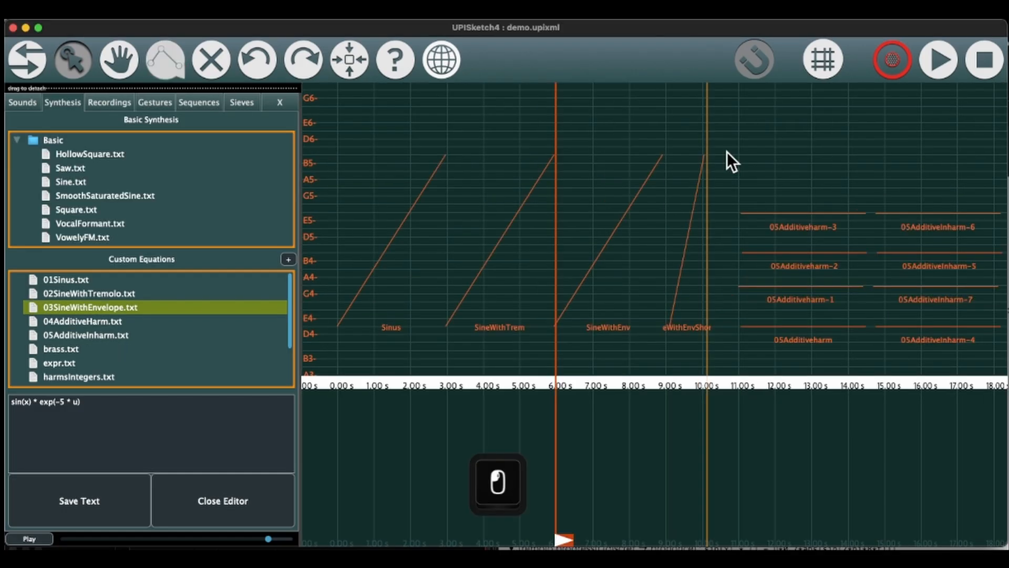
pyautogui.moveTo(726, 152); pyautogui.dragTo(877, 382)
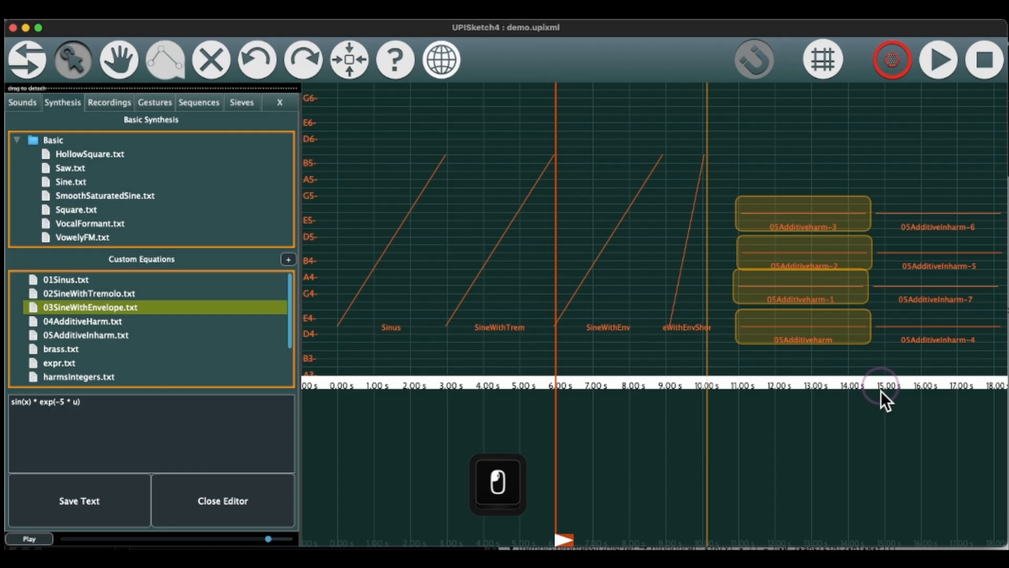
pyautogui.click(51, 320)
pyautogui.click(201, 407)
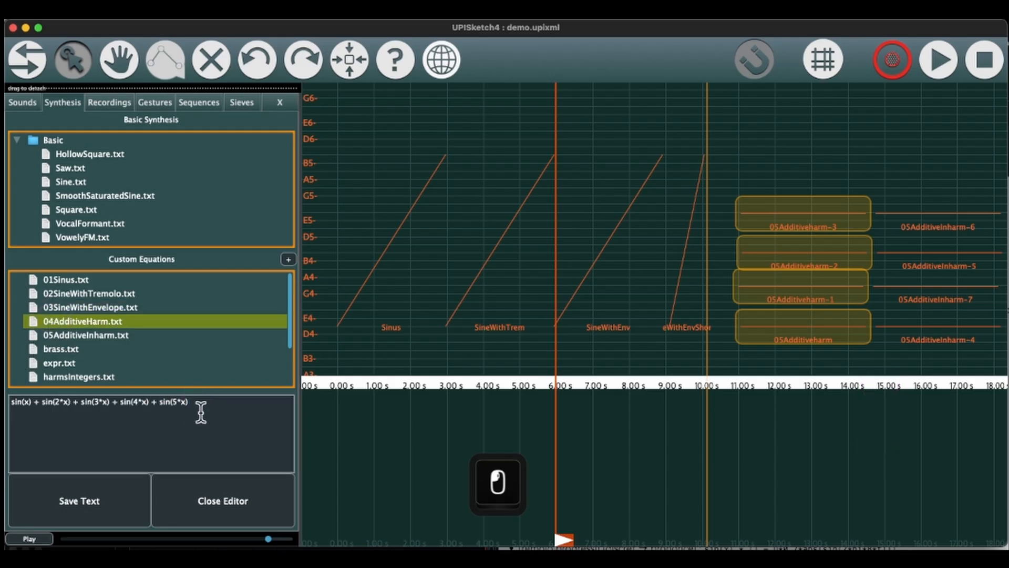
pyautogui.moveTo(56, 320); pyautogui.dragTo(773, 329)
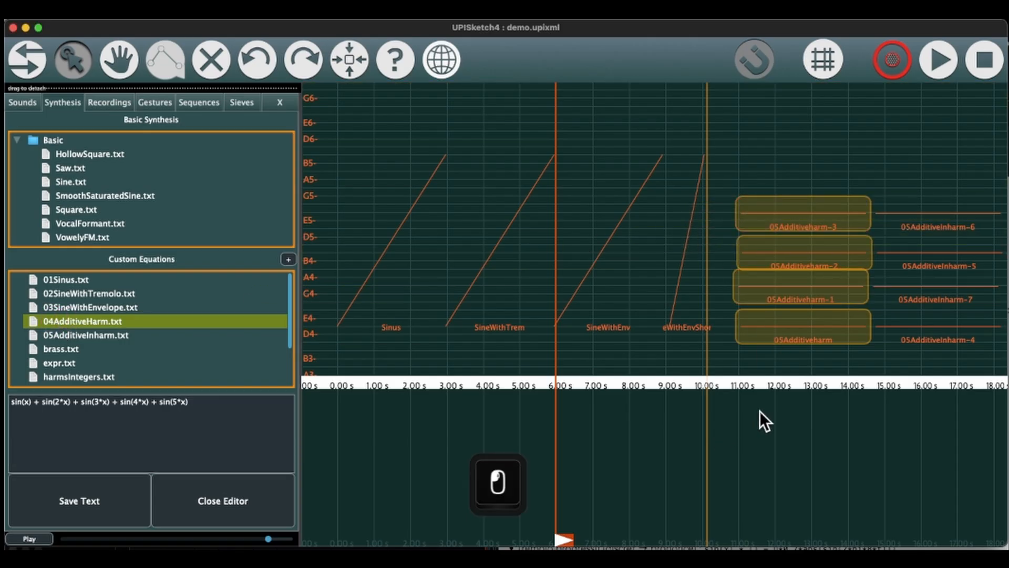
# Step: Play the four 05Additiveharm gestures from about 10.7 s and stop playback once they end
pyautogui.moveTo(752, 386); pyautogui.dragTo(729, 388)
pyautogui.press('space')
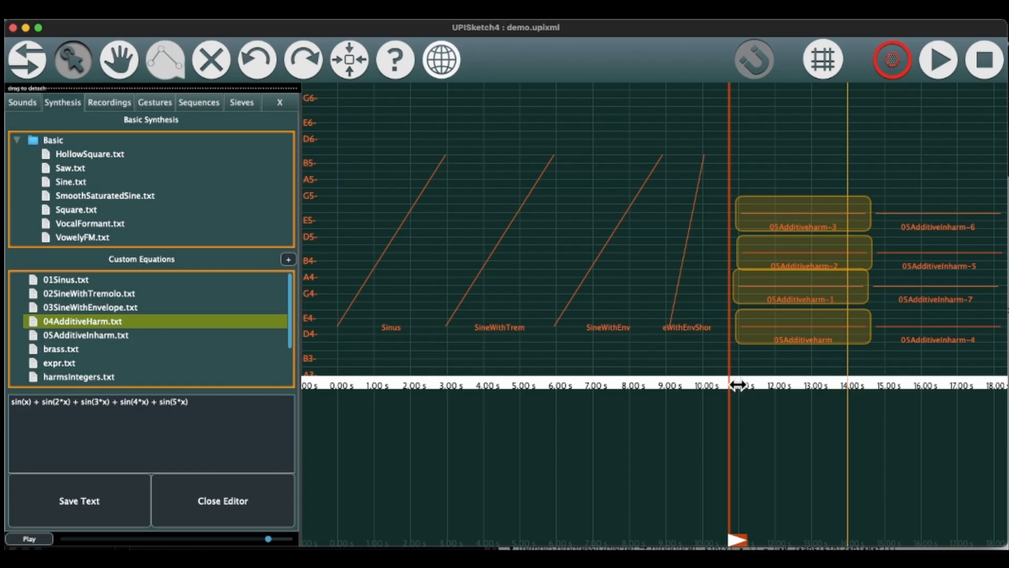
pyautogui.press('space')
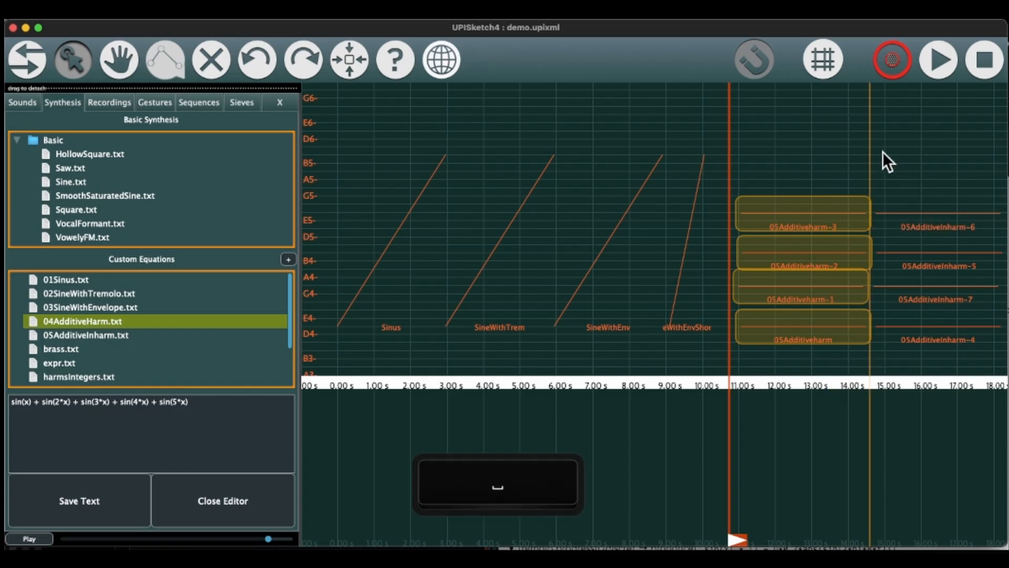
# Step: Apply the 05AdditiveInharm.txt equation to all four 05AdditiveInharm gestures together
pyautogui.moveTo(854, 149); pyautogui.dragTo(1005, 373)
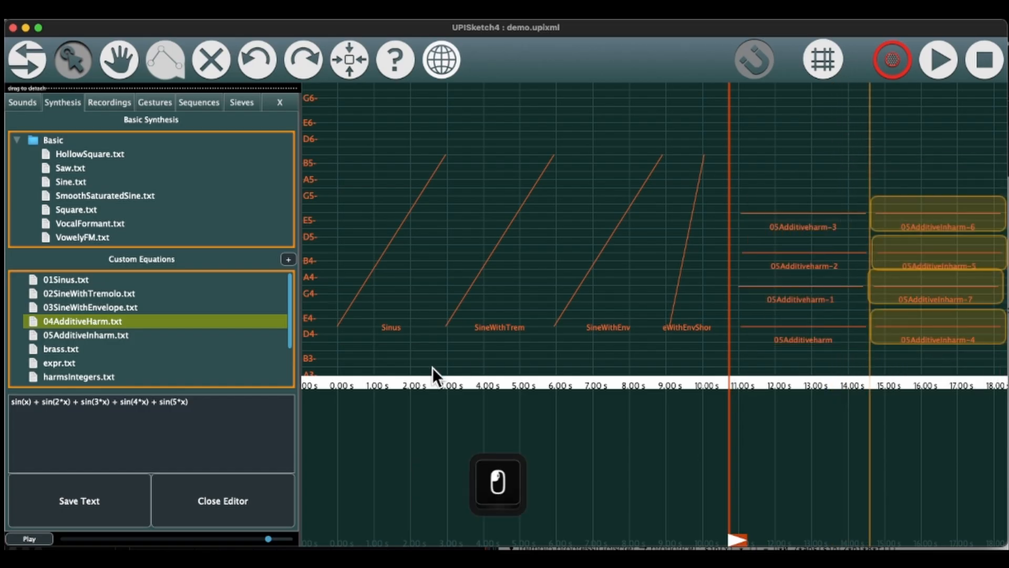
pyautogui.click(93, 336)
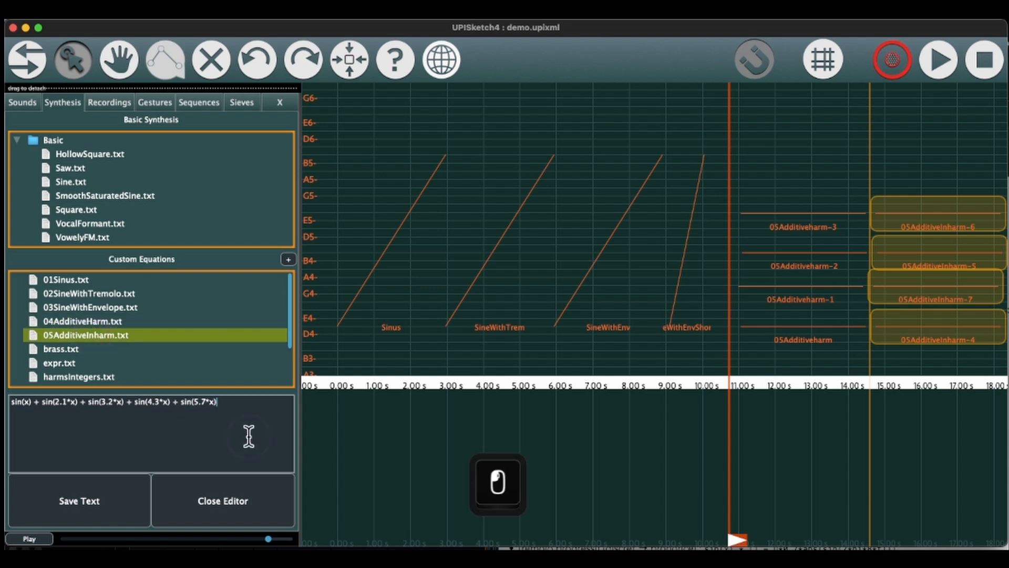
pyautogui.moveTo(91, 337); pyautogui.dragTo(910, 324)
# Step: Play the four 05AdditiveInharm gestures from about 14.5 s and stop playback
pyautogui.click(865, 385)
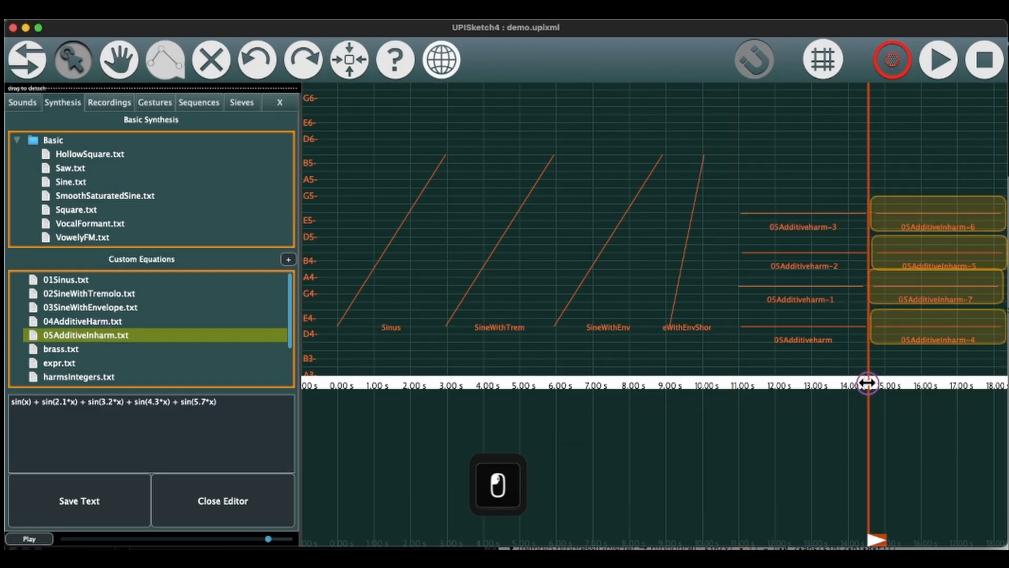
pyautogui.press('space')
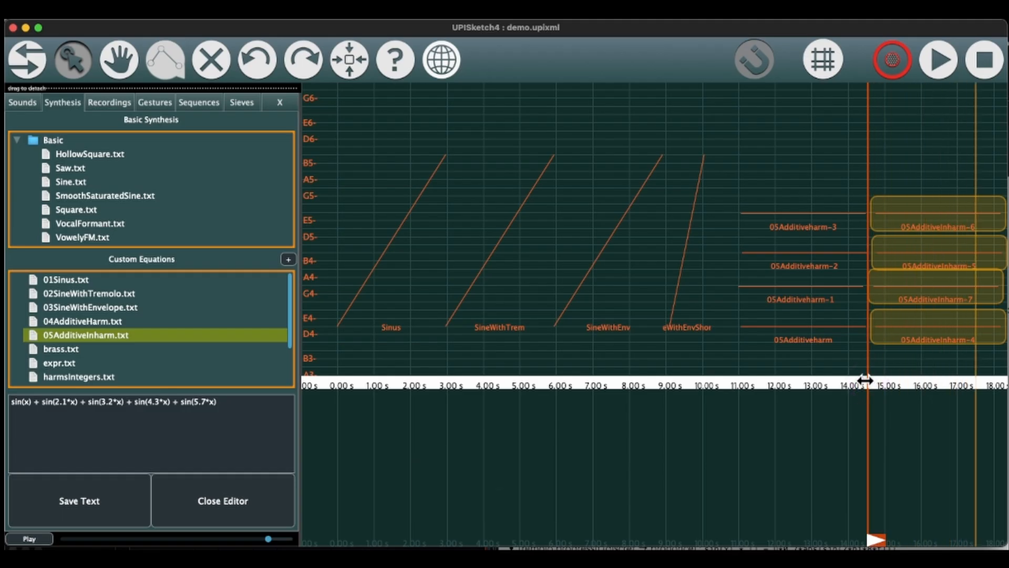
pyautogui.press('space')
# Step: Return the play position to 0 s and play the full sequence of gestures in the Math Expressions project
pyautogui.moveTo(854, 385); pyautogui.dragTo(334, 400)
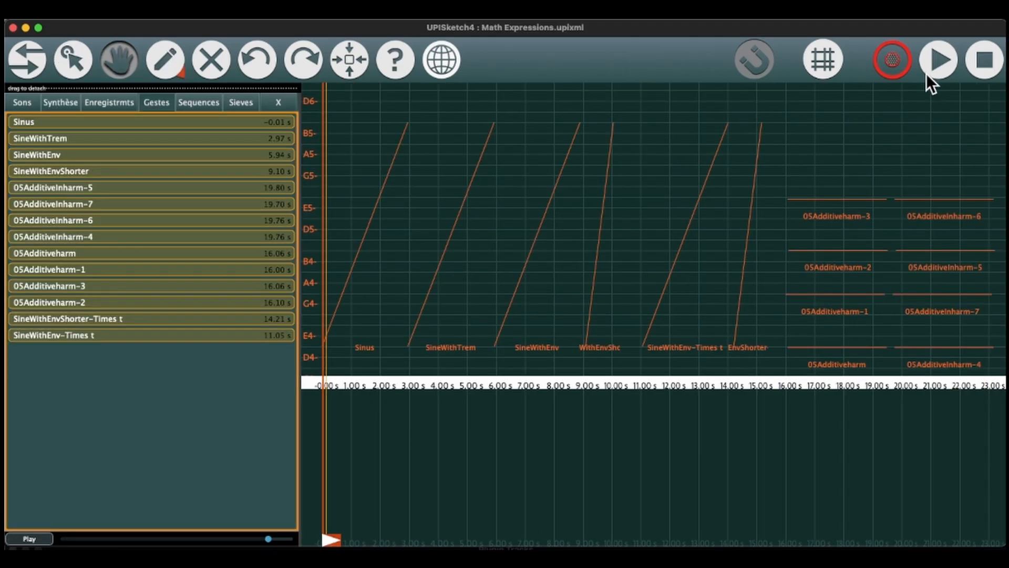
pyautogui.click(927, 73)
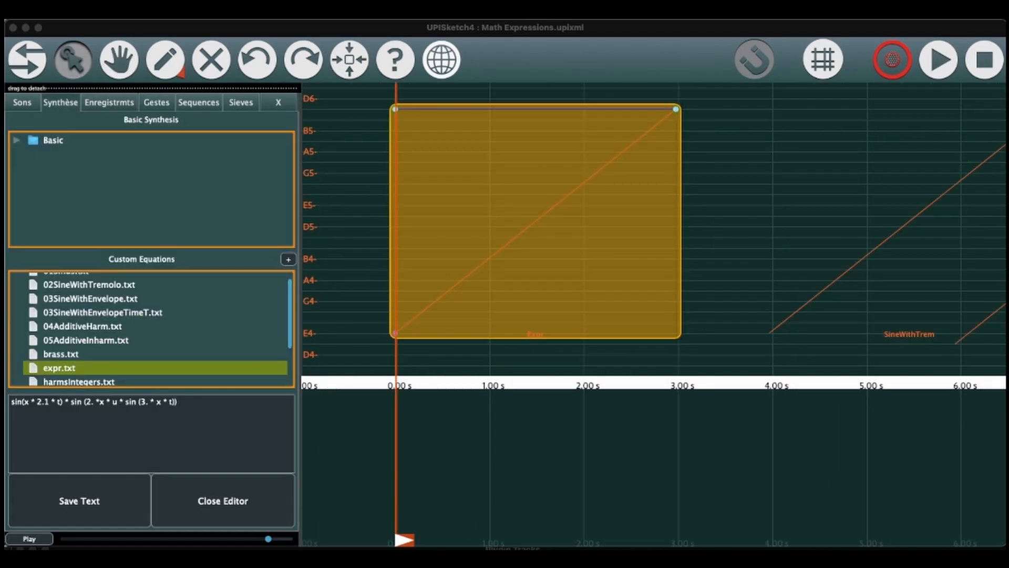
# Step: Play the Expr gesture that uses expr.txt from 0 s and stop playback
pyautogui.click(972, 56)
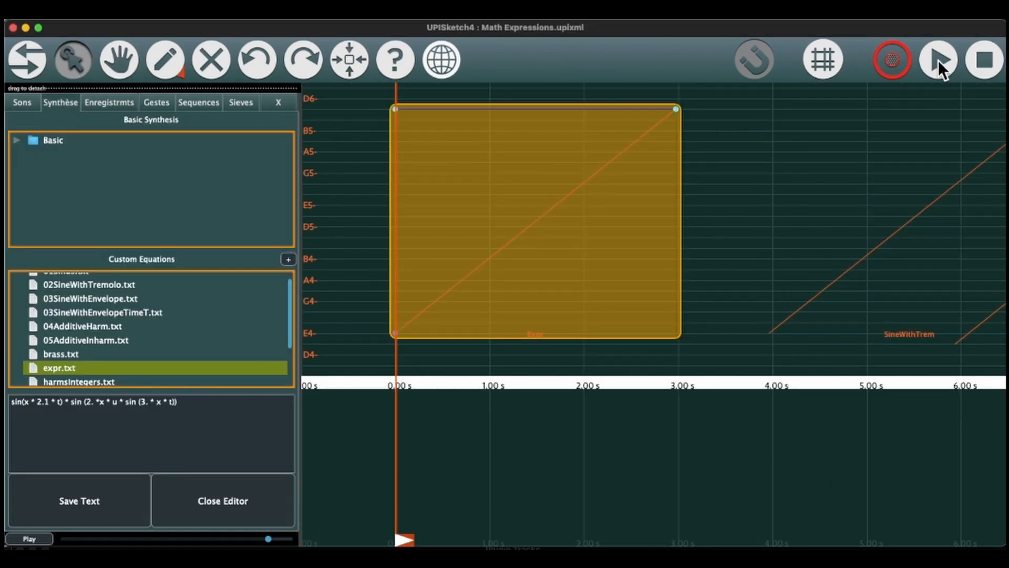
pyautogui.click(938, 60)
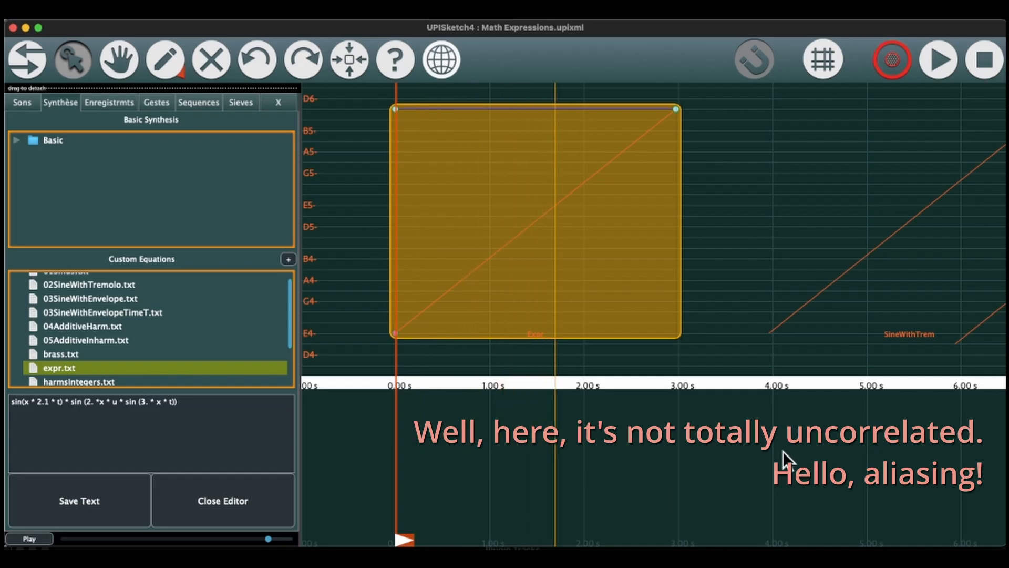
pyautogui.click(984, 67)
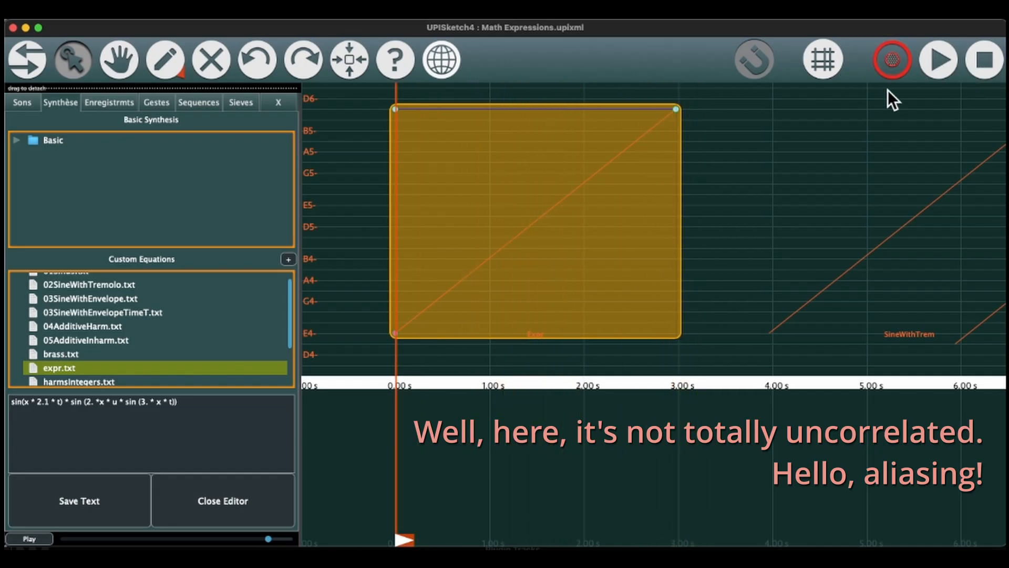